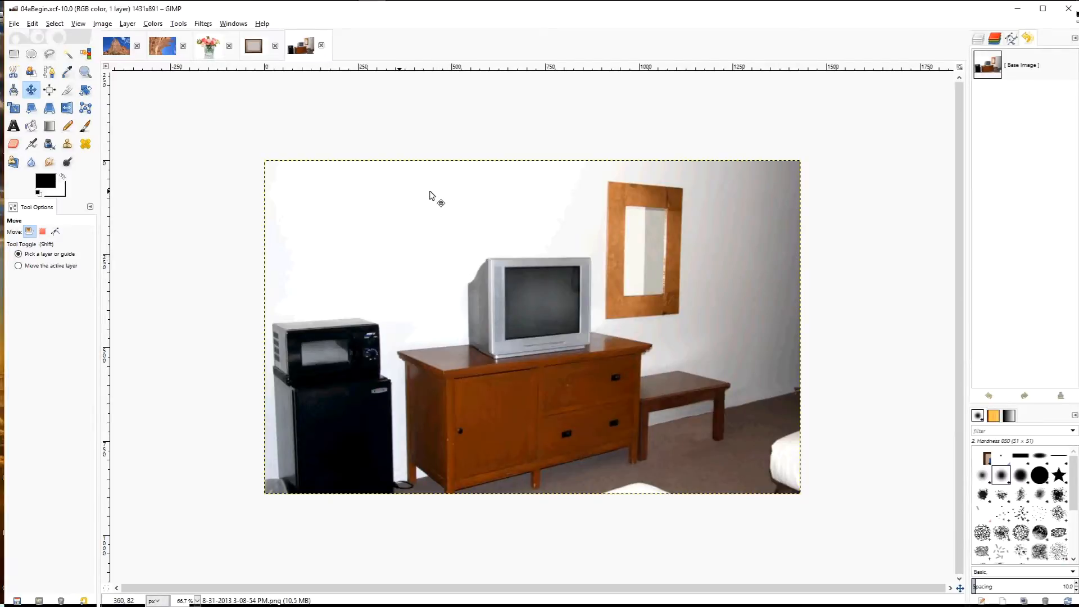
# - Add an alpha channel to the base layer of the hotel room photo
pyautogui.click(994, 38)
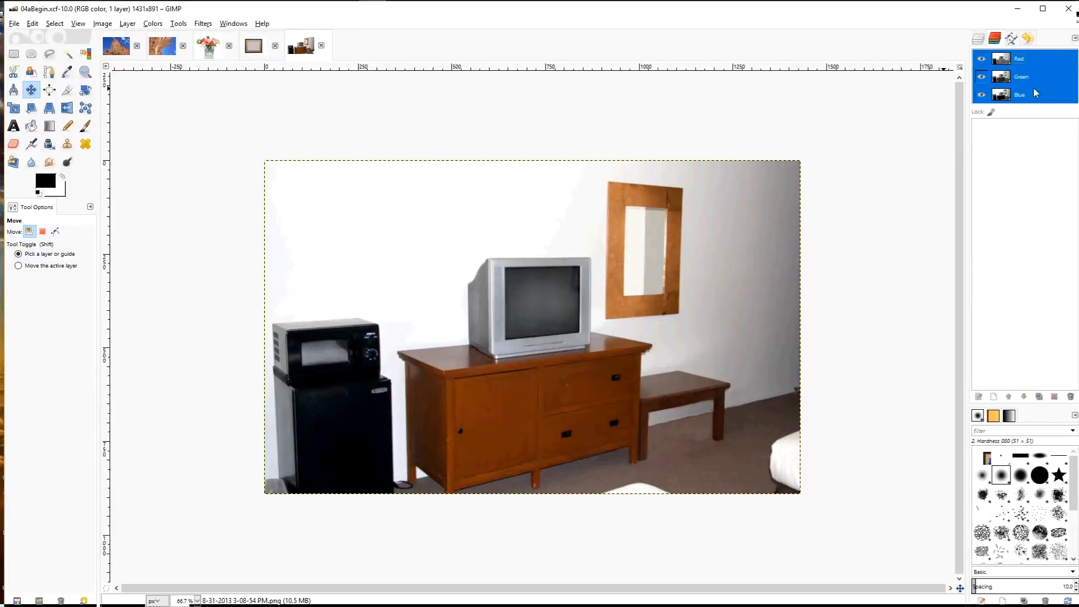
pyautogui.click(129, 25)
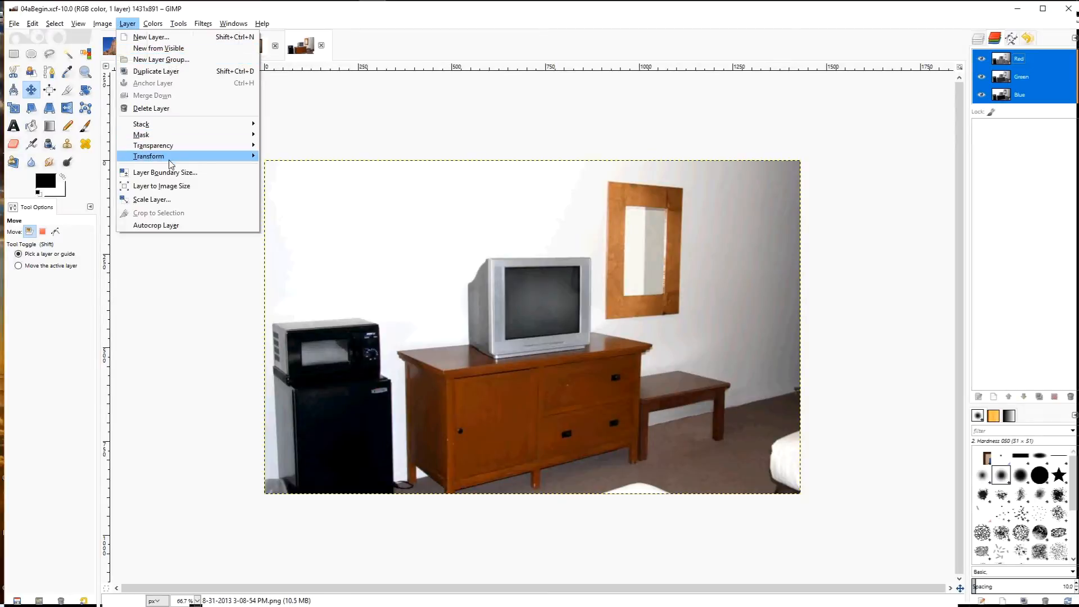
pyautogui.moveTo(180, 148)
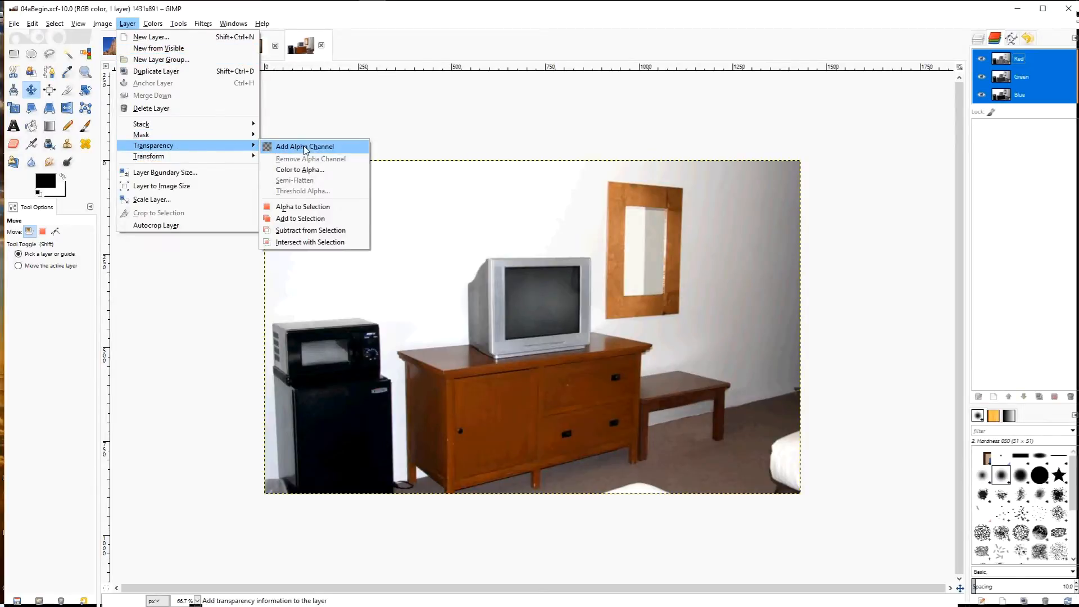
pyautogui.click(287, 147)
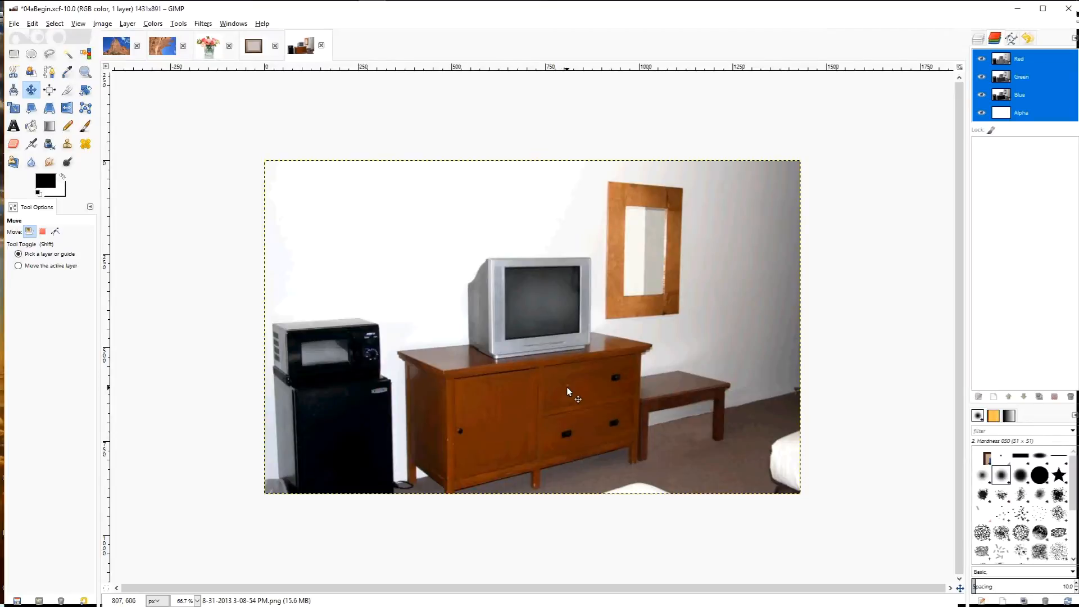
# - Select the black handle on the left side of the lower drawer with the Scissors tool, viewing the photo at 100%
pyautogui.click(197, 600)
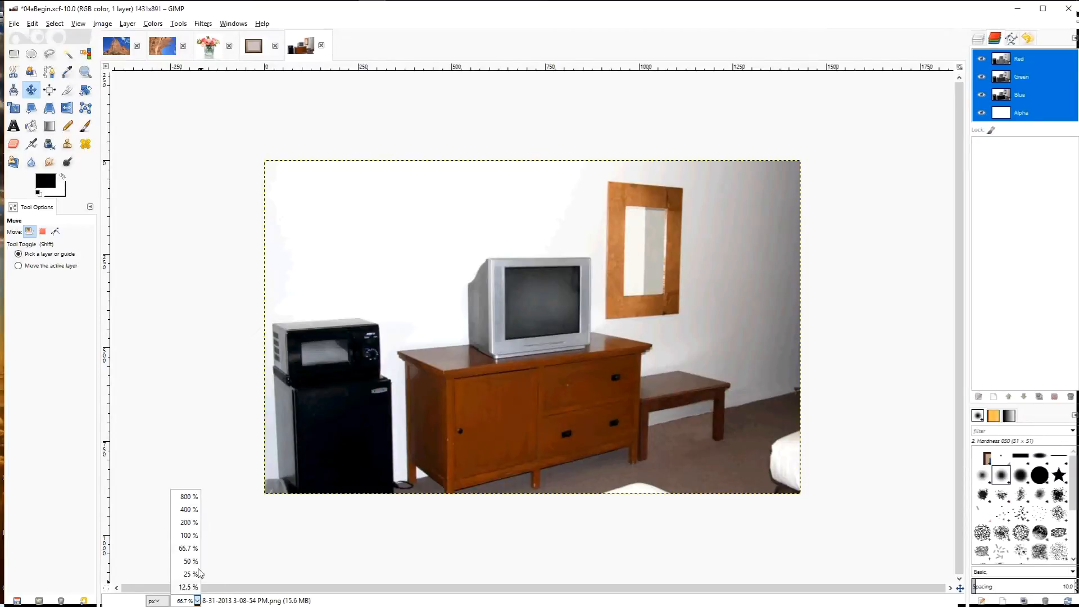
pyautogui.click(189, 535)
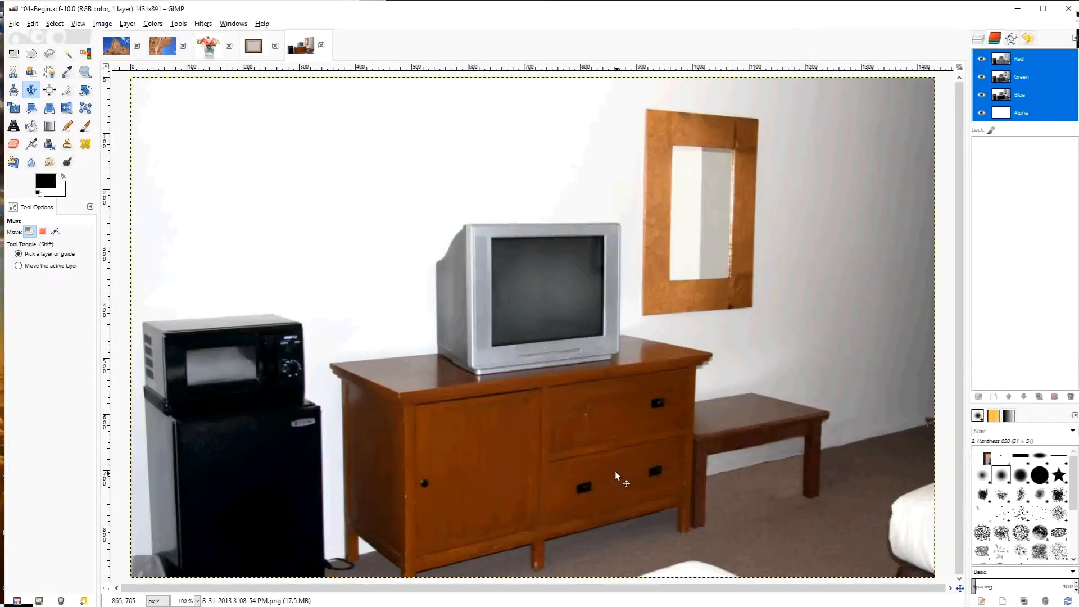
pyautogui.click(16, 73)
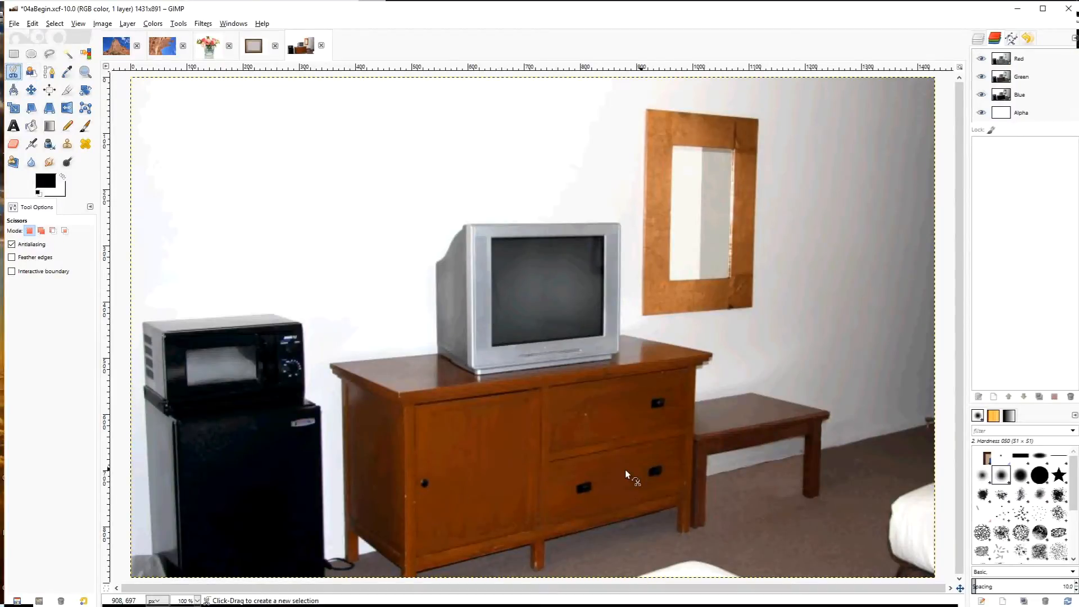
pyautogui.click(577, 486)
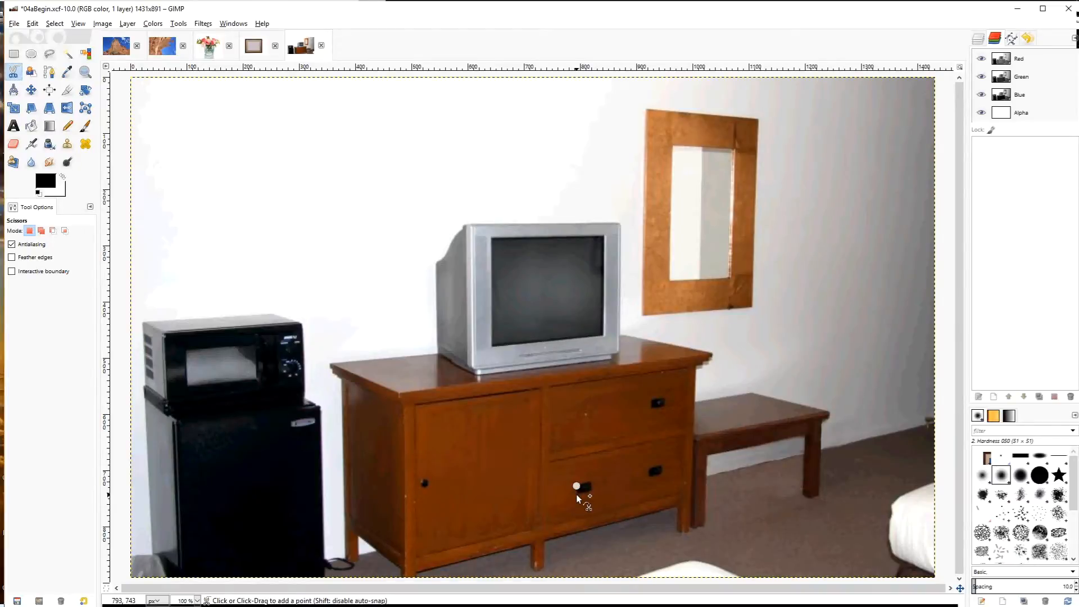
pyautogui.click(577, 492)
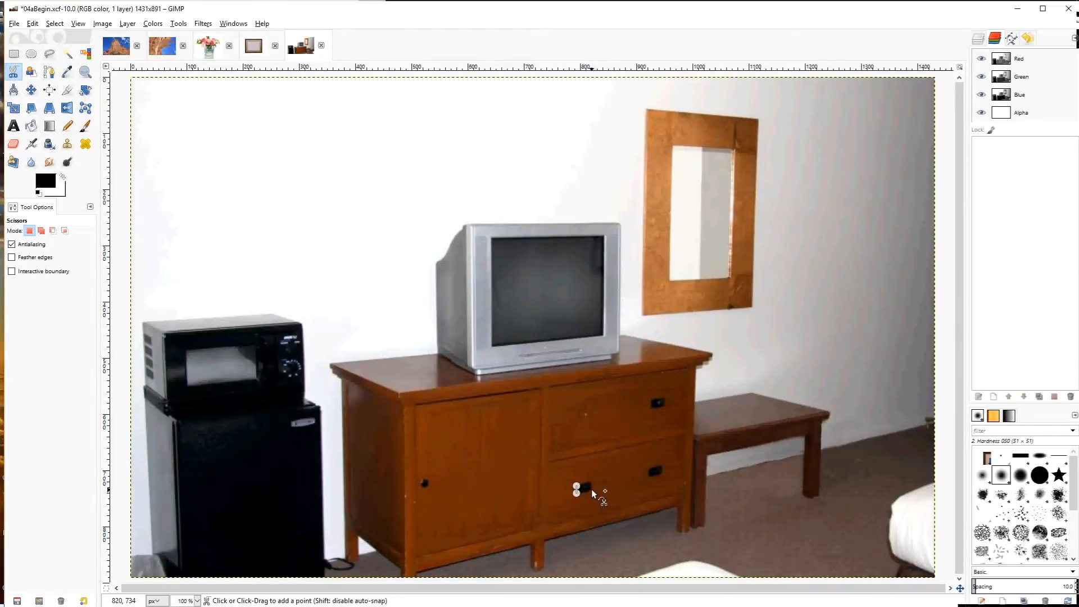
pyautogui.click(591, 481)
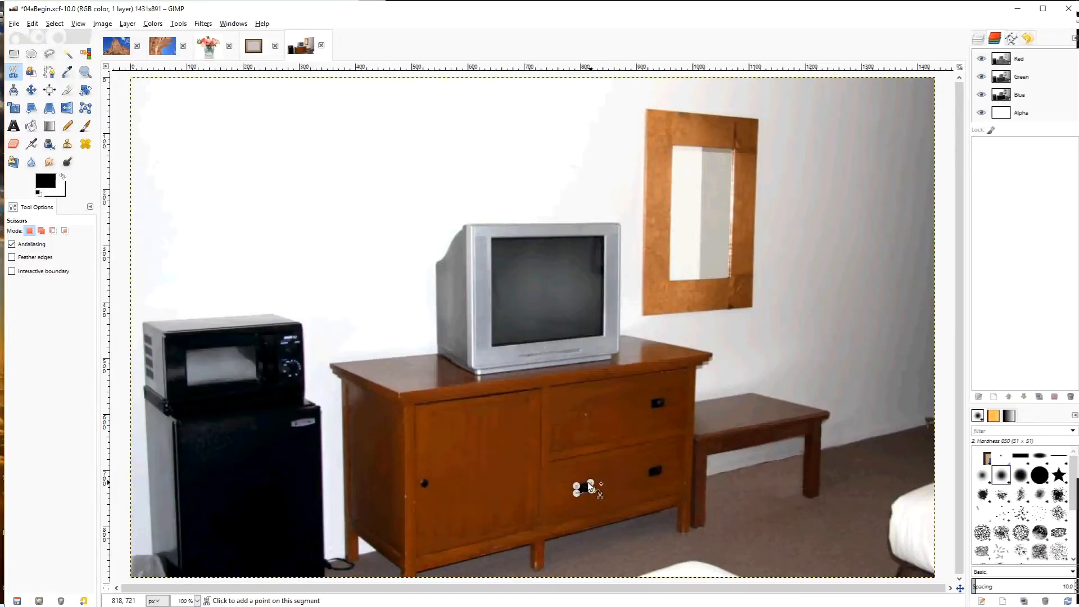
pyautogui.click(591, 491)
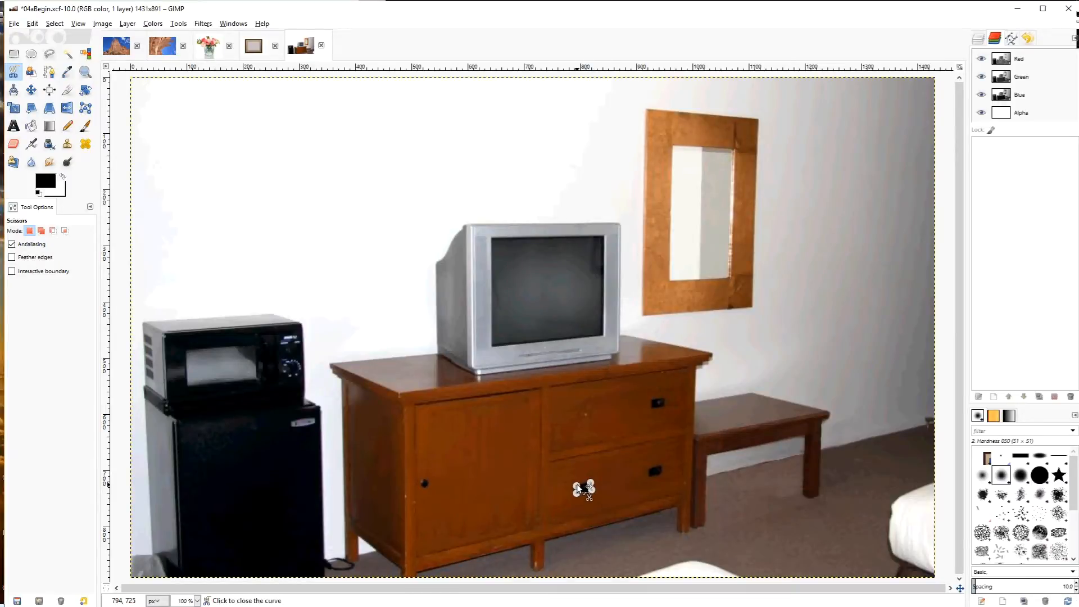
pyautogui.click(578, 488)
pyautogui.click(582, 487)
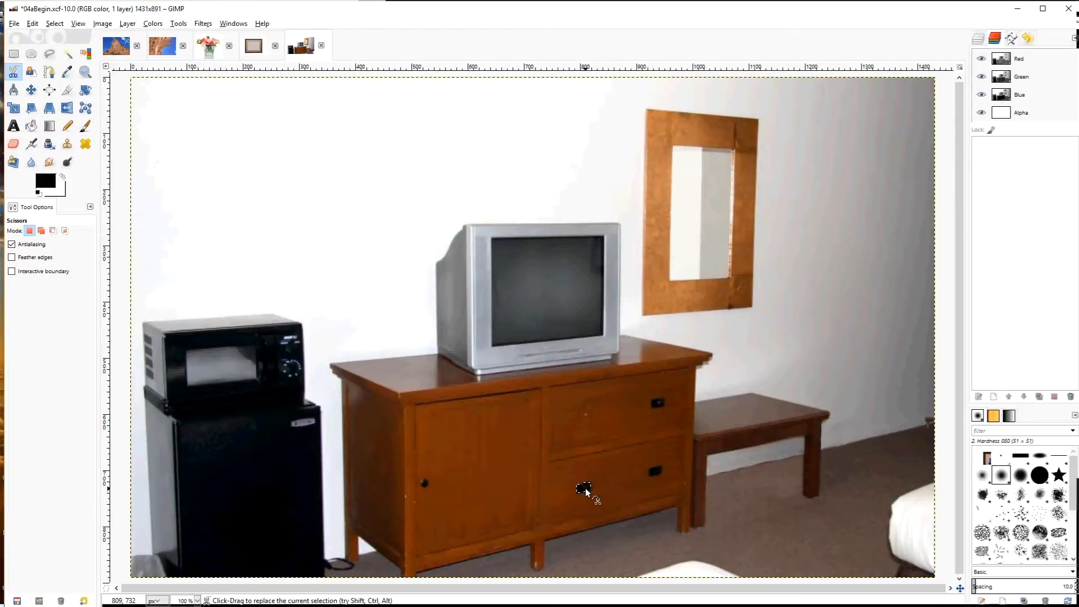
# - Copy the selected drawer handle and paste it as a new layer
pyautogui.rightClick(585, 485)
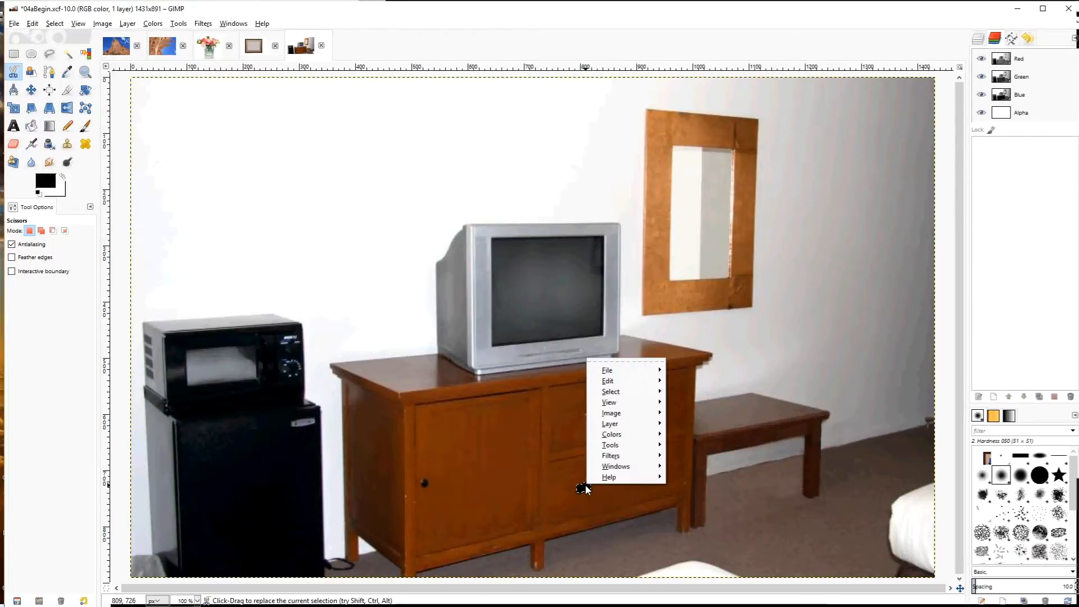
pyautogui.moveTo(627, 382)
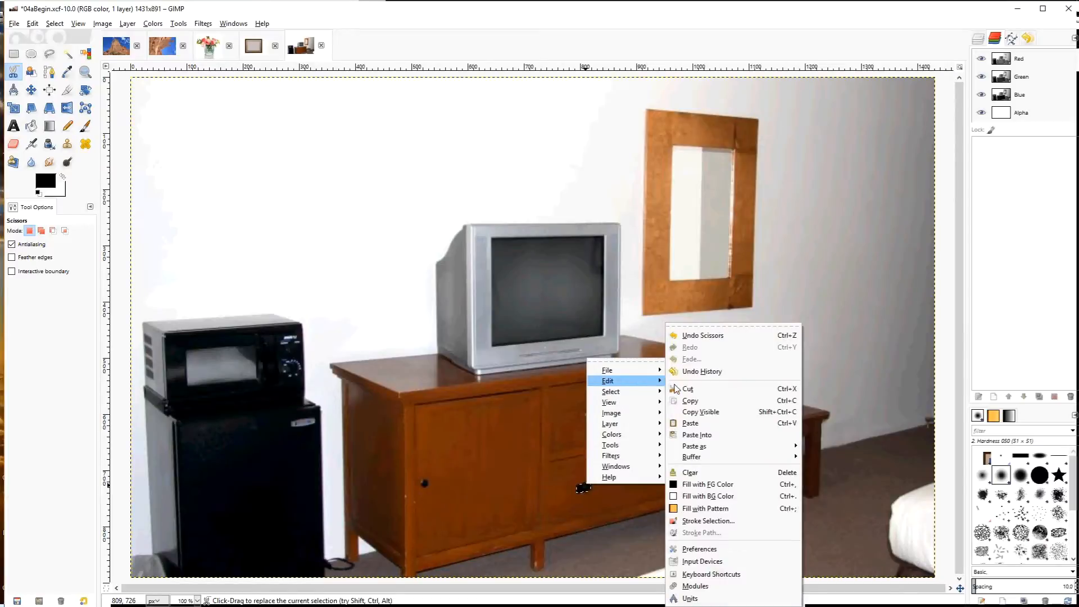
pyautogui.click(702, 402)
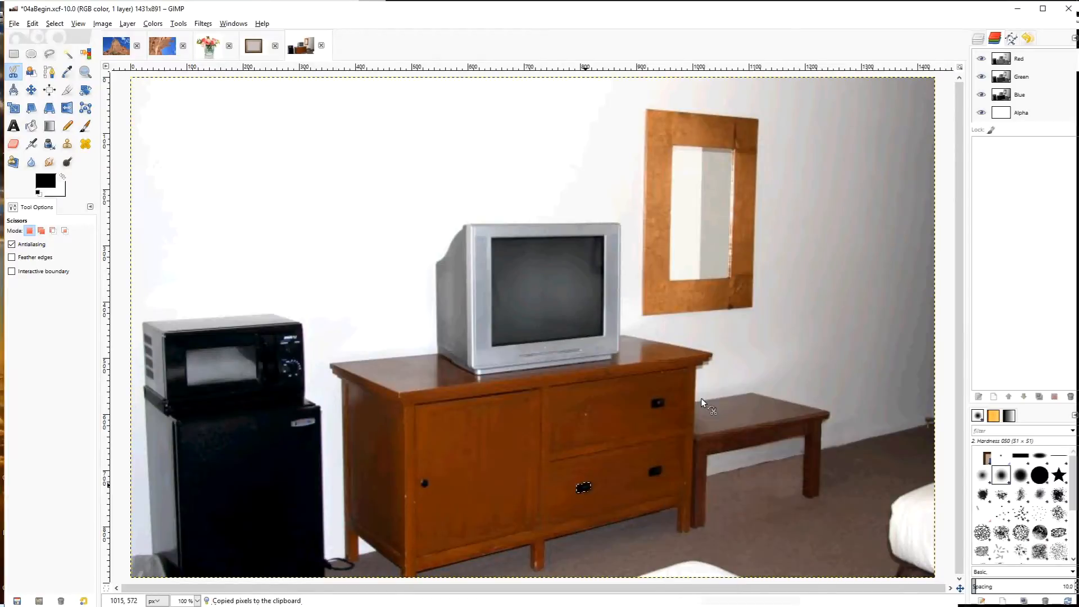
pyautogui.rightClick(580, 416)
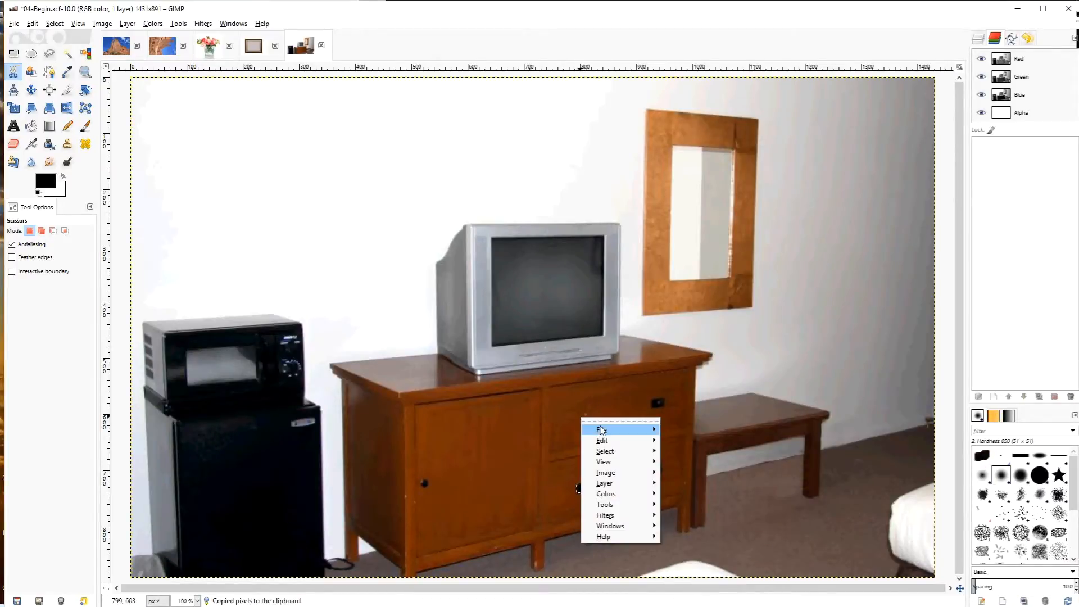
pyautogui.moveTo(605, 440)
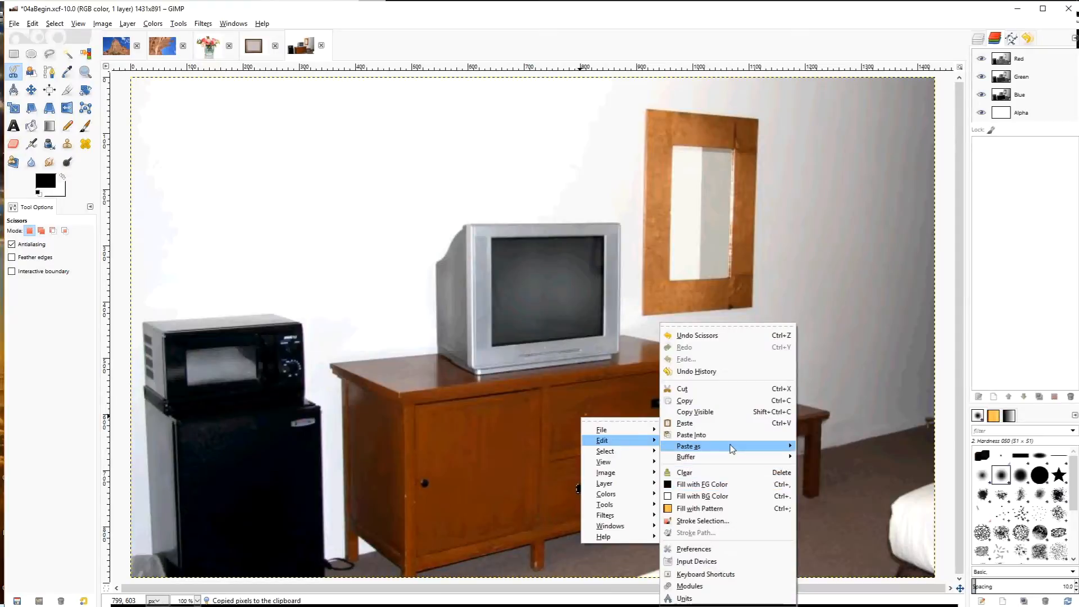
pyautogui.moveTo(745, 448)
pyautogui.click(832, 464)
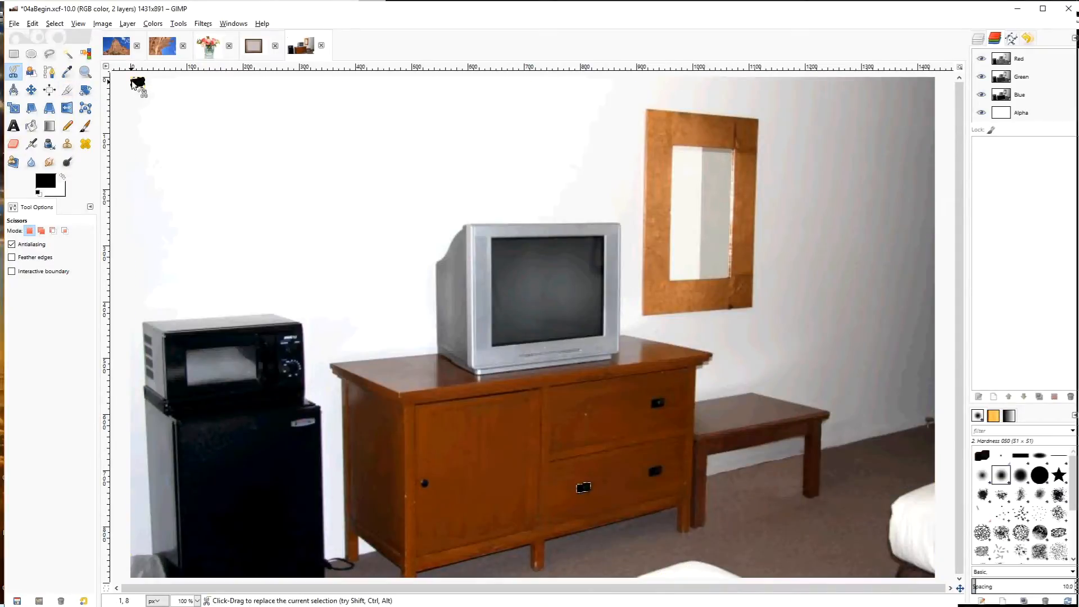
# - Rename the pasted layer as Handle
pyautogui.click(979, 41)
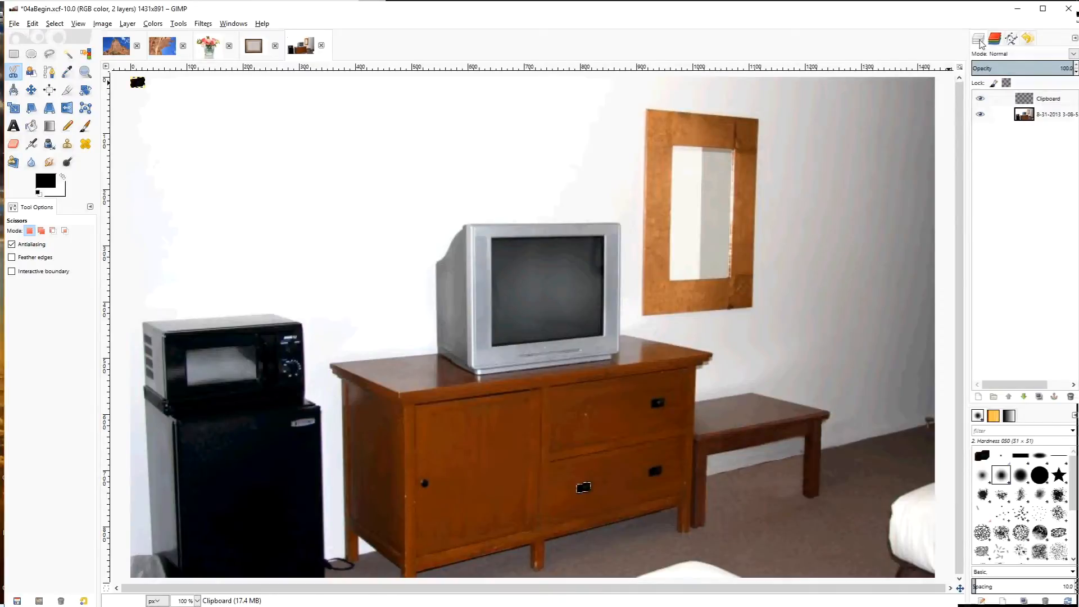
pyautogui.doubleClick(1047, 100)
pyautogui.write('Handle')
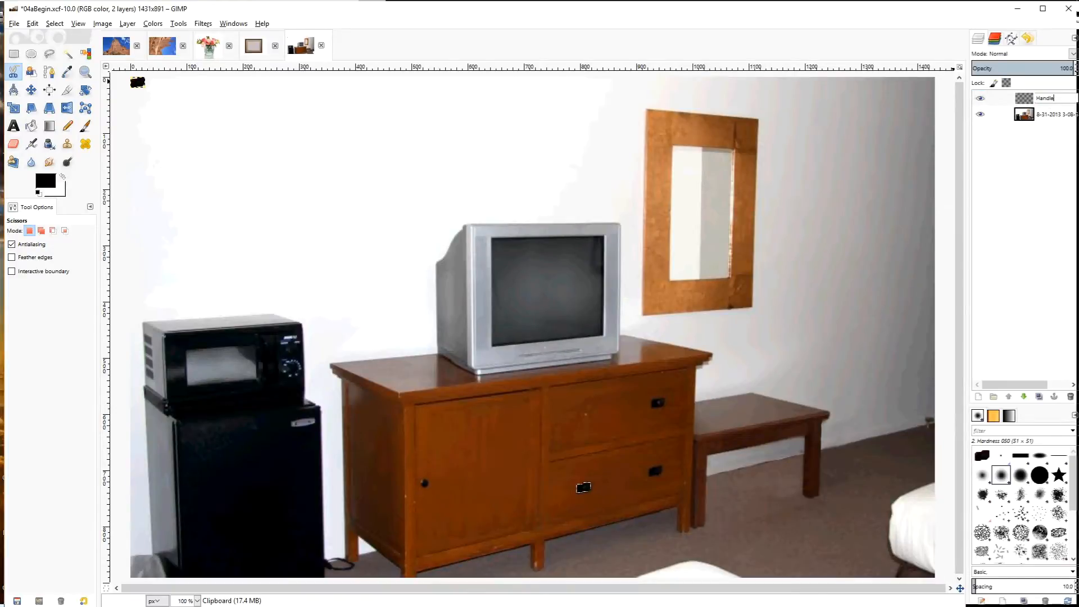
pyautogui.press('Return')
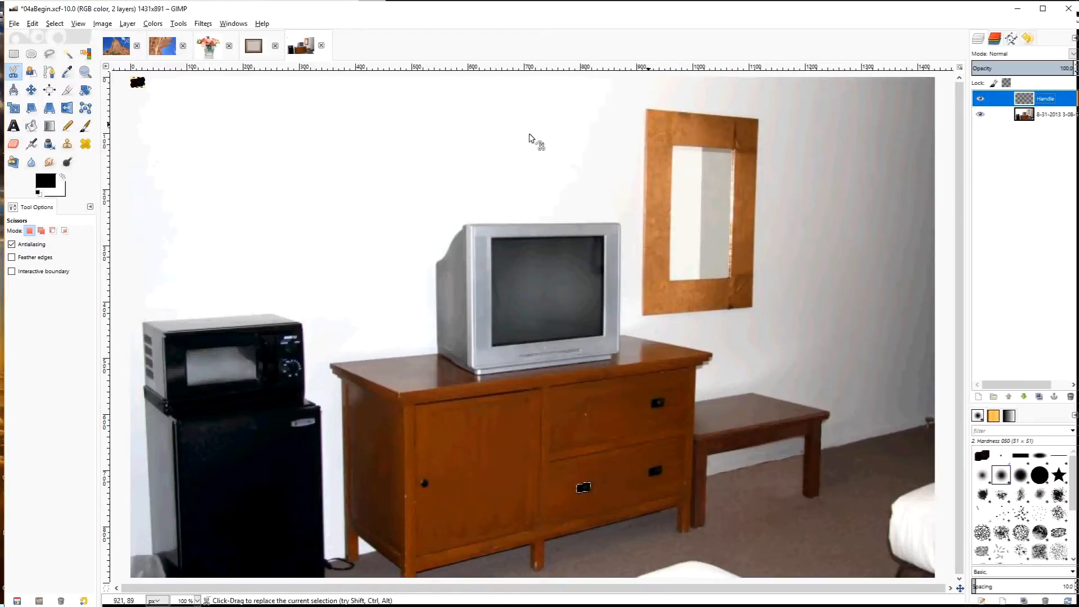
# - Move the copied handle to the empty left side of the upper drawer and clear the selection around the original handle
pyautogui.click(31, 91)
pyautogui.moveTo(148, 84); pyautogui.dragTo(585, 415)
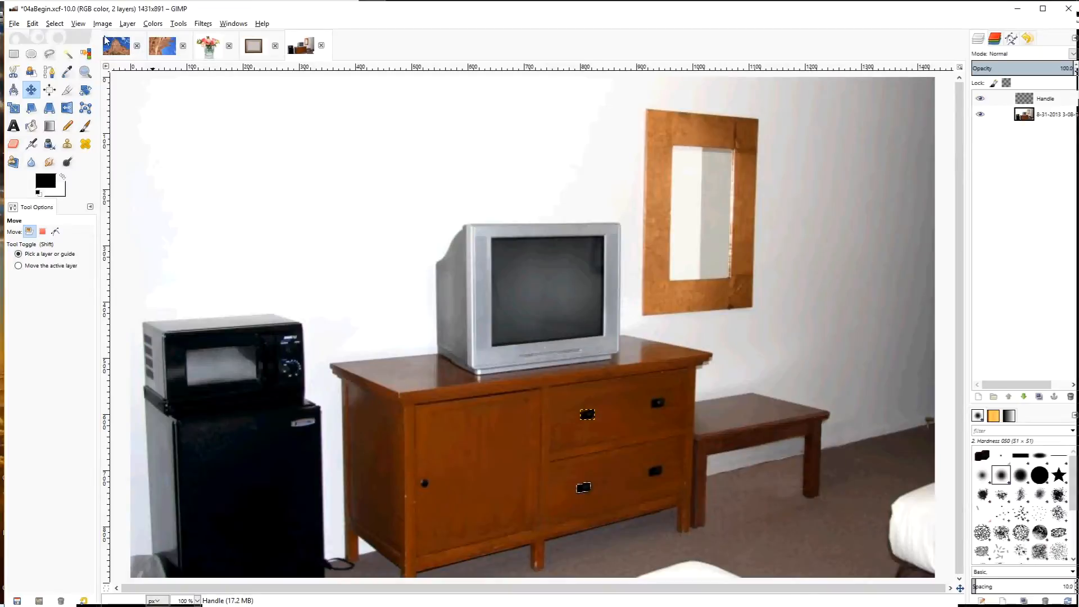
pyautogui.click(61, 24)
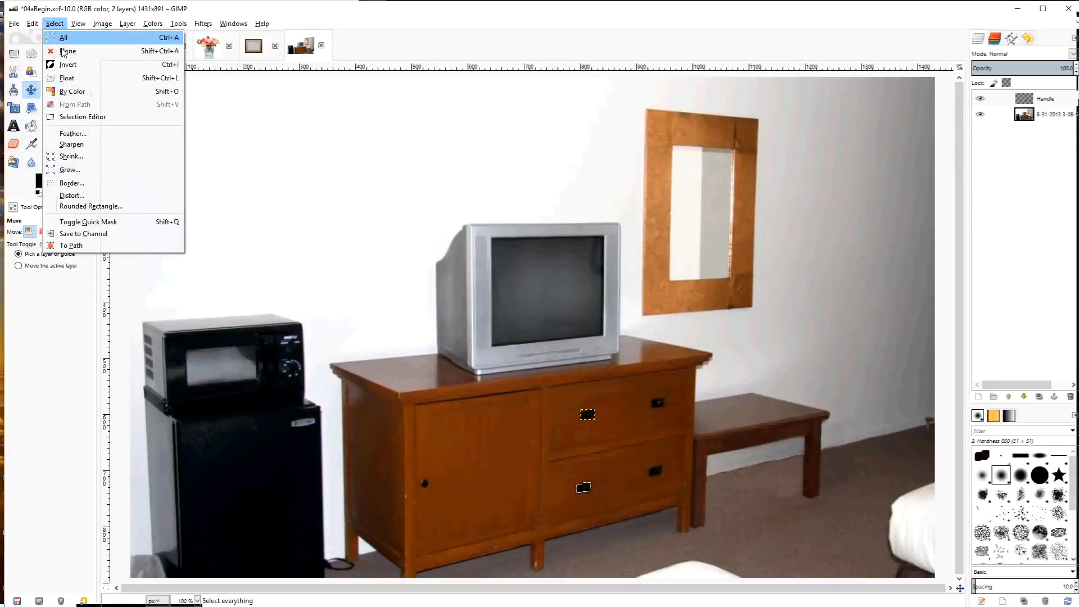
pyautogui.click(62, 48)
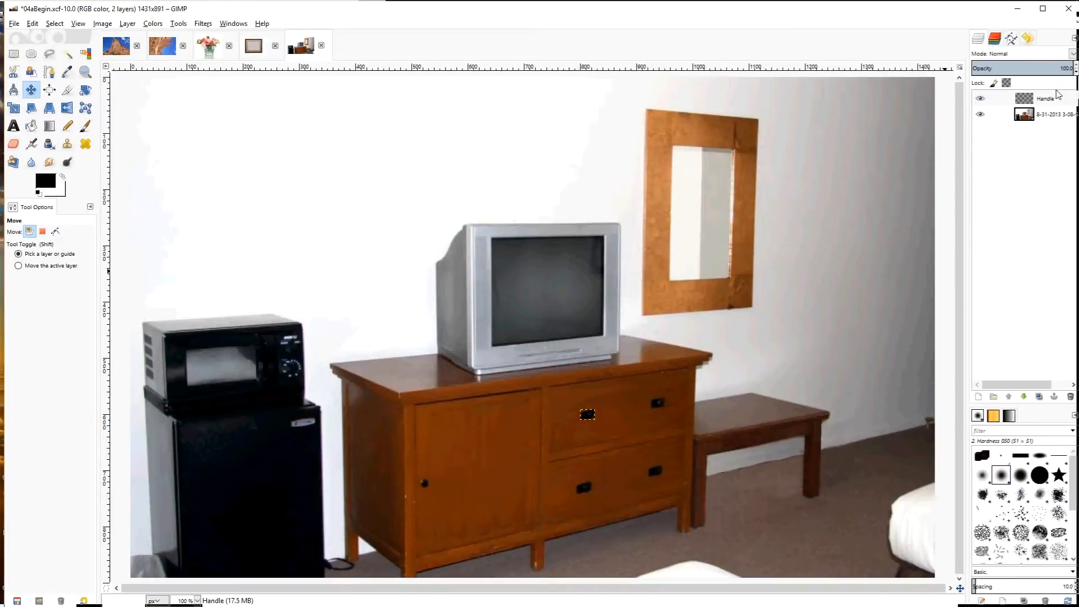
pyautogui.click(1048, 118)
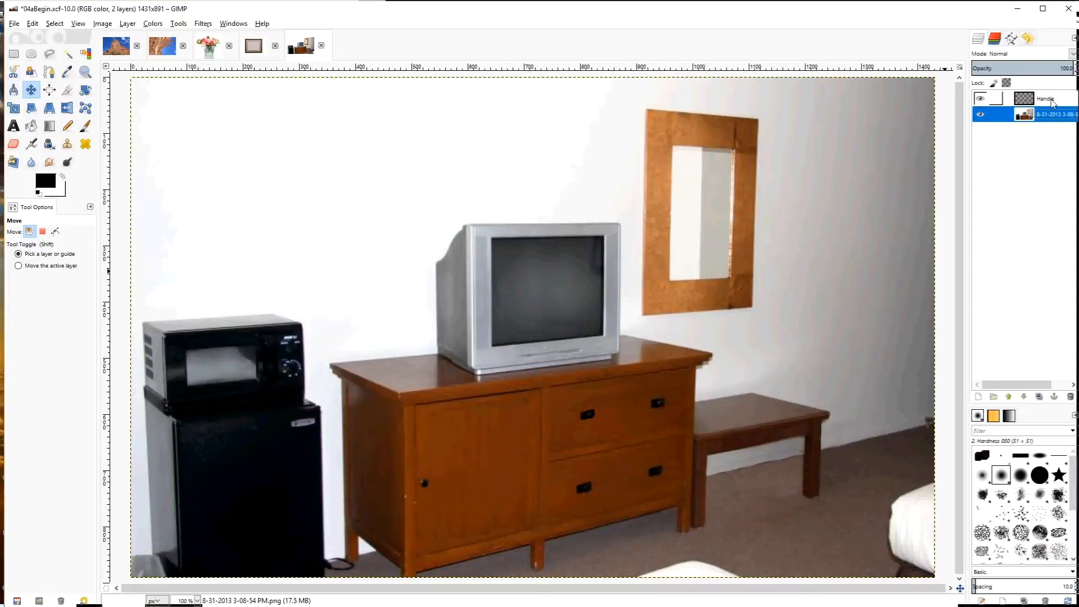
pyautogui.click(1052, 101)
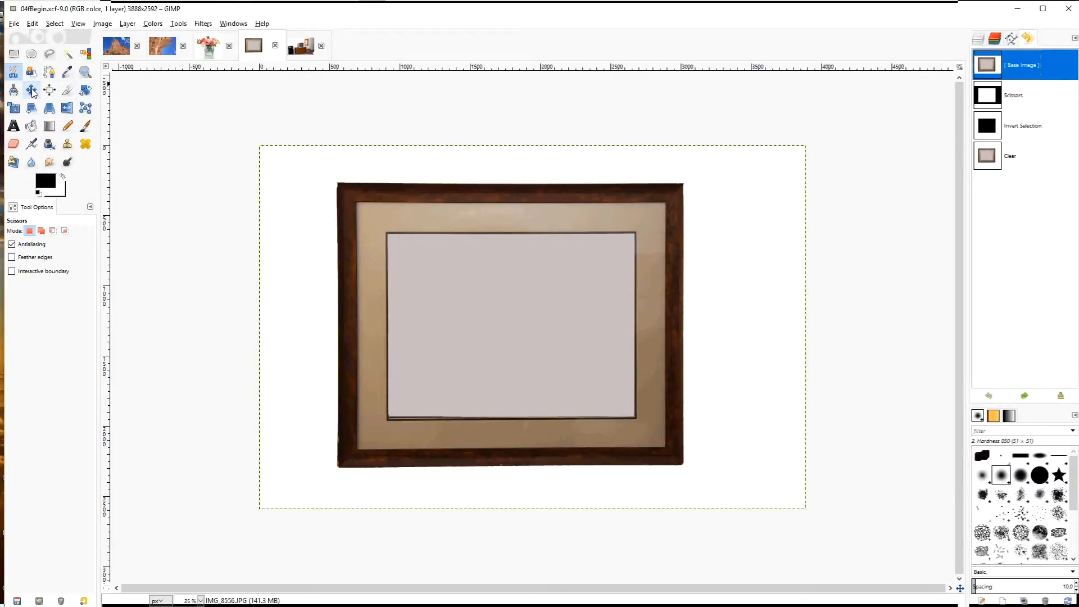
# - Crop the picture frame image to the frame's outer edges, about 2472 × 2008 px
pyautogui.click(67, 91)
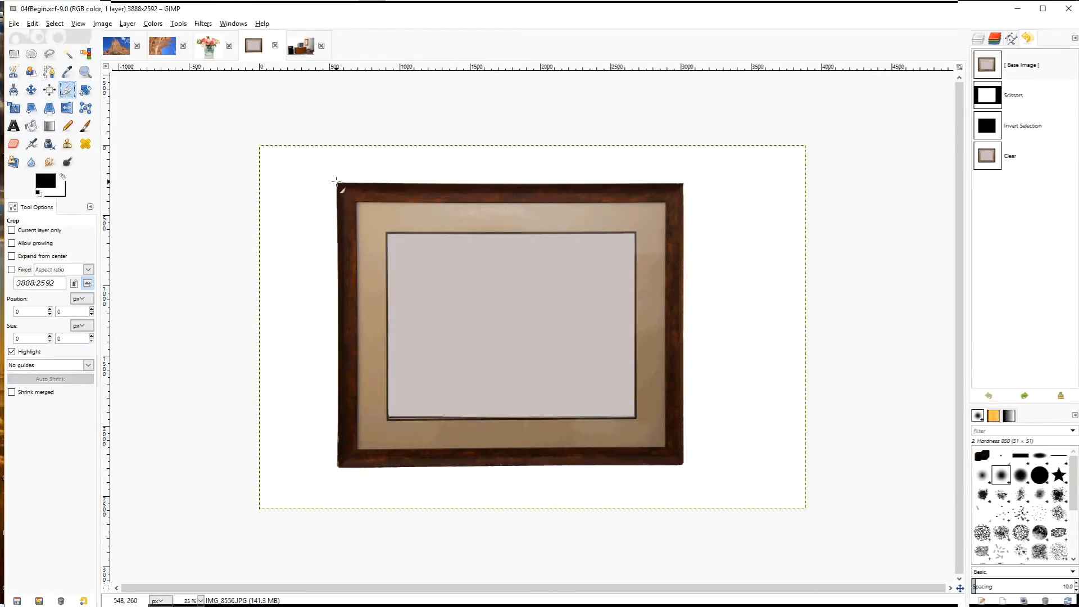
pyautogui.moveTo(336, 183); pyautogui.dragTo(683, 465)
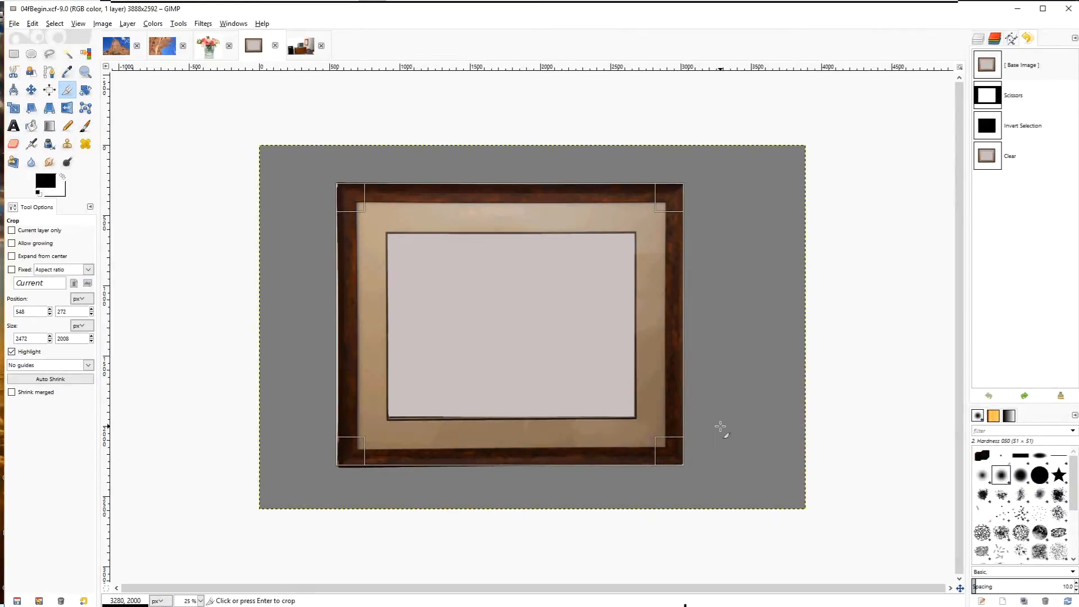
pyautogui.press('Return')
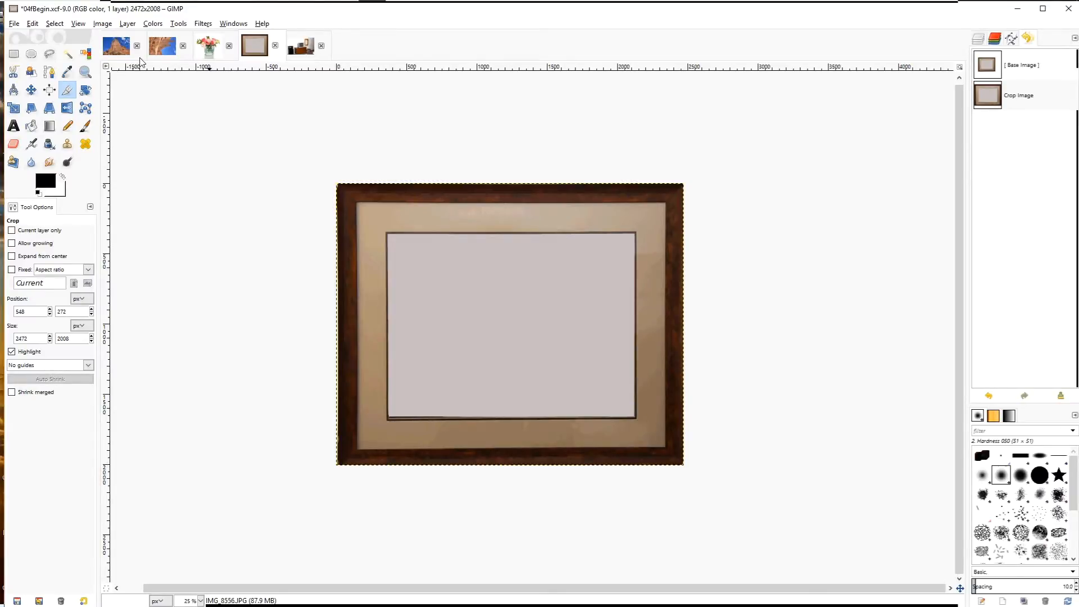
# - Add an alpha channel to the cropped frame layer, check its channels, and ready the Fuzzy Select tool with the layer list shown
pyautogui.click(66, 54)
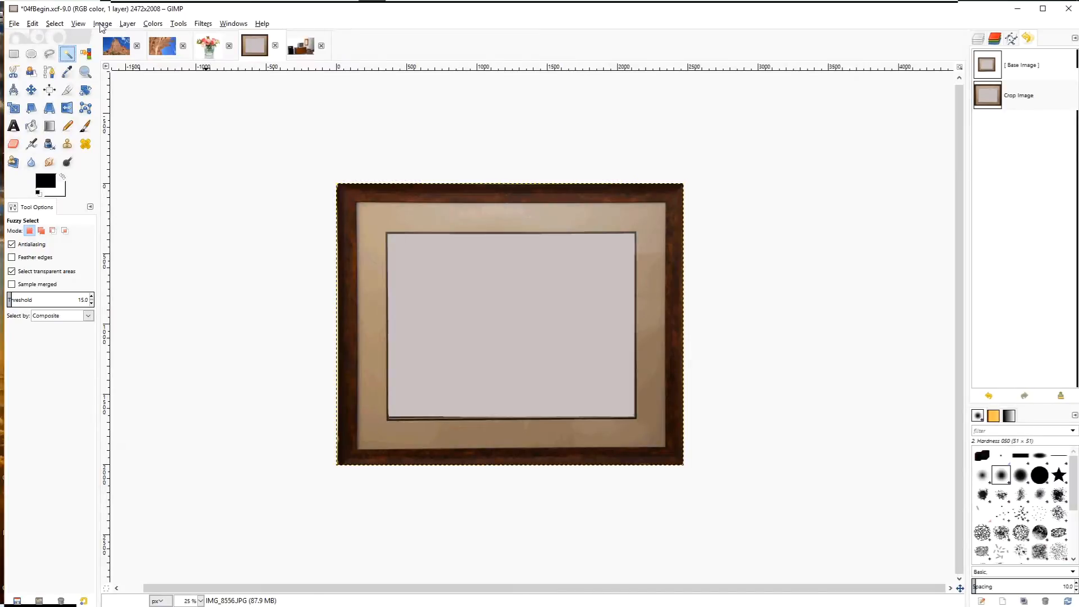
pyautogui.click(125, 25)
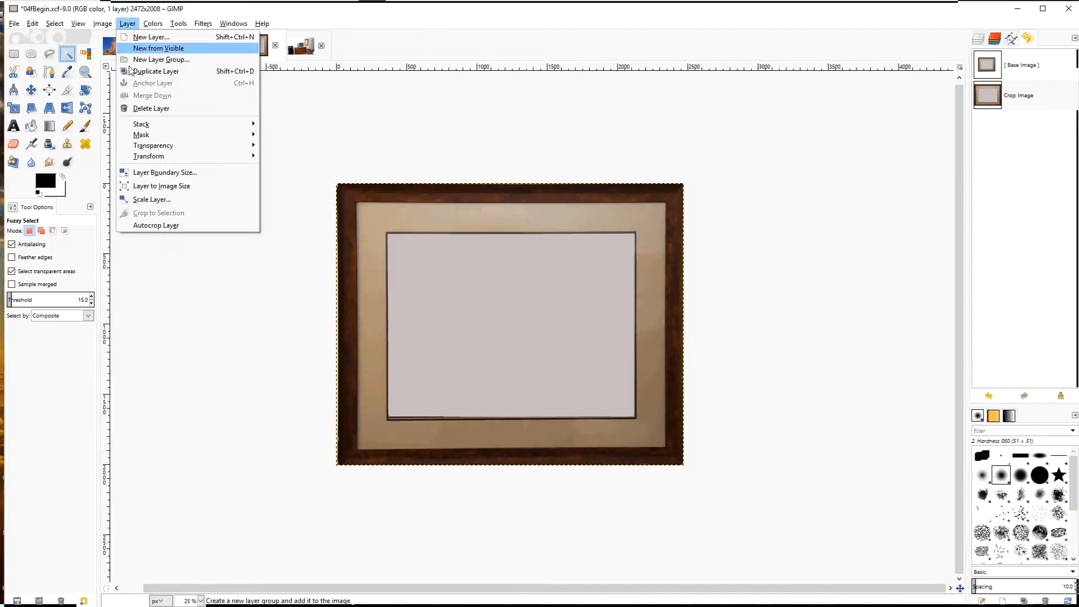
pyautogui.moveTo(160, 150)
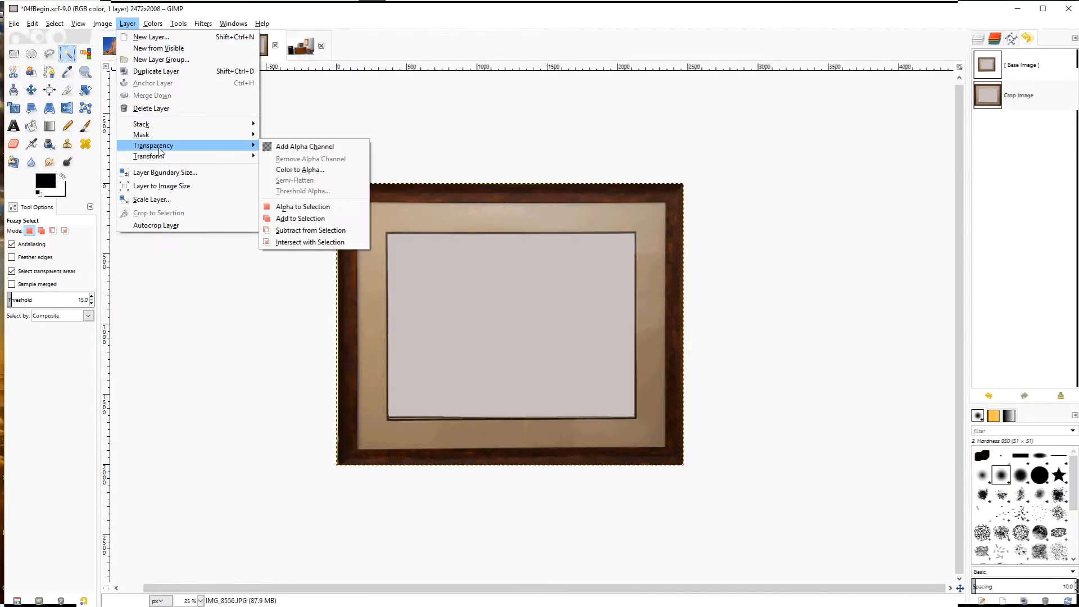
pyautogui.click(305, 148)
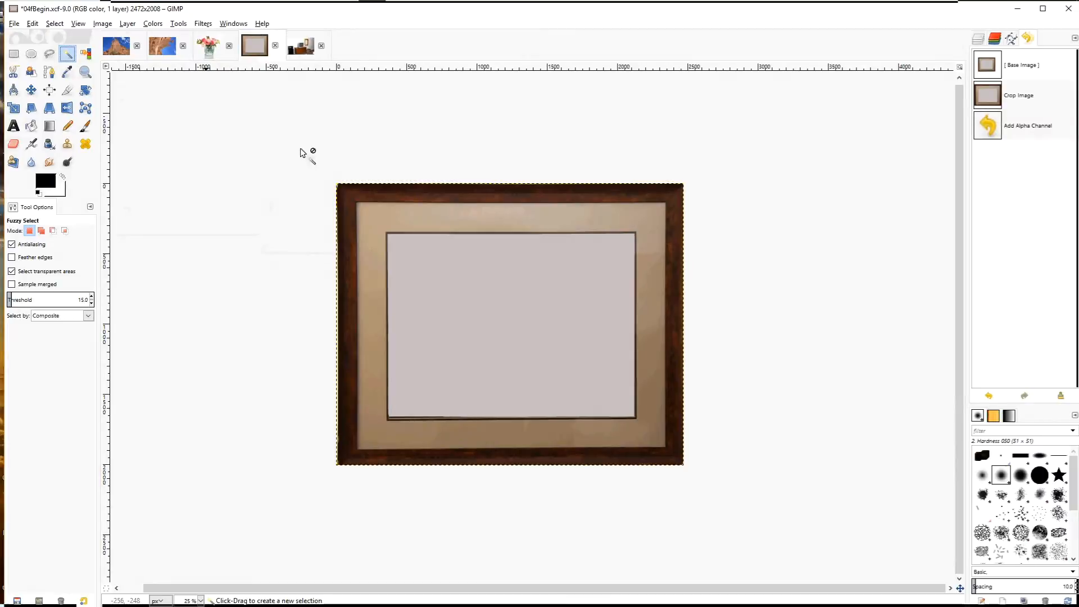
pyautogui.click(990, 39)
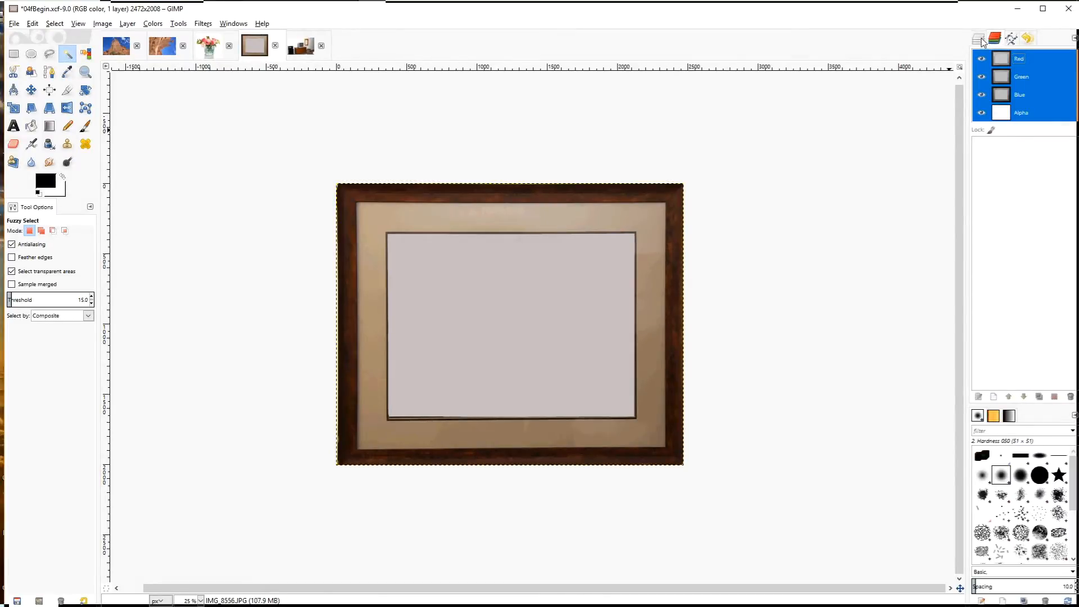
pyautogui.click(979, 39)
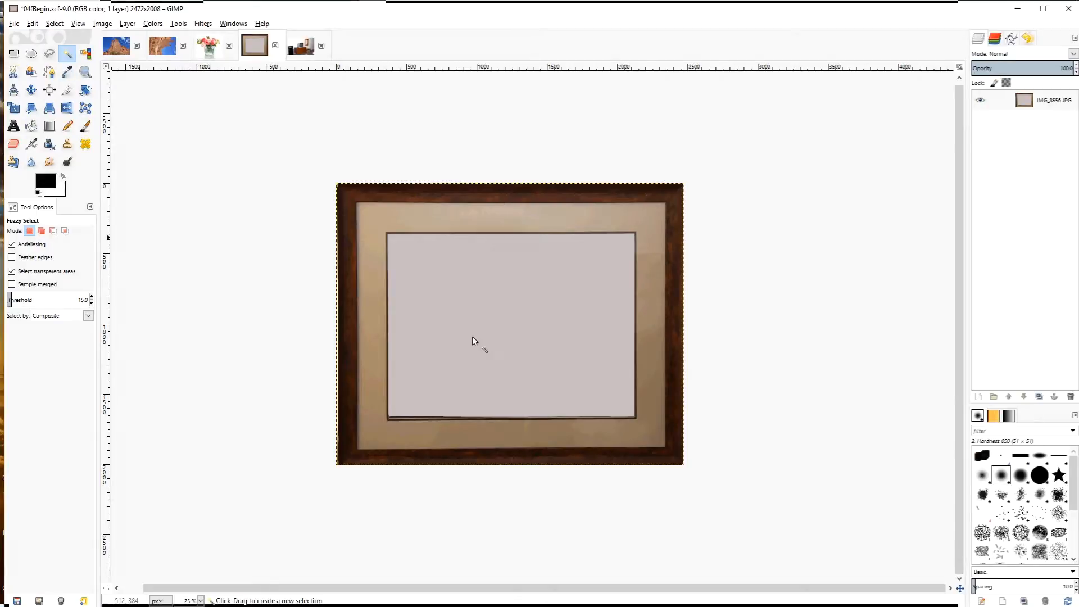
# - Select the plain light area inside the frame's mat and delete it to transparency
pyautogui.click(517, 318)
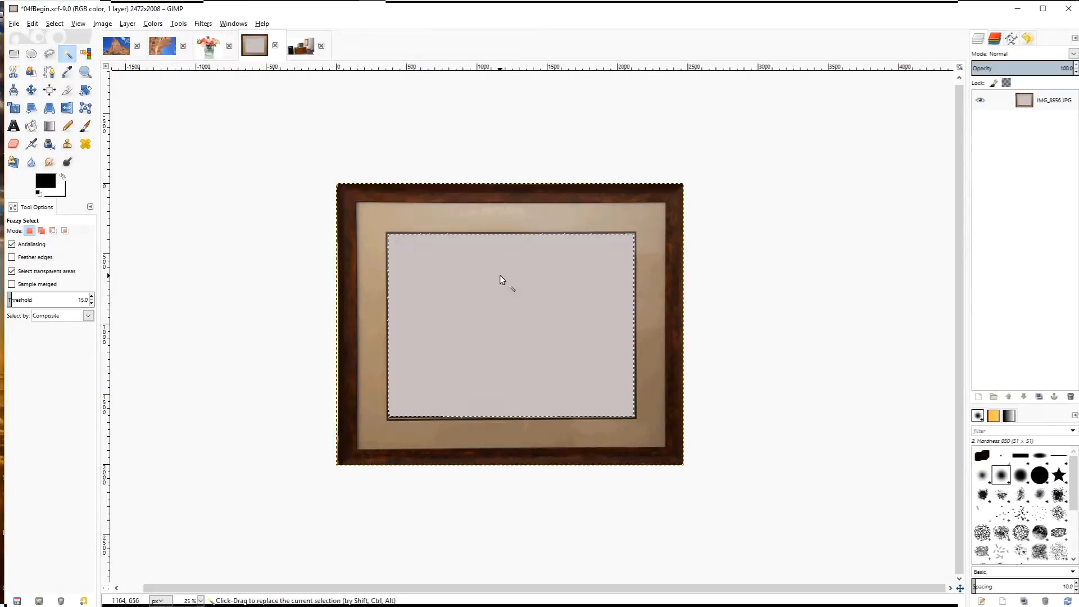
pyautogui.press('Delete')
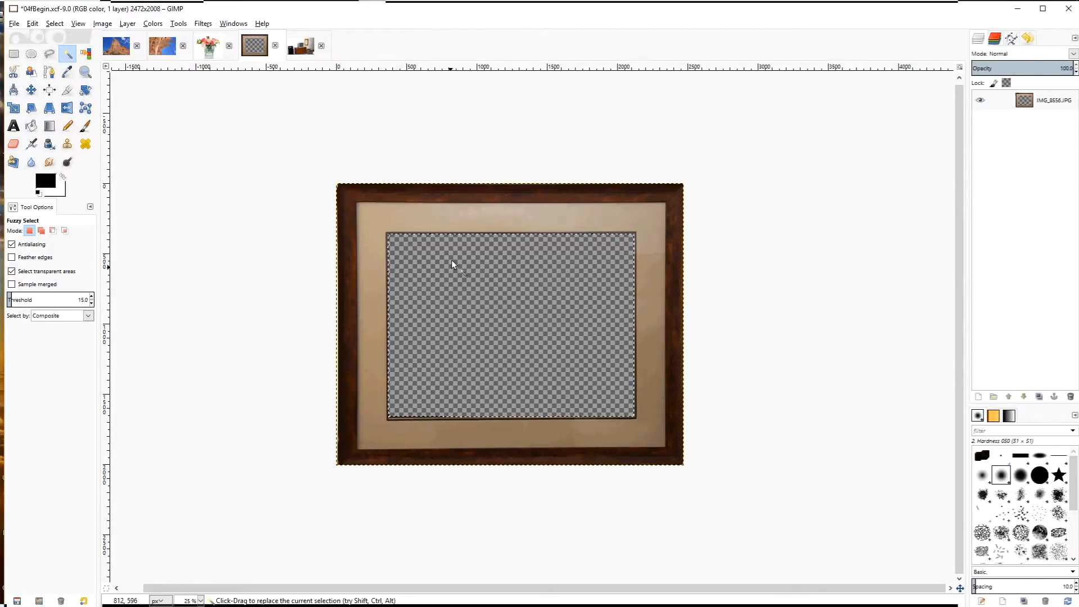
# - Copy the red rock formation image and paste it into the picture frame image as a new layer
pyautogui.click(118, 50)
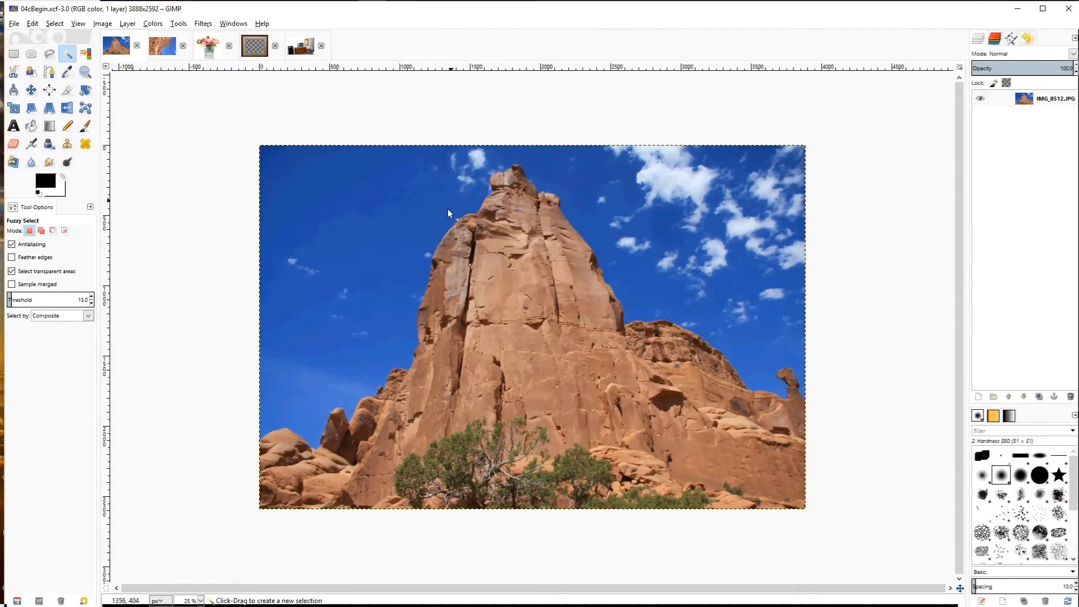
pyautogui.rightClick(376, 203)
pyautogui.moveTo(435, 227)
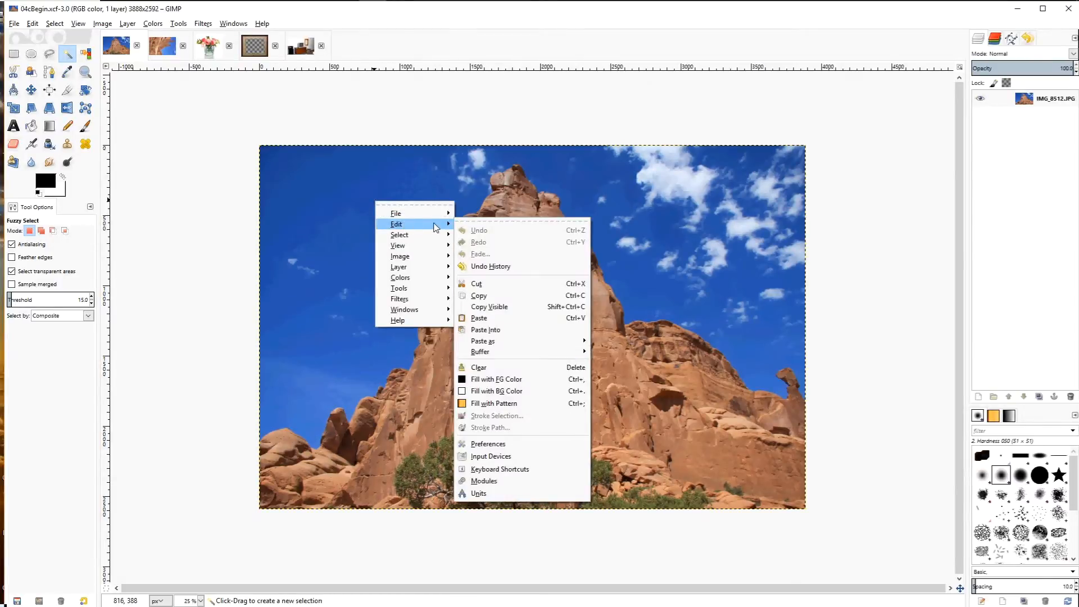
pyautogui.click(476, 295)
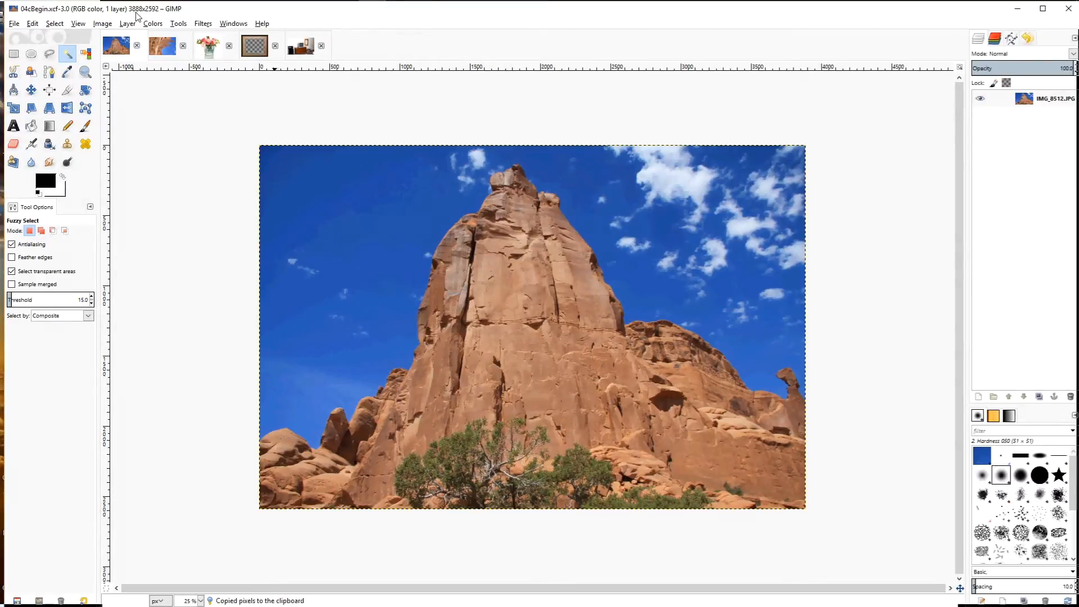
pyautogui.click(253, 49)
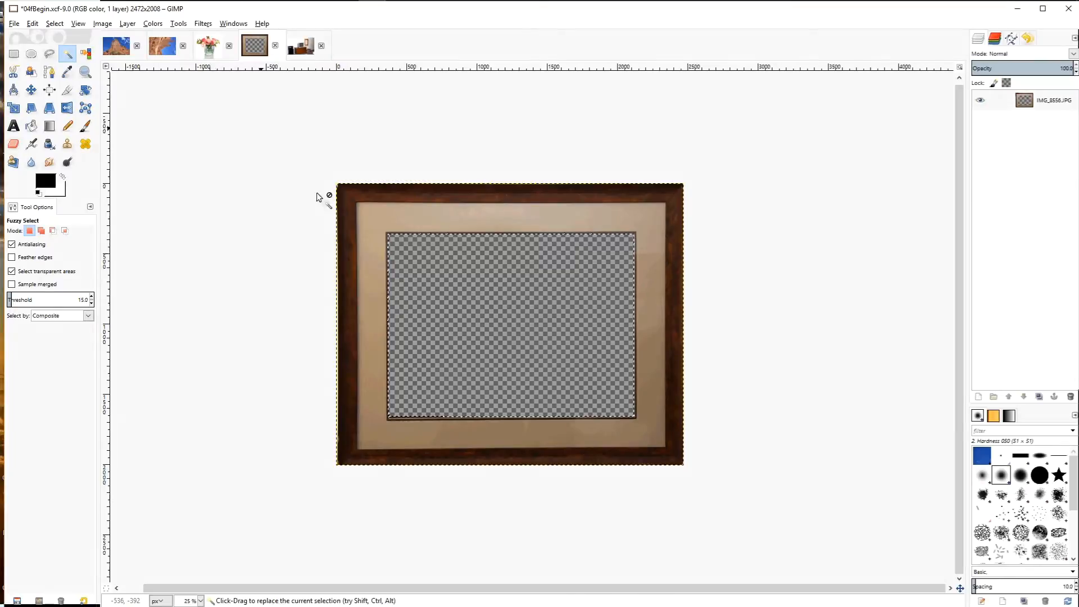
pyautogui.rightClick(408, 263)
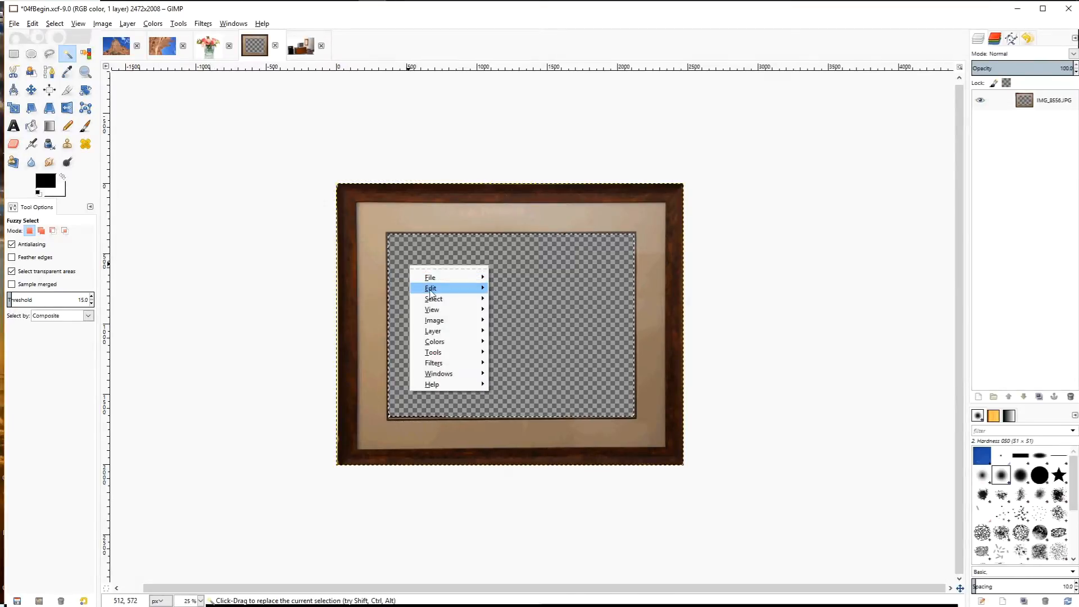
pyautogui.moveTo(430, 291)
pyautogui.moveTo(591, 409)
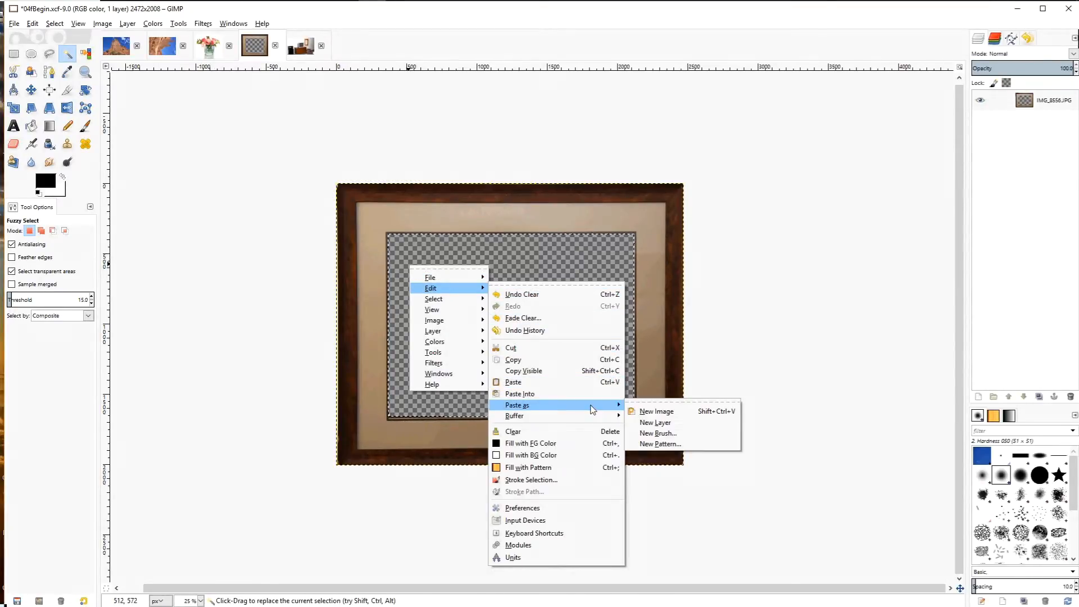
pyautogui.click(658, 423)
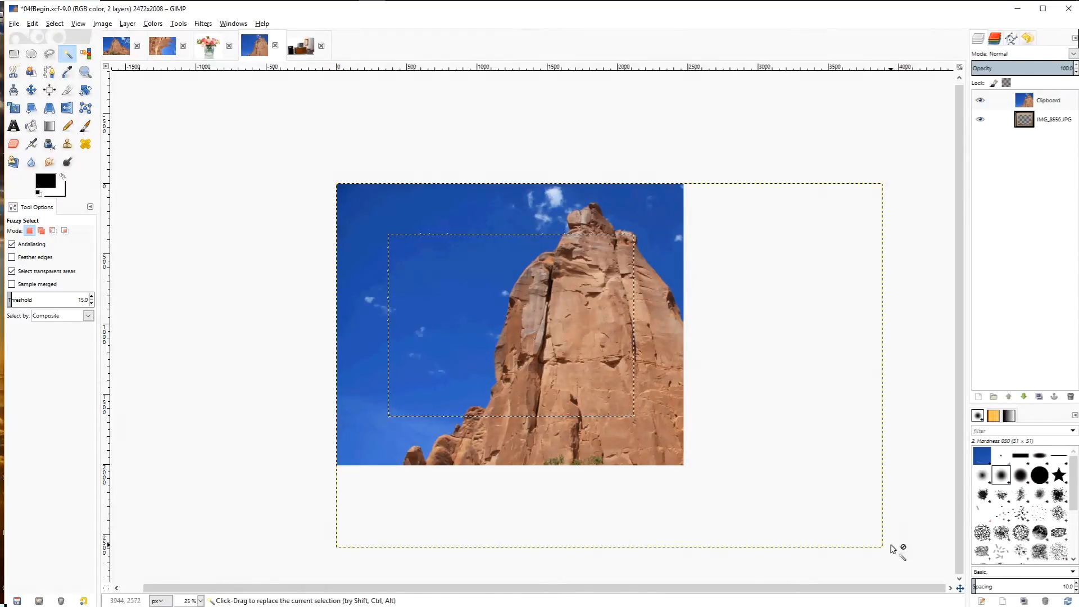
# - Scale the pasted rock layer proportionally to 1592 × 1061 px and move it inside the transparent frame opening
pyautogui.click(1049, 103)
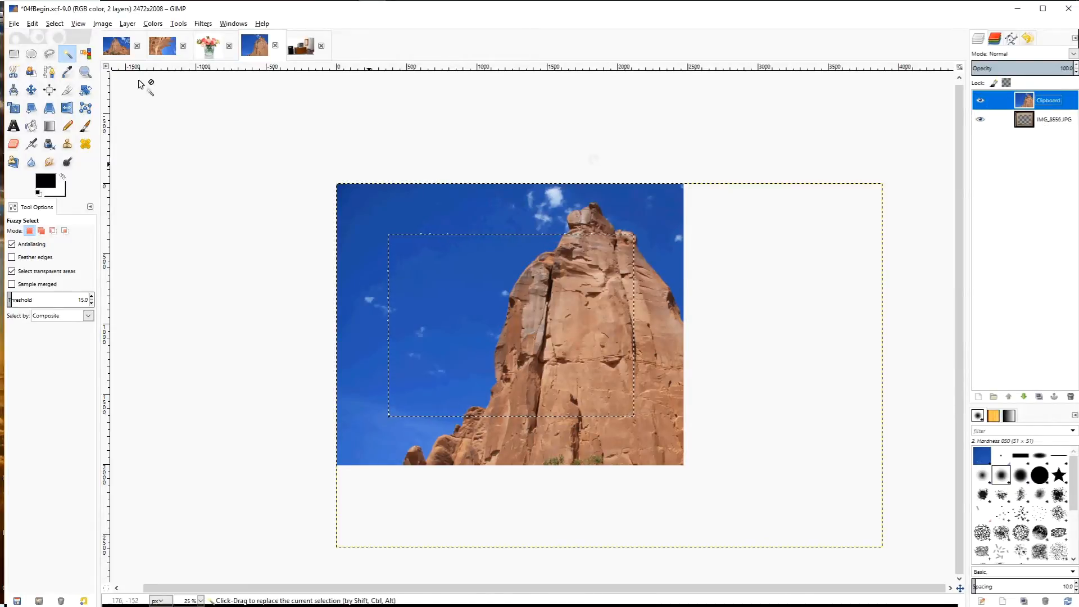
pyautogui.click(127, 25)
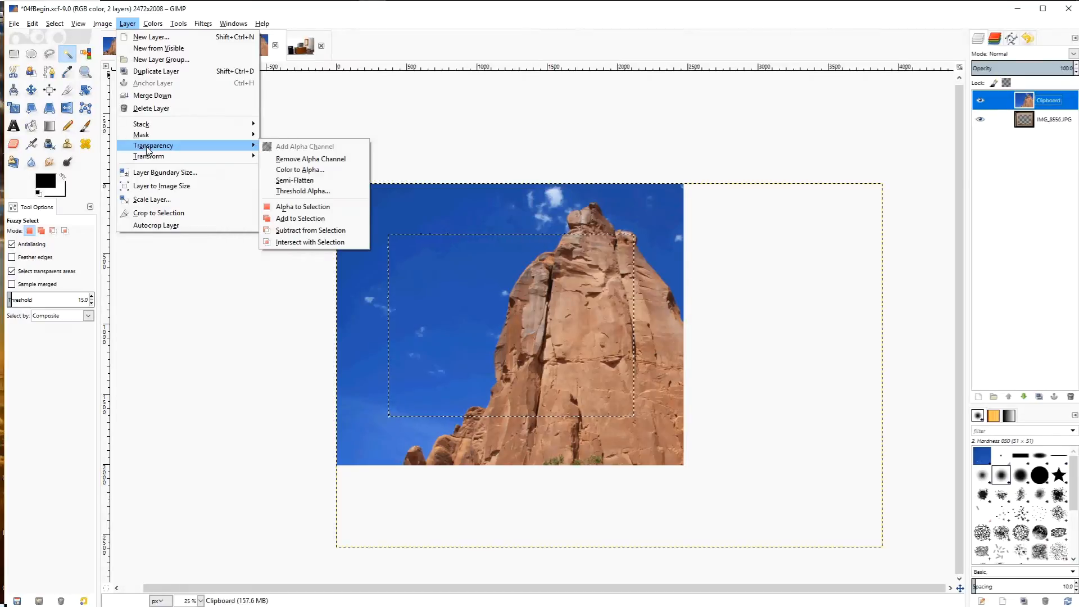
pyautogui.click(150, 199)
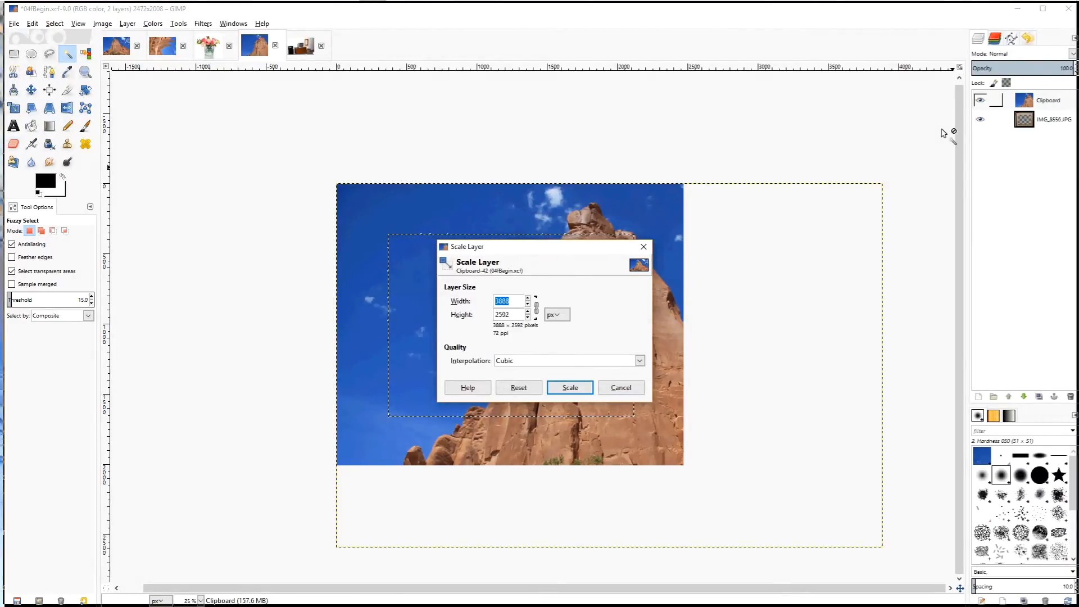
pyautogui.click(537, 308)
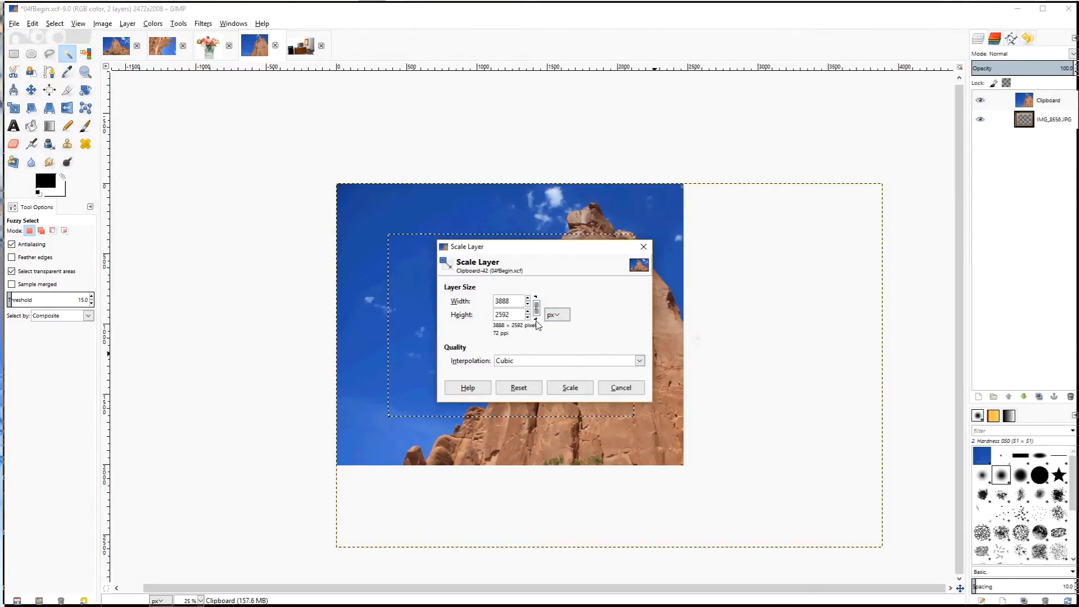
pyautogui.scroll(-7, 529, 306)
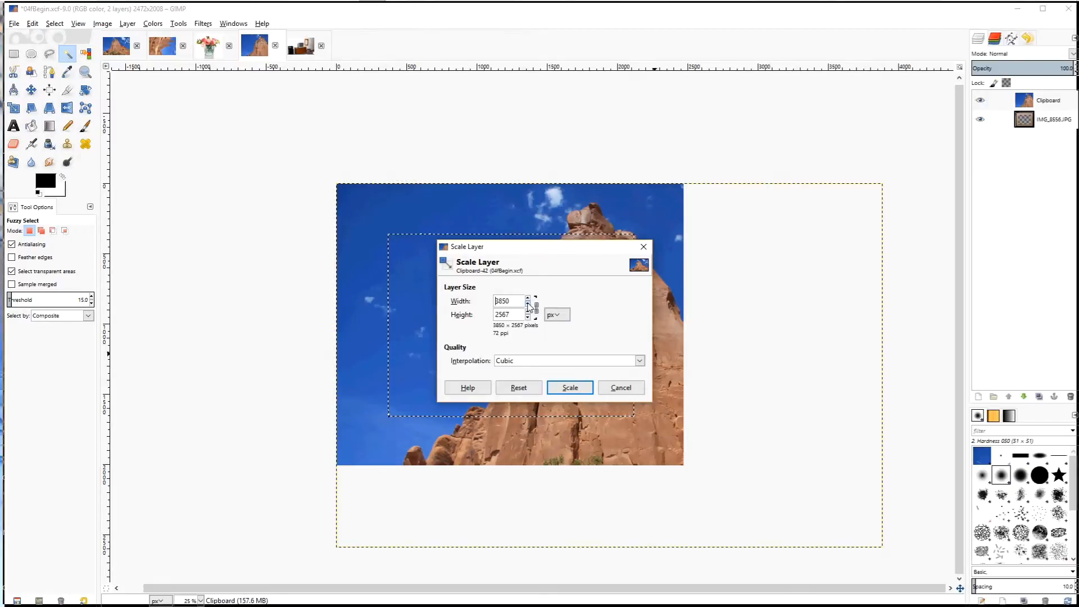
pyautogui.scroll(-10, 529, 306)
pyautogui.scroll(-10, 529, 306)
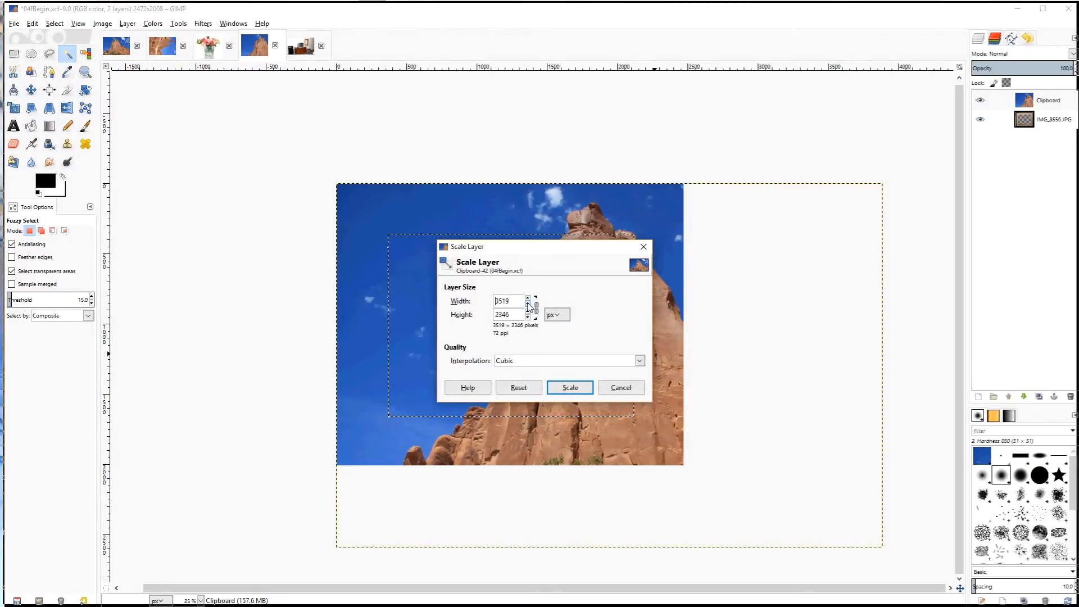
pyautogui.scroll(-10, 529, 307)
pyautogui.scroll(-10, 529, 306)
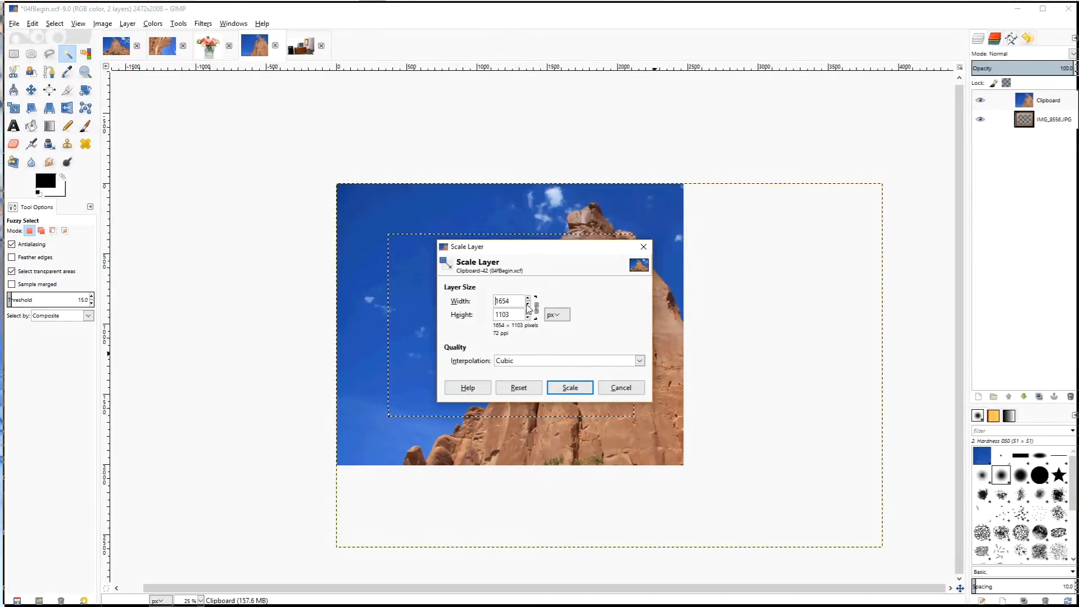
pyautogui.scroll(-2, 528, 307)
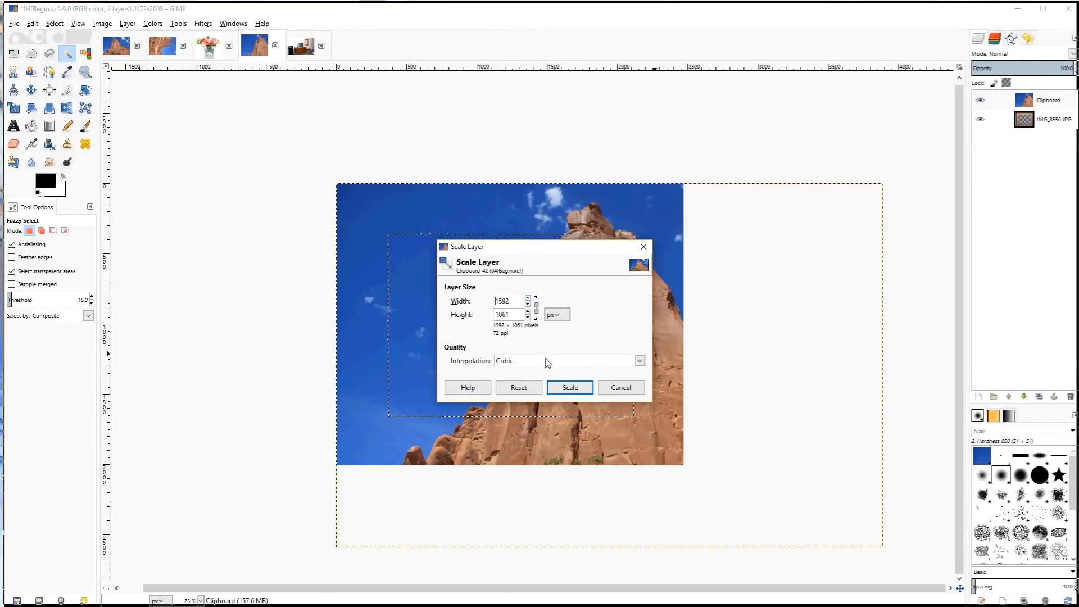
pyautogui.click(563, 387)
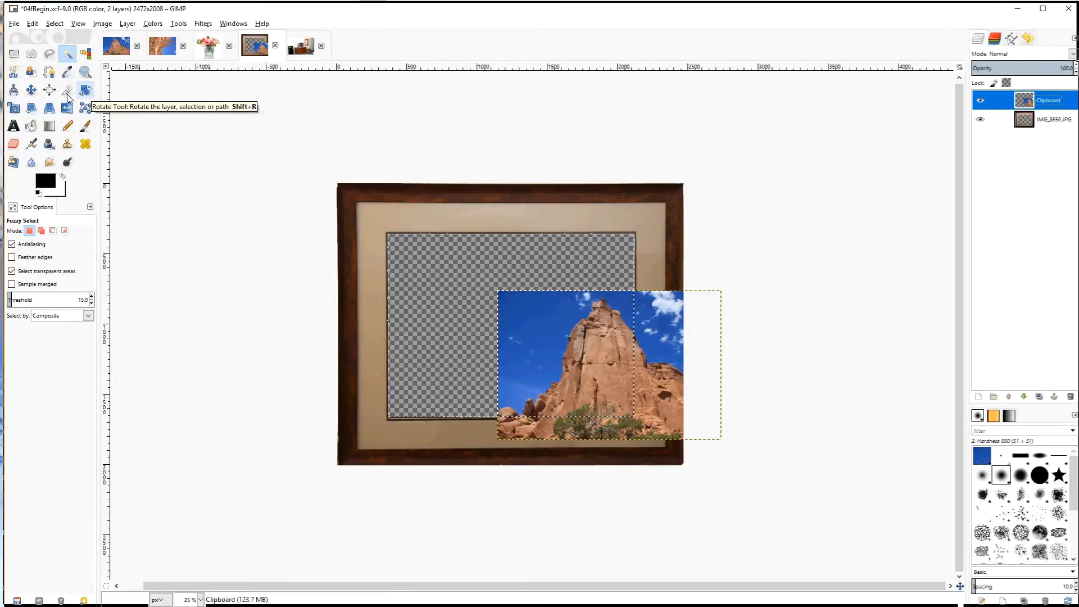
pyautogui.click(31, 89)
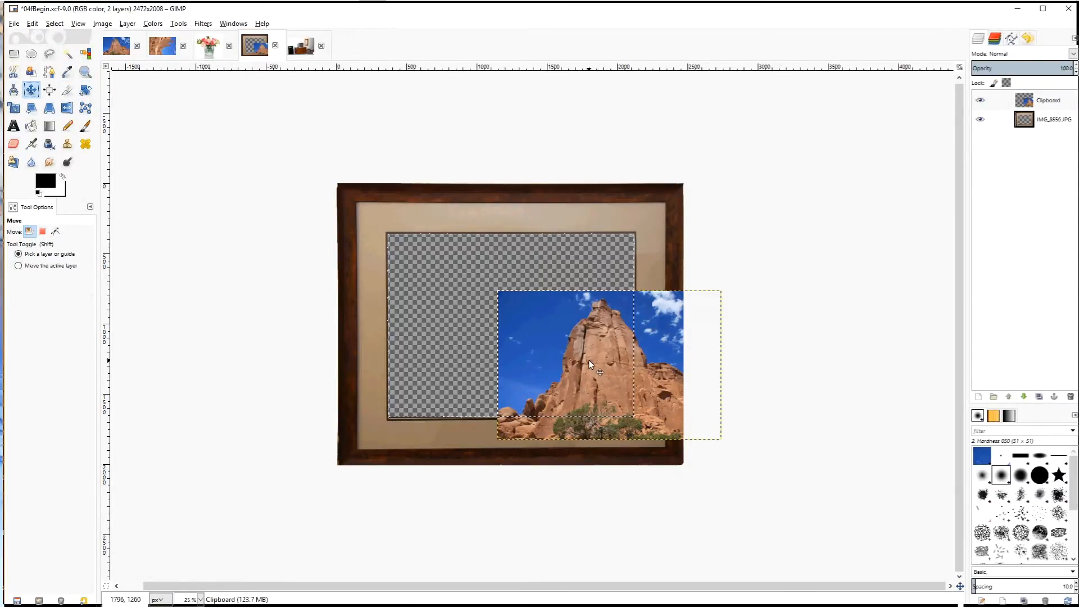
pyautogui.moveTo(589, 360); pyautogui.dragTo(493, 310)
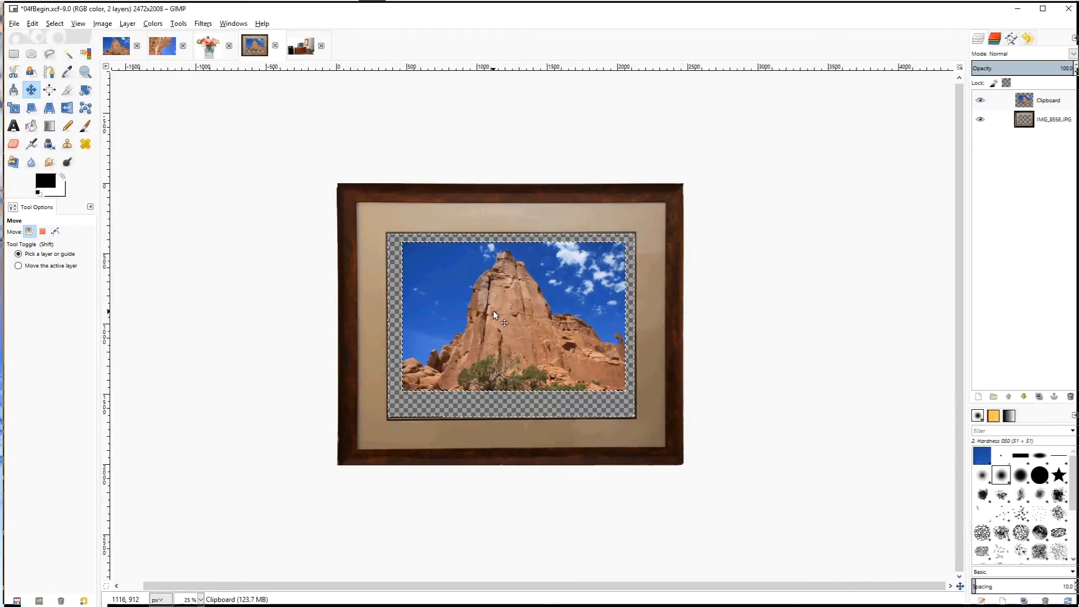
# - Undo the rock layer's move and scaling by returning to the Add Layer state in the undo history
pyautogui.click(1028, 38)
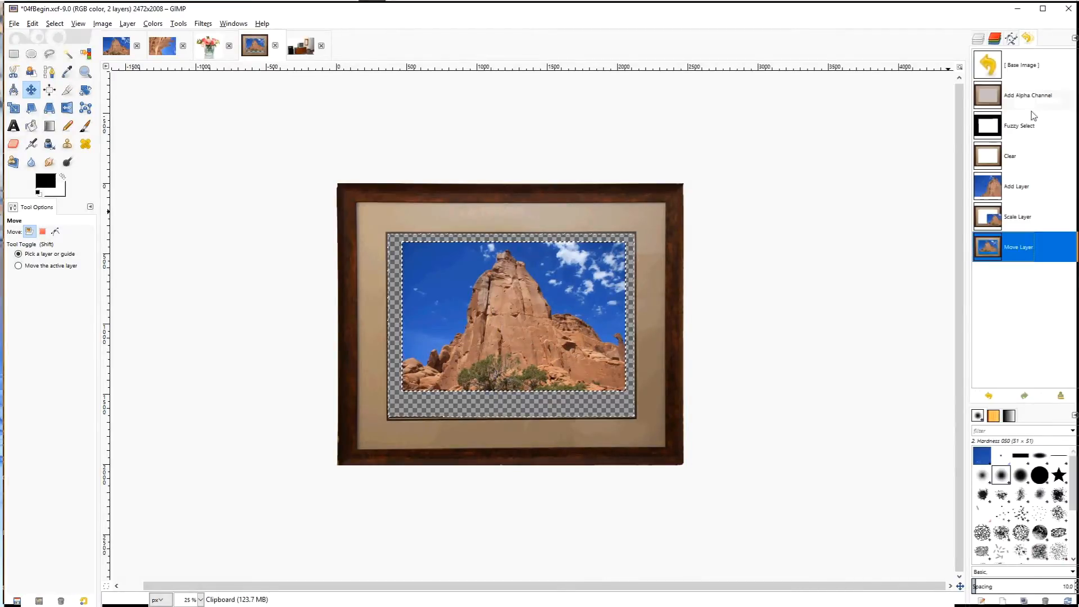
pyautogui.click(1026, 219)
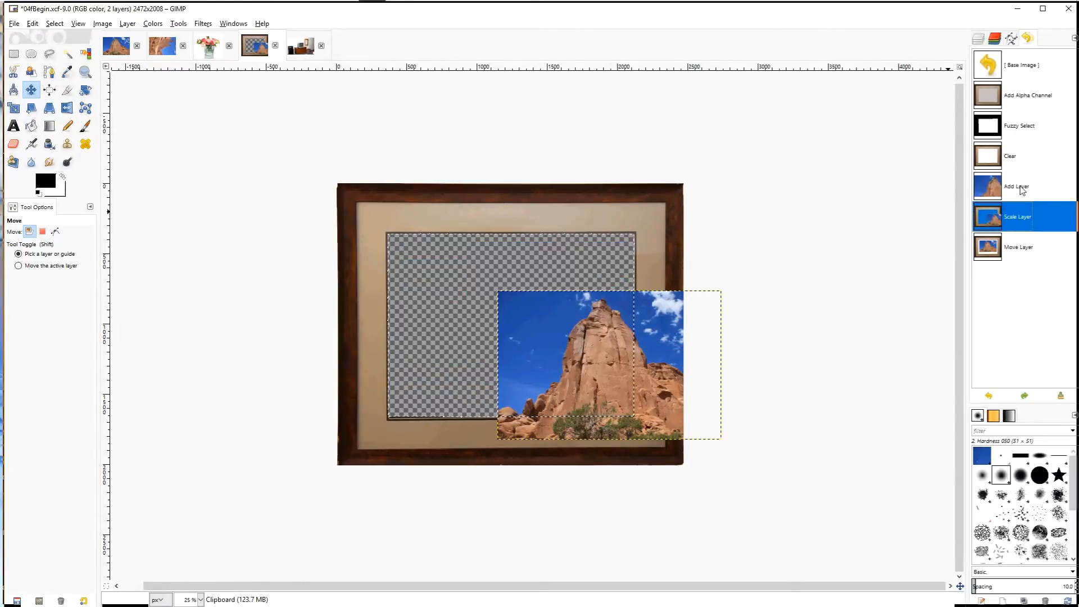
pyautogui.click(1023, 194)
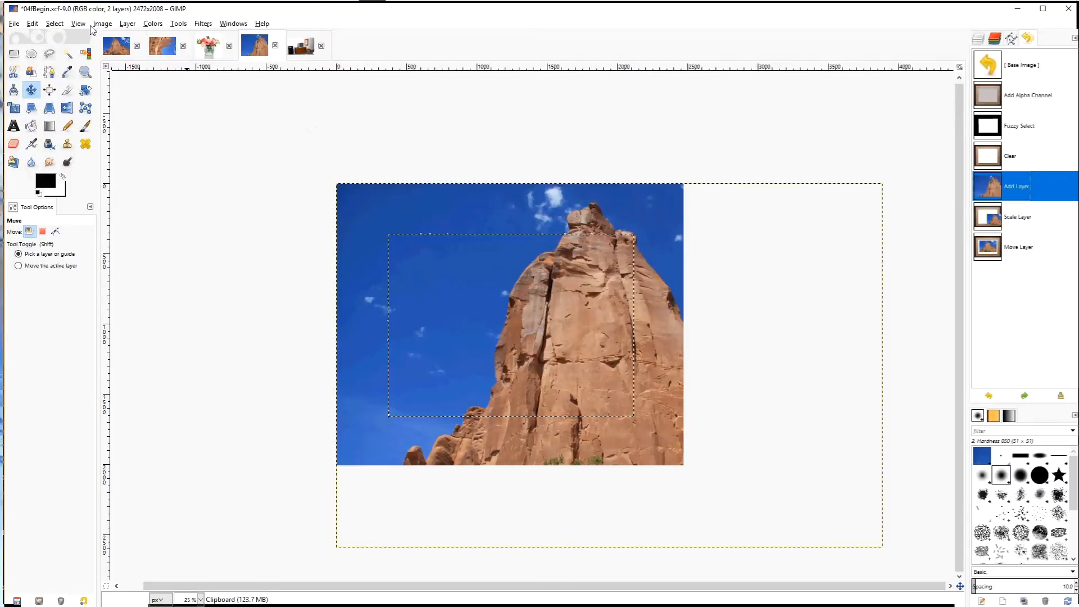
# - Scale the rock layer proportionally to a width of 1800 px and move it over the transparent frame opening
pyautogui.click(102, 24)
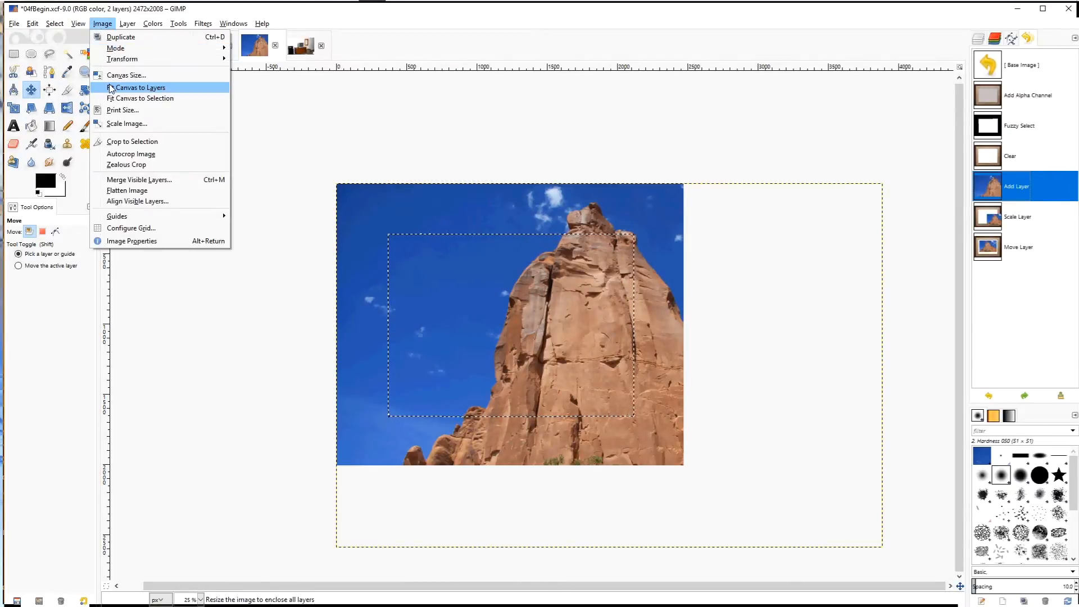
pyautogui.moveTo(128, 24)
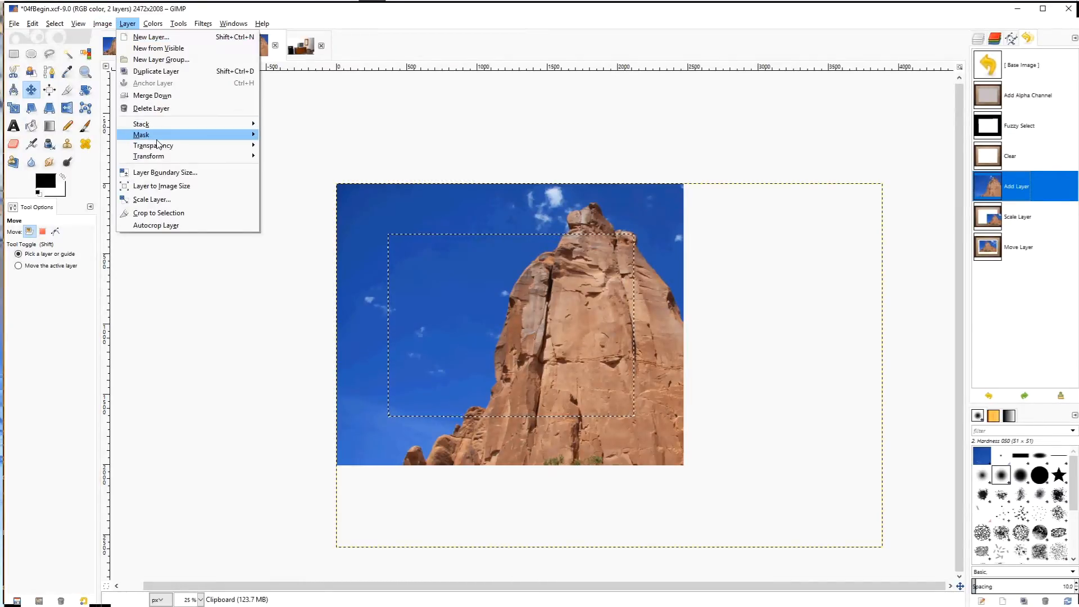
pyautogui.click(152, 199)
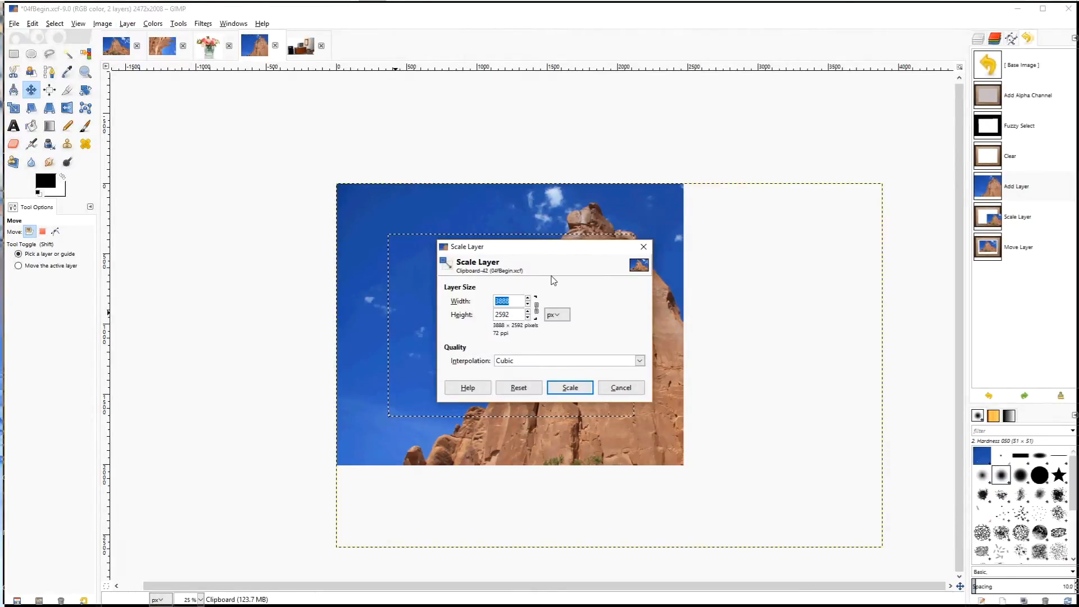
pyautogui.write('1800')
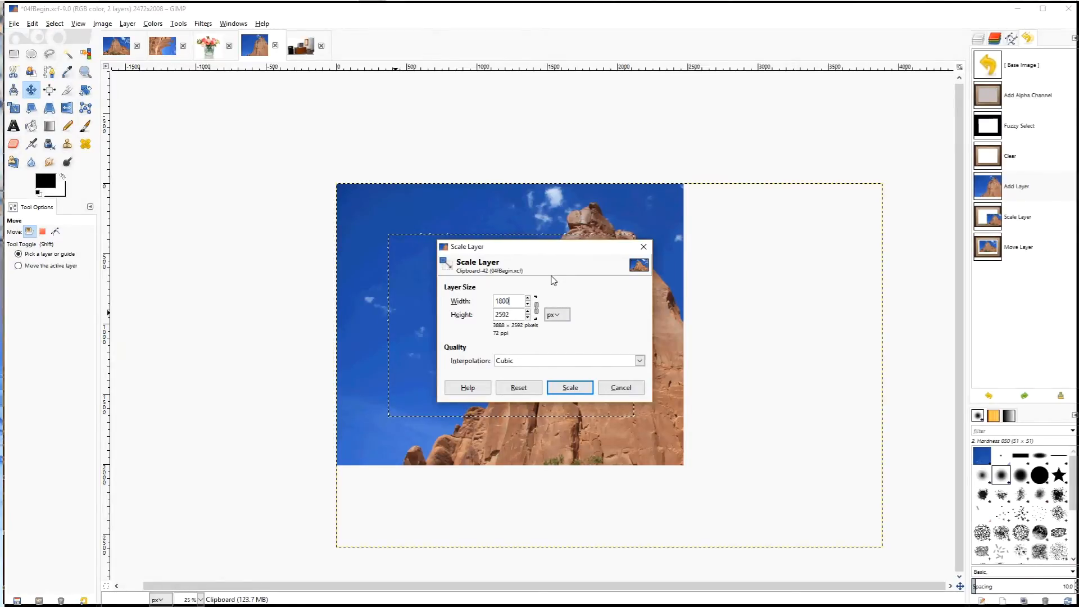
pyautogui.click(565, 388)
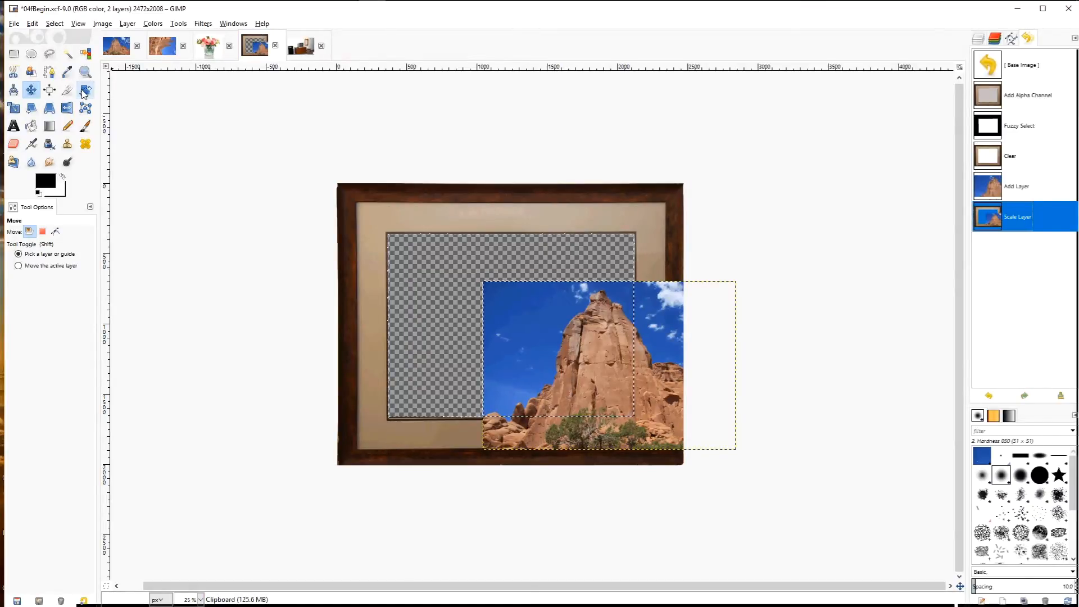
pyautogui.moveTo(529, 315); pyautogui.dragTo(418, 262)
# - Enlarge the rock layer proportionally to 2018 × 1345 px
pyautogui.moveTo(127, 18)
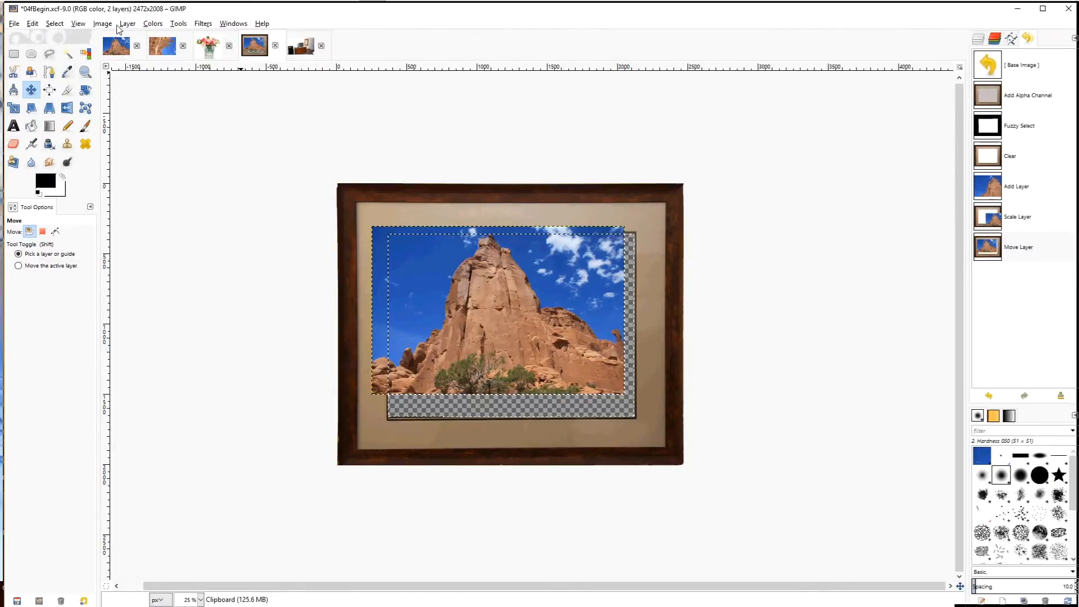
pyautogui.click(124, 24)
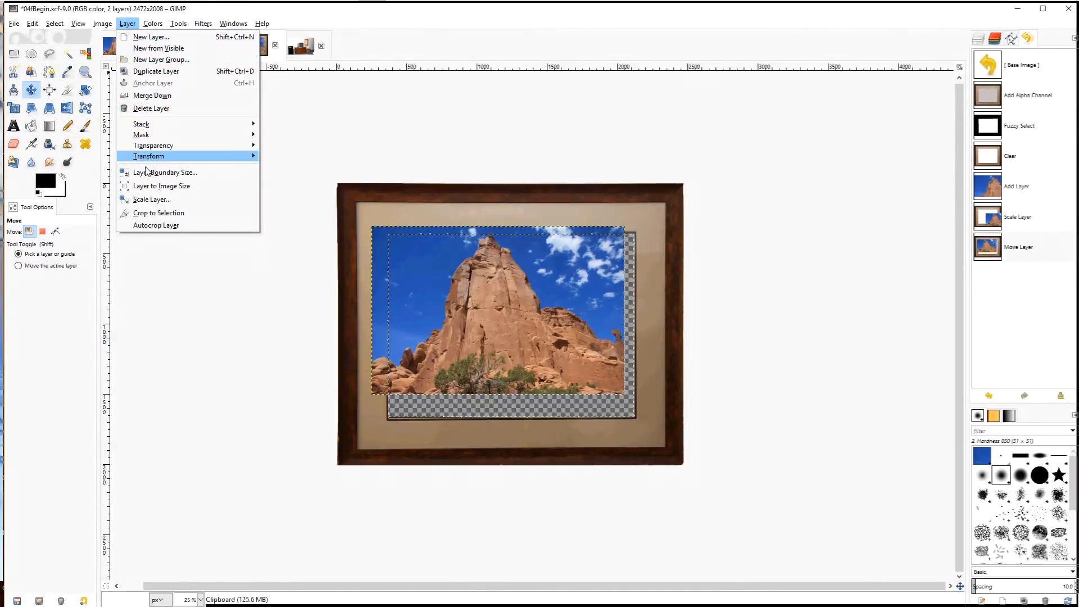
pyautogui.click(151, 199)
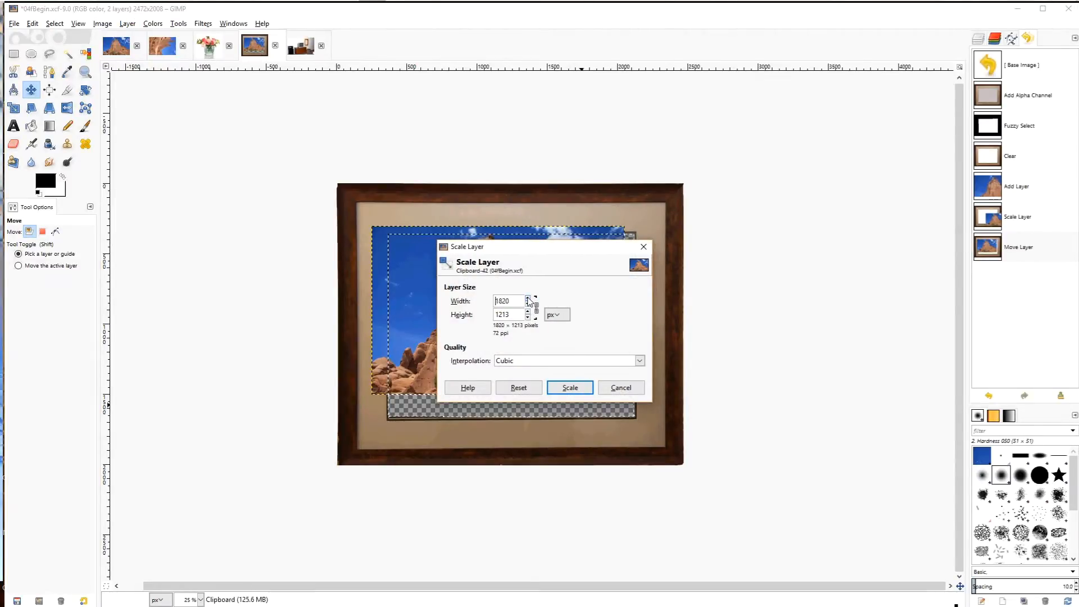
pyautogui.click(527, 299)
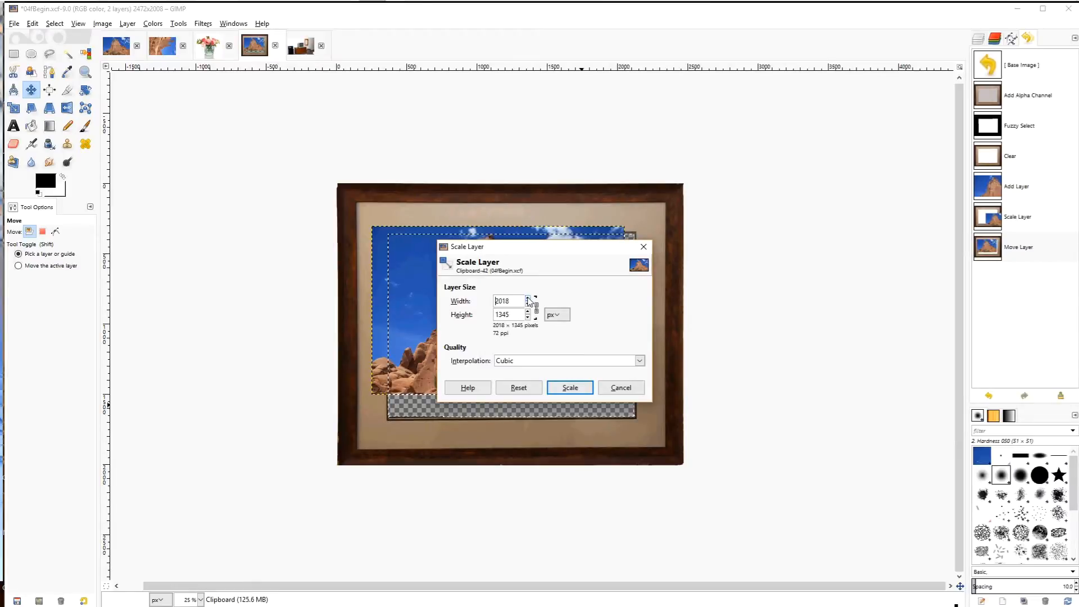
pyautogui.click(574, 388)
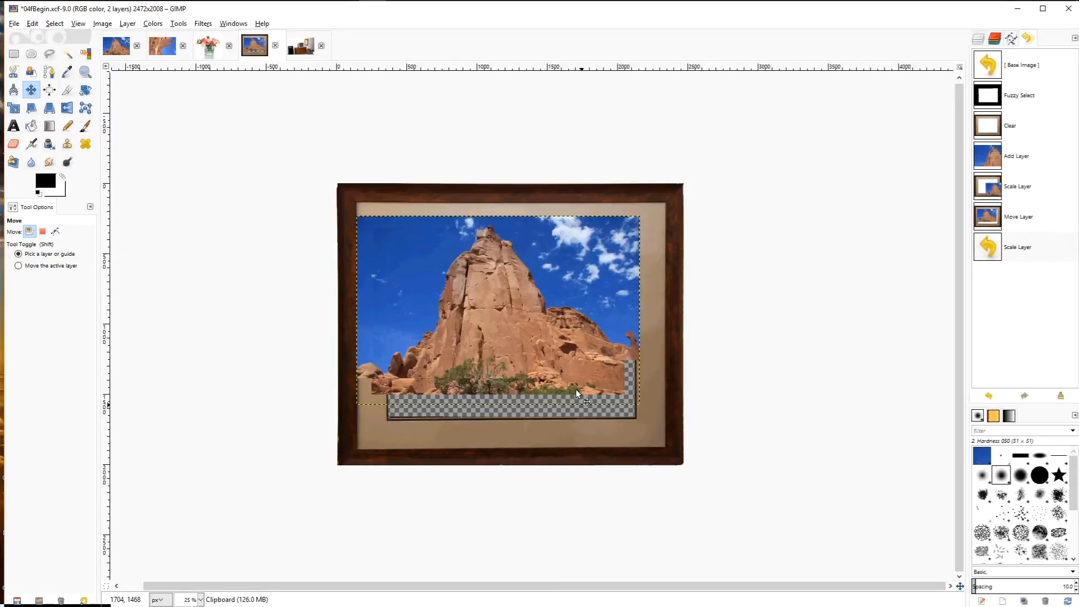
# - Move the enlarged rock layer so it covers the whole frame opening, and show the layer list
pyautogui.moveTo(533, 318); pyautogui.dragTo(539, 332)
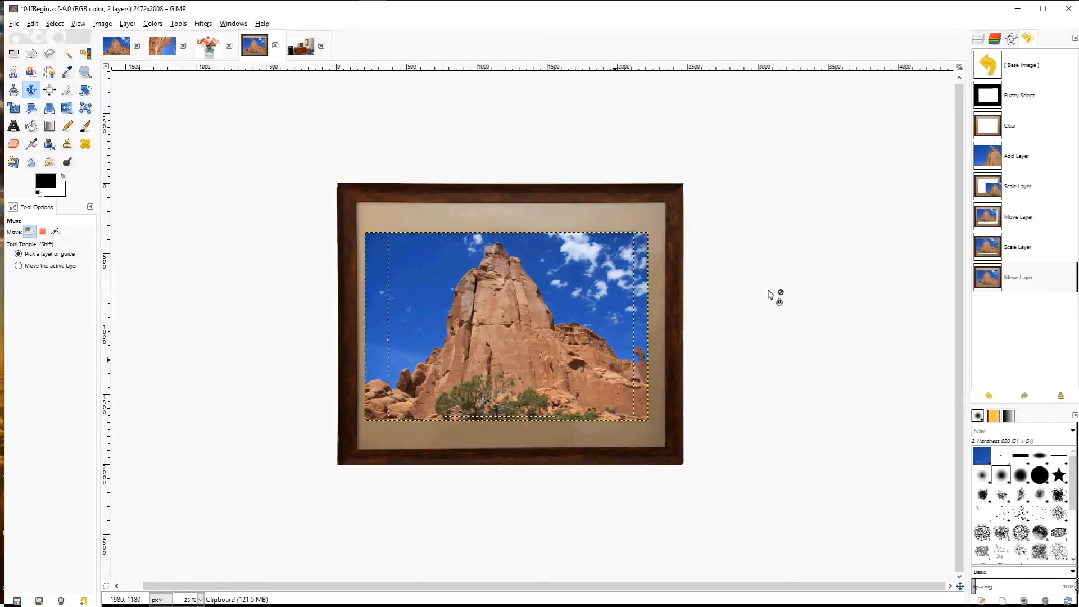
pyautogui.click(978, 39)
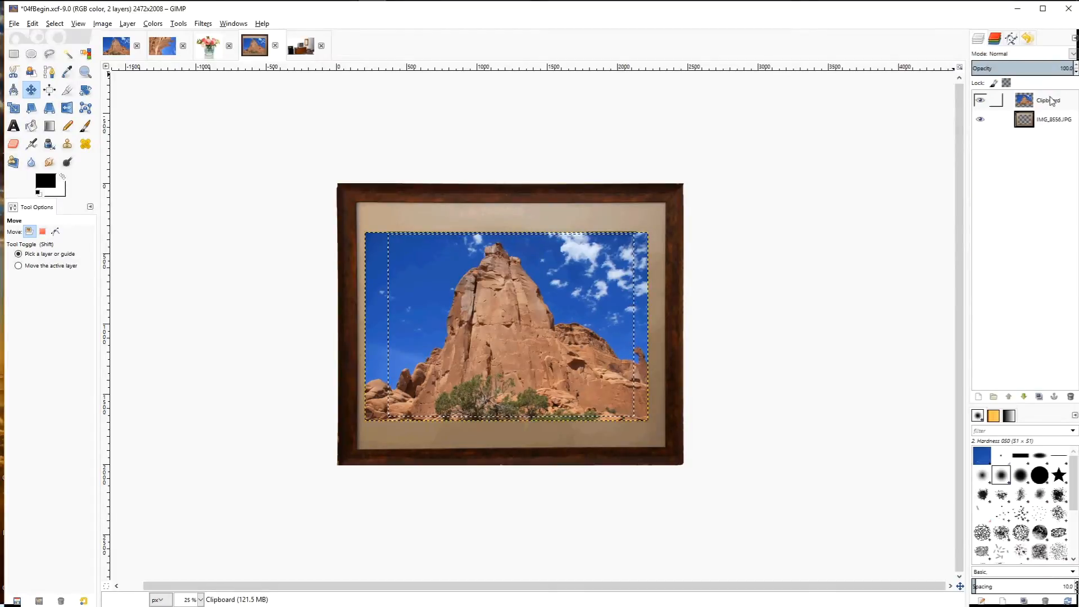
# - Reorder the rock layer beneath the frame layer and clear the selection
pyautogui.moveTo(1052, 104); pyautogui.dragTo(1051, 131)
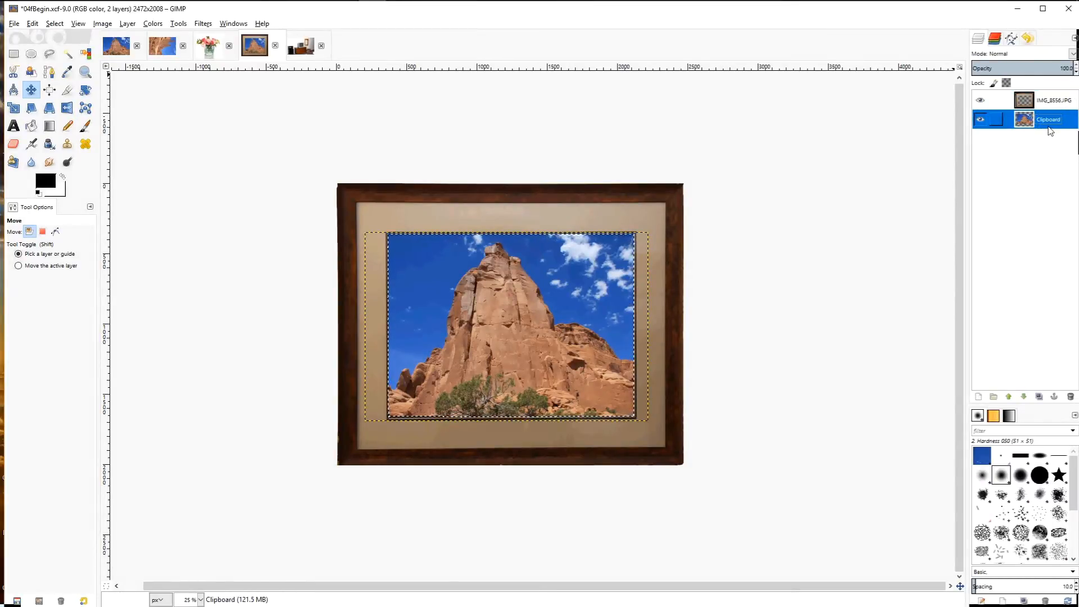
pyautogui.click(55, 23)
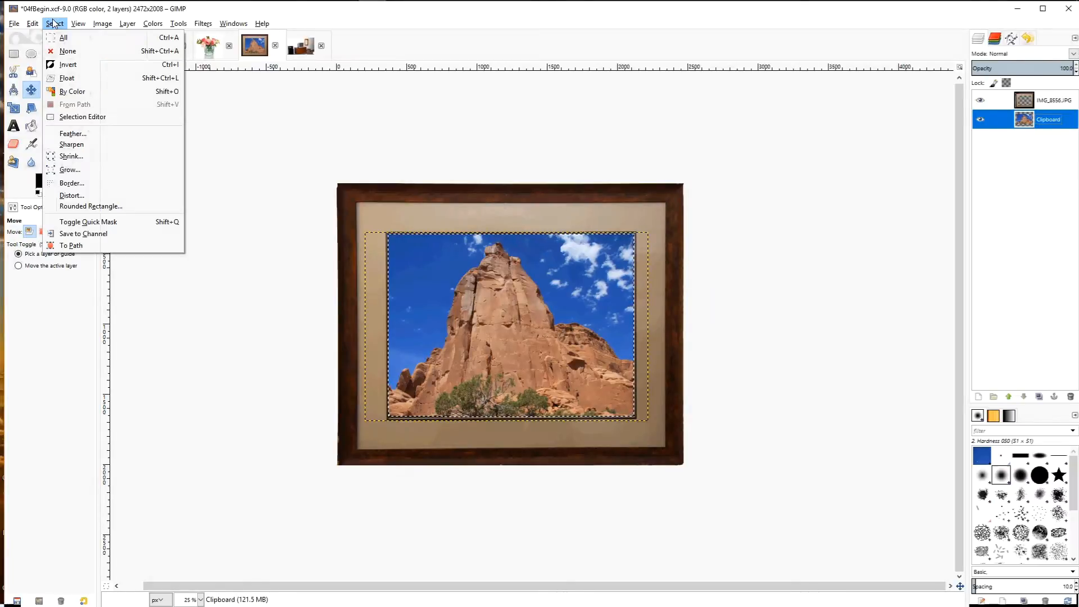
pyautogui.click(74, 55)
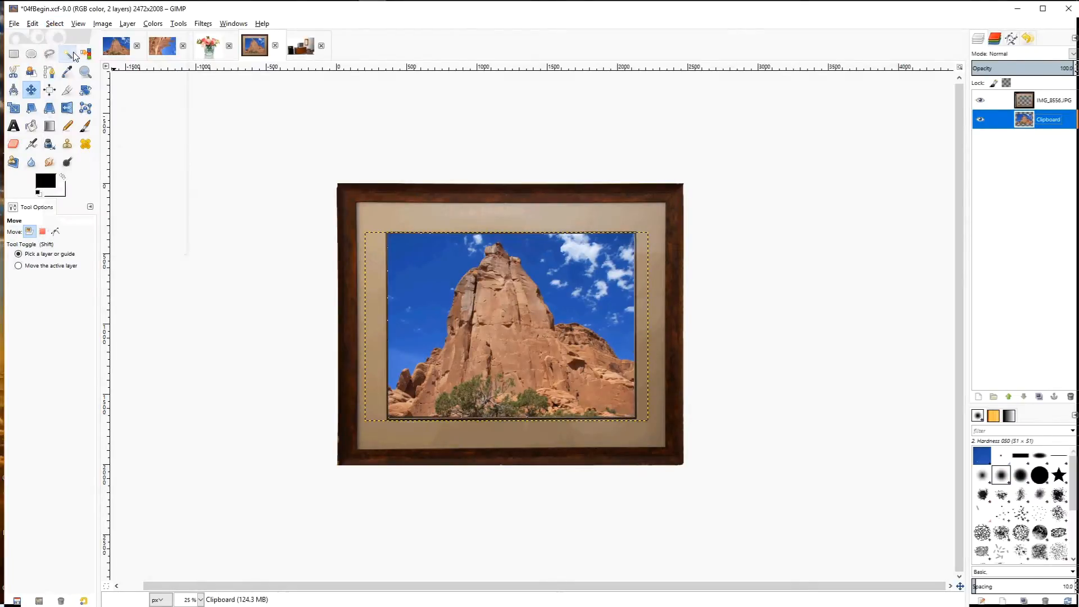
# - Copy everything visible in the framed picture and paste it as a new layer in the 04aBegin.xcf room image
pyautogui.rightClick(363, 201)
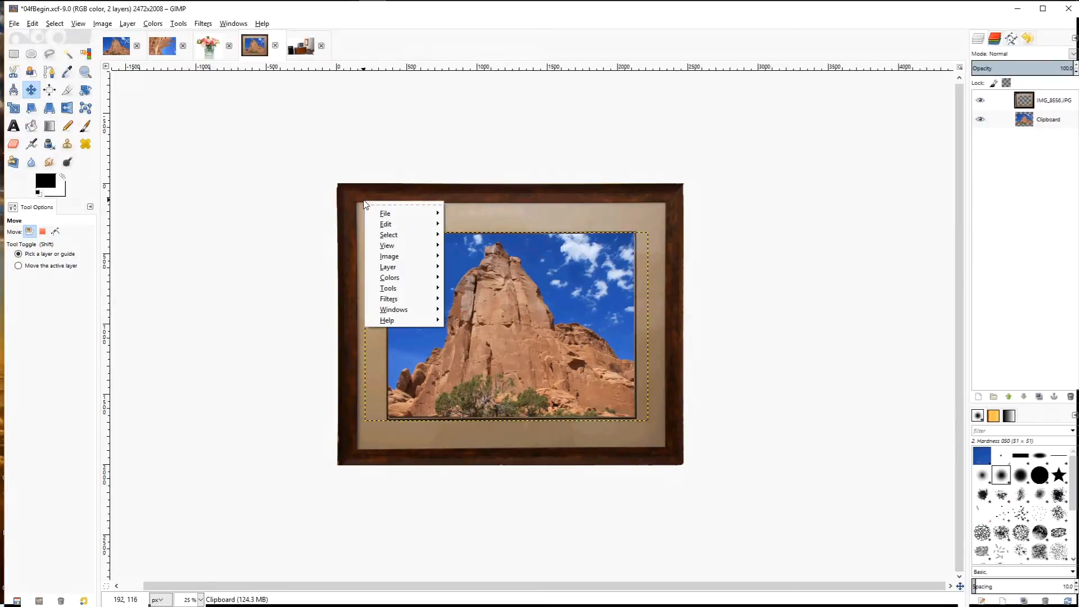
pyautogui.moveTo(407, 228)
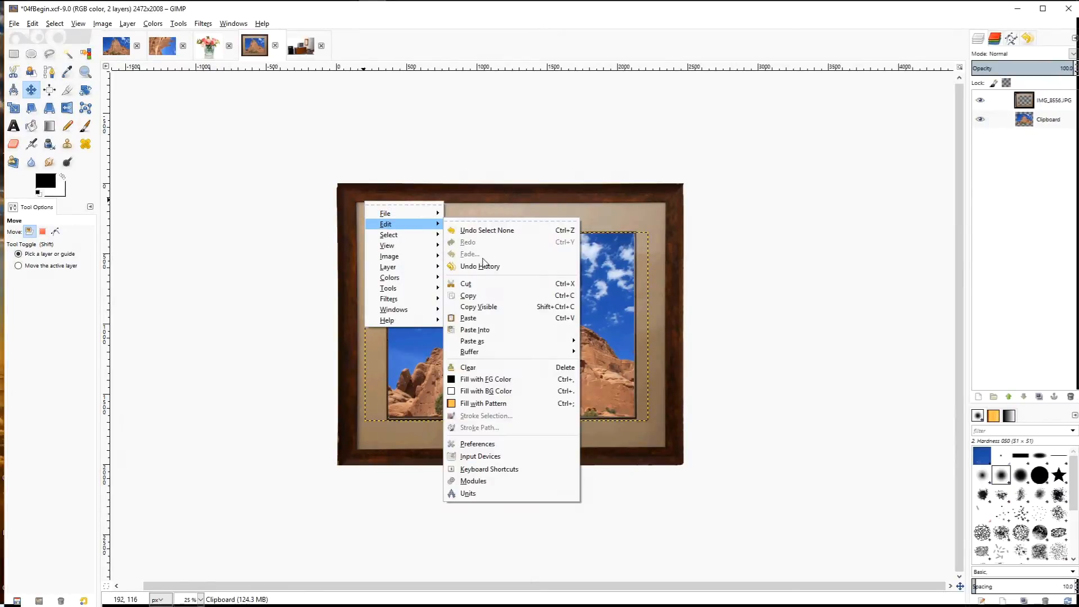
pyautogui.click(491, 308)
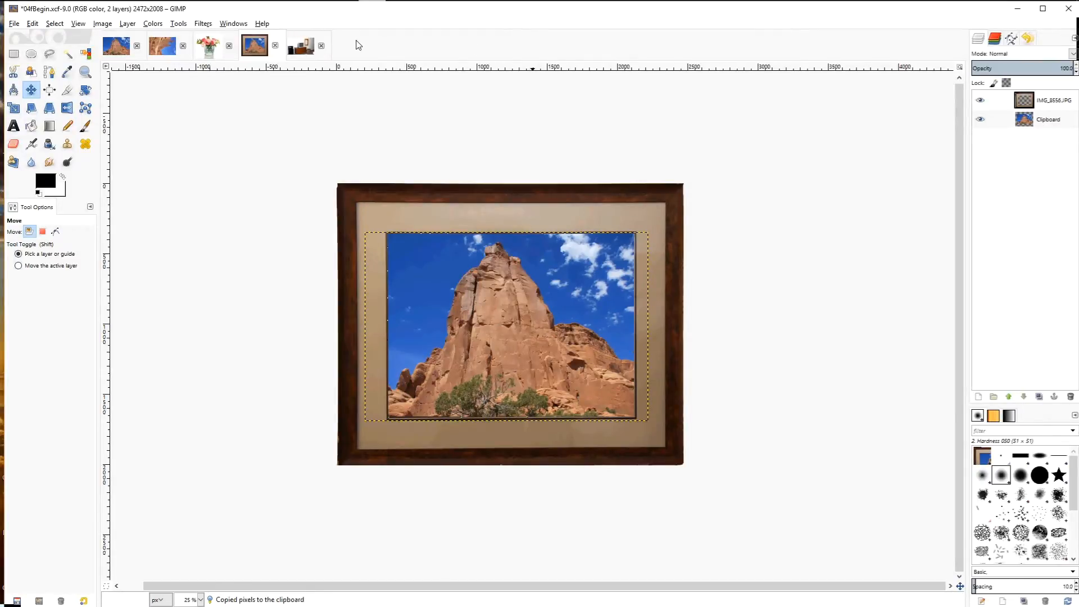
pyautogui.click(298, 46)
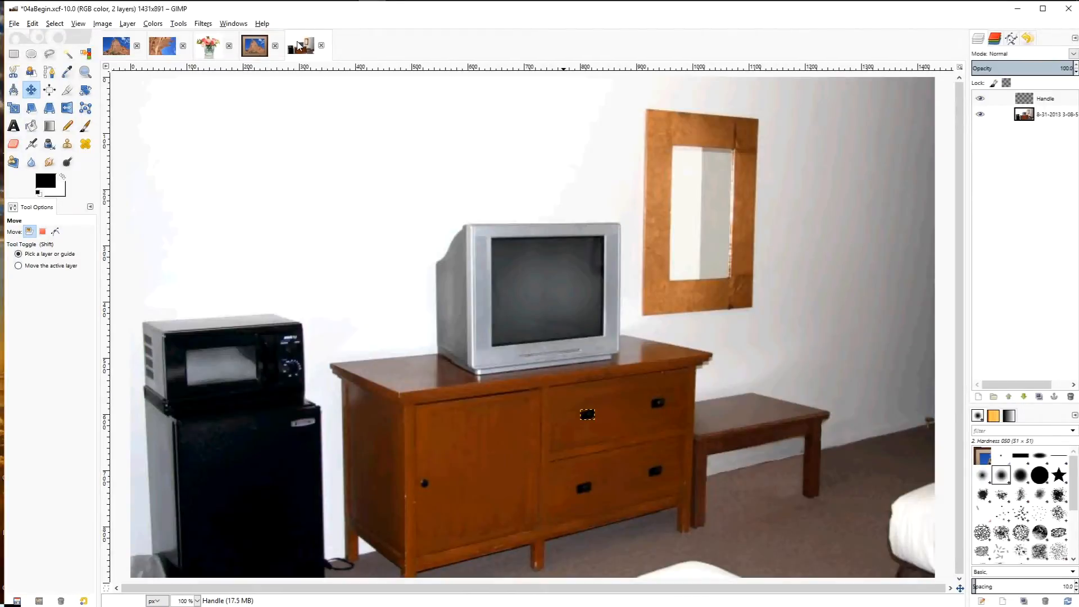
pyautogui.rightClick(302, 125)
pyautogui.moveTo(377, 147)
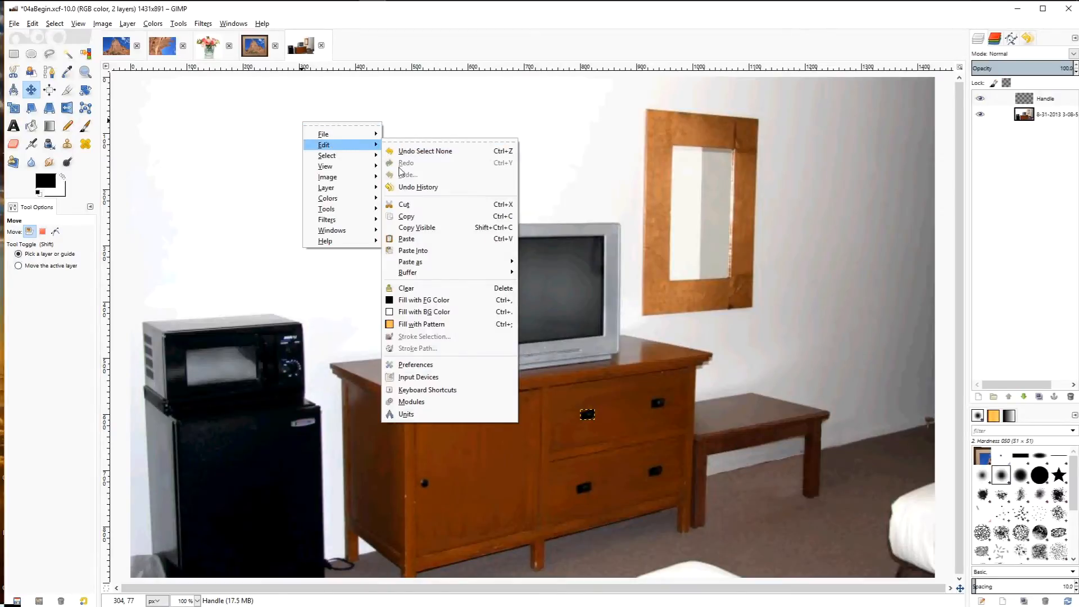
pyautogui.moveTo(466, 264)
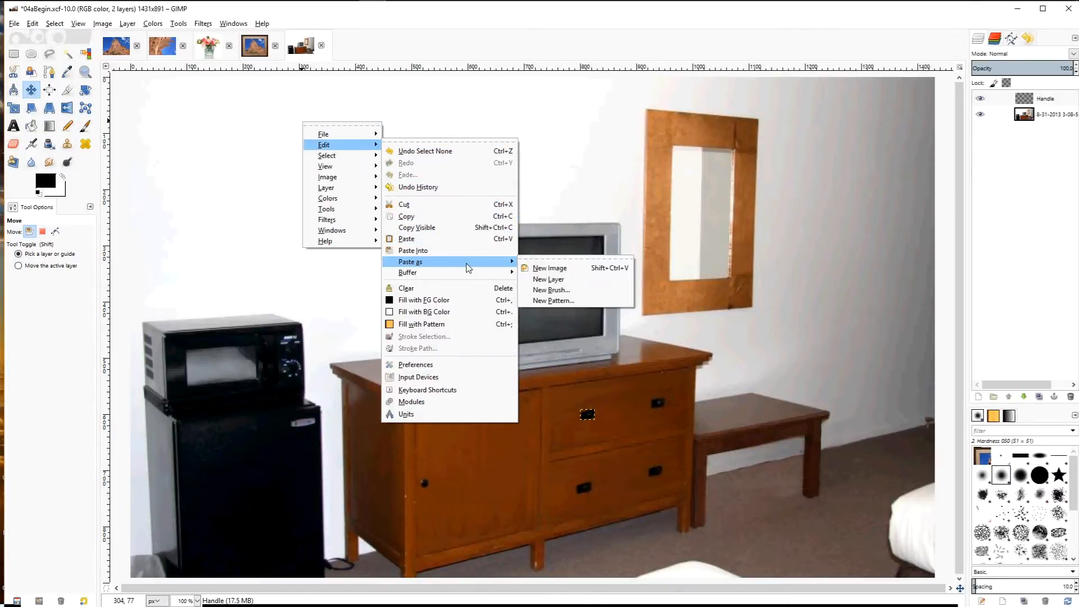
pyautogui.click(545, 279)
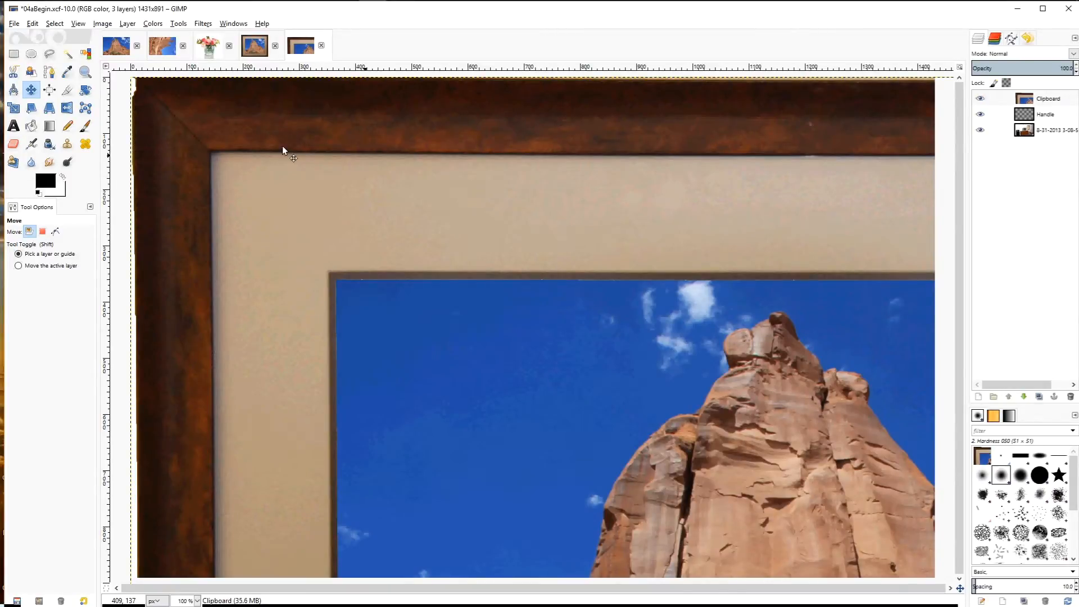
# - Scale the pasted framed-picture layer proportionally to a width of 1500 px
pyautogui.click(128, 24)
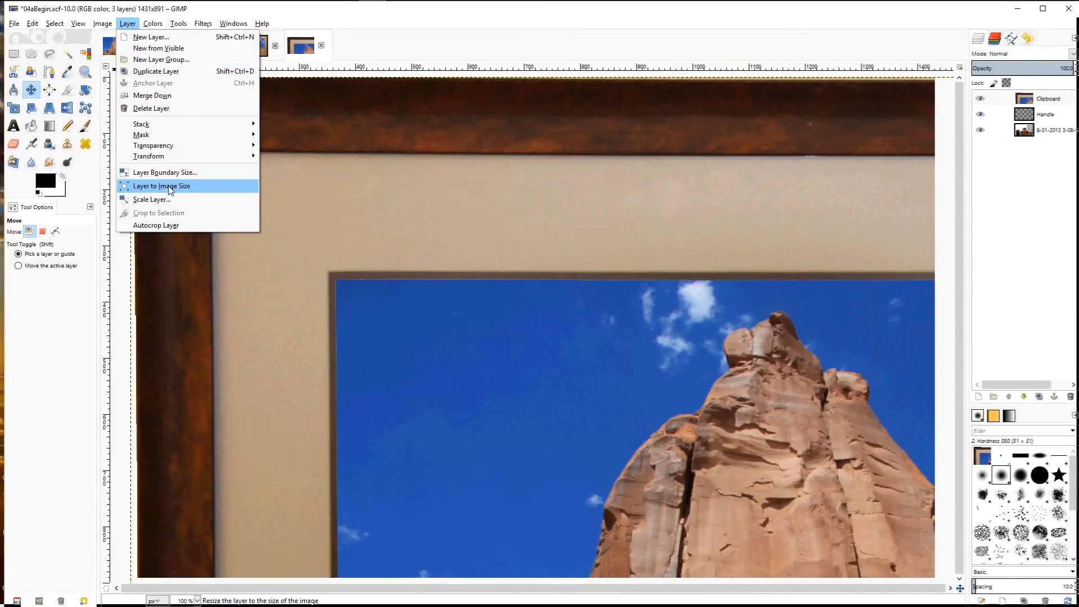
pyautogui.click(177, 203)
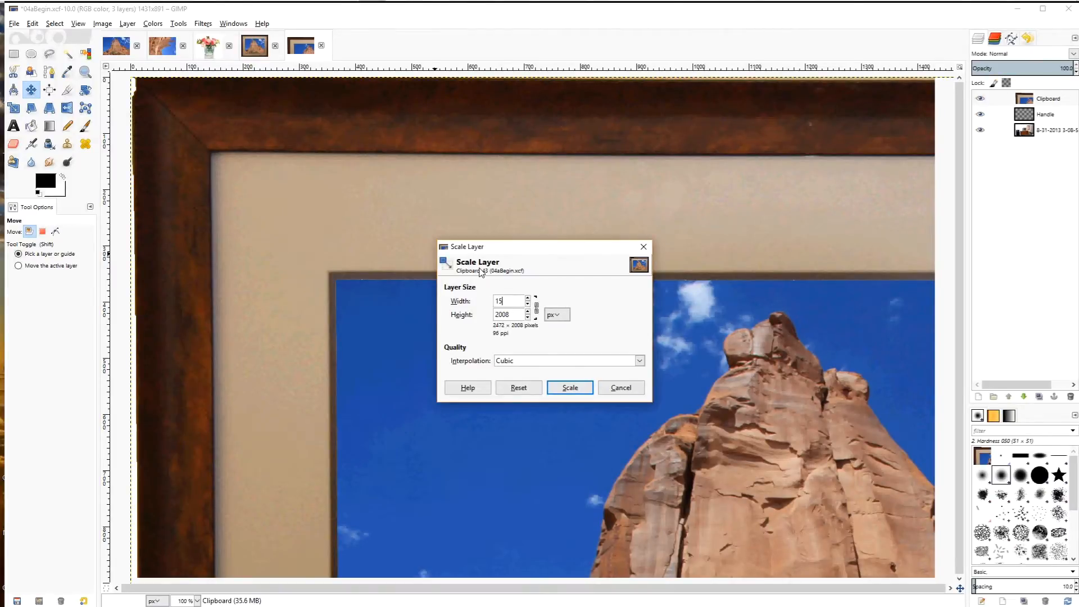
pyautogui.click(568, 387)
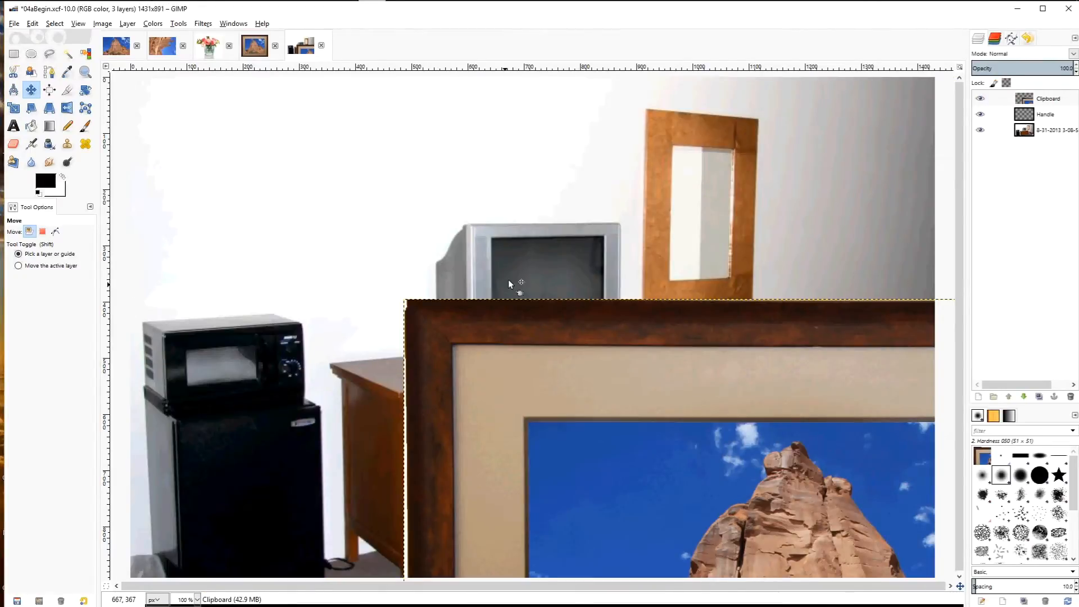
# - Scale the framed-picture layer proportionally to about 500 px wide and move it onto the wall beside the television
pyautogui.click(196, 600)
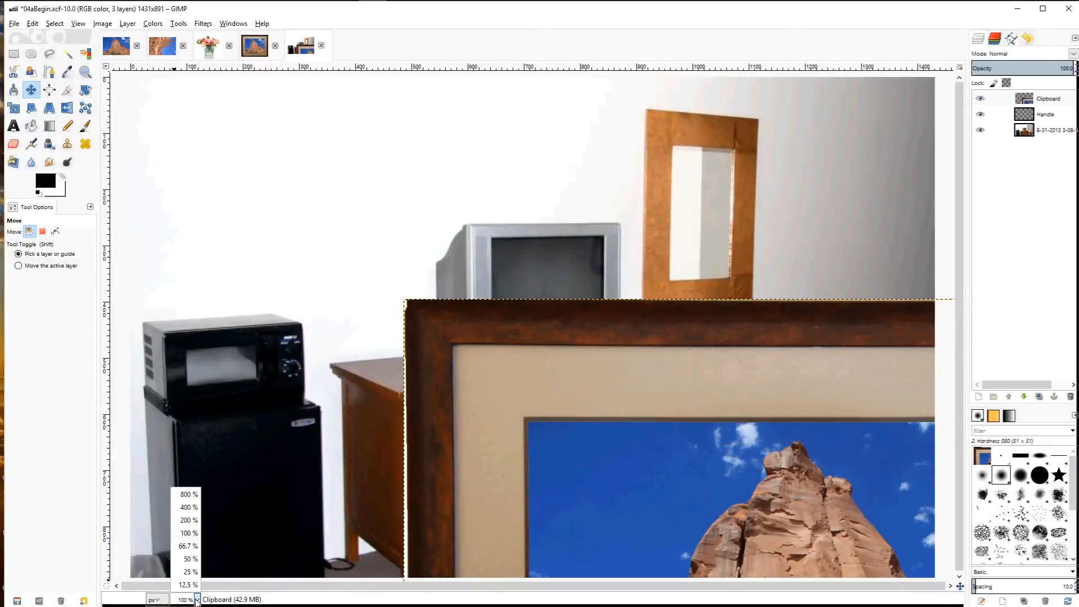
pyautogui.click(190, 559)
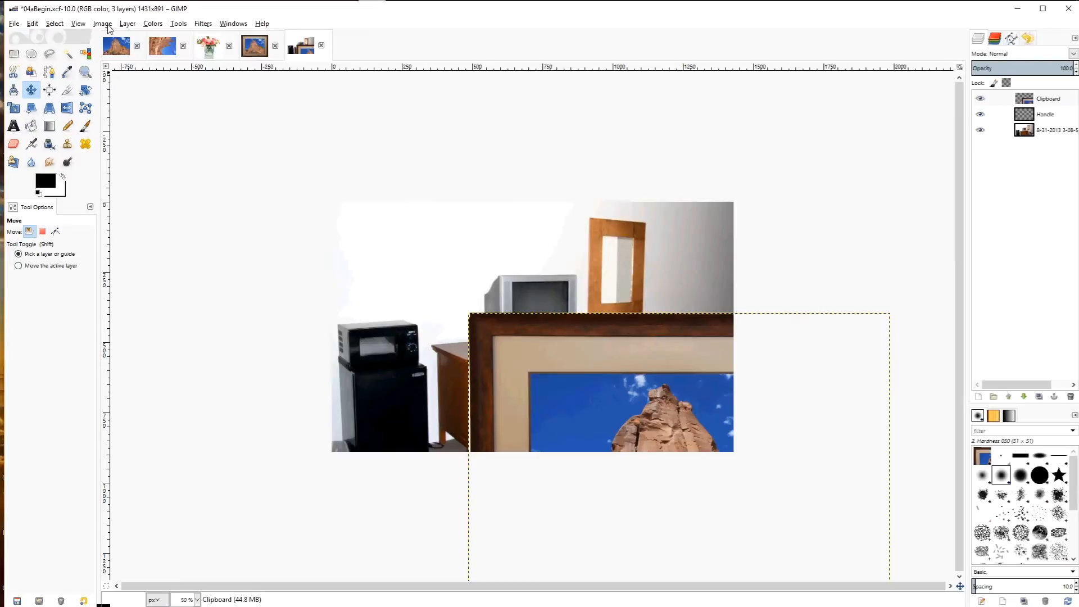
pyautogui.click(126, 25)
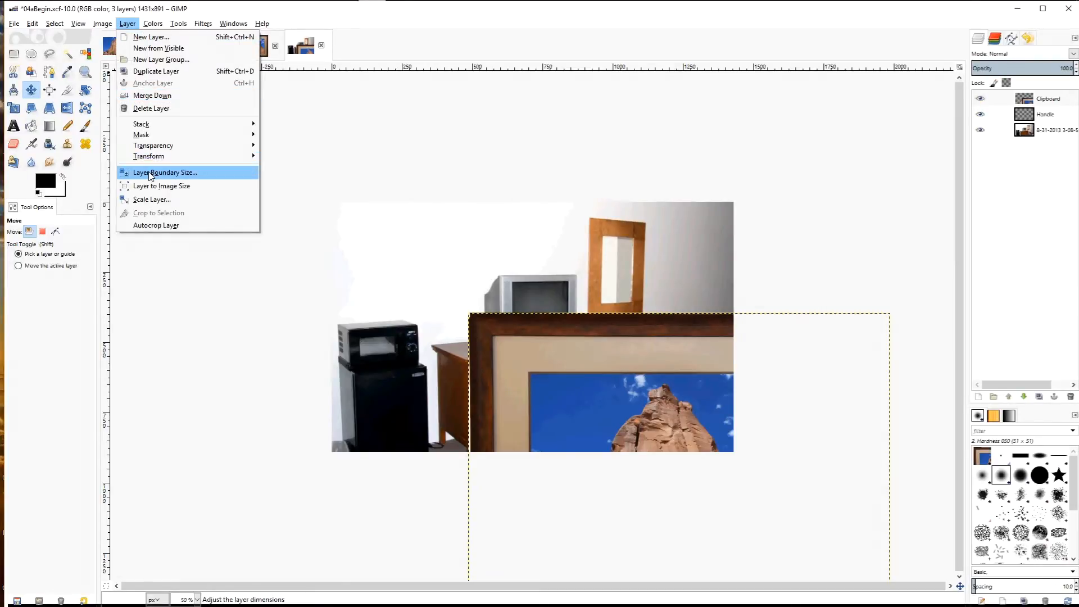
pyautogui.click(156, 200)
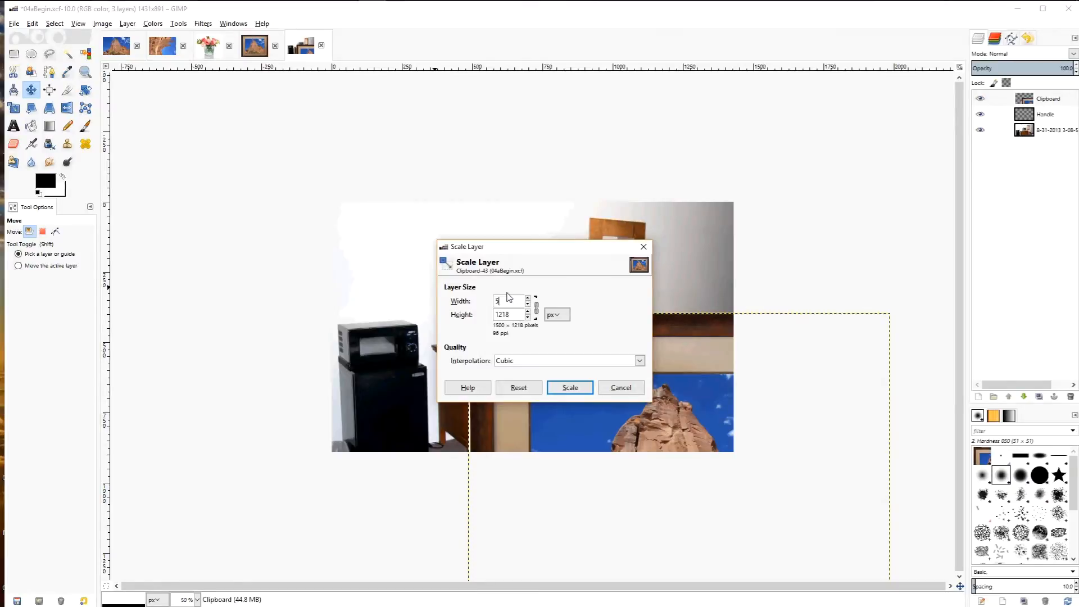
pyautogui.click(566, 388)
pyautogui.moveTo(656, 434); pyautogui.dragTo(398, 231)
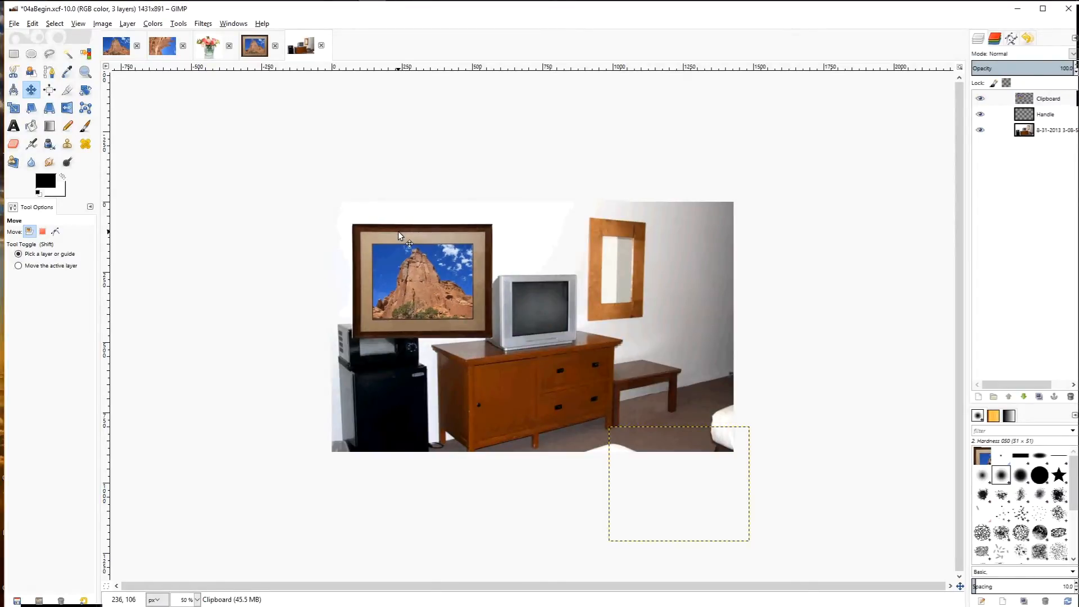
# - Scale the framed-picture layer proportionally to 300 × 244 px and move it onto the wall above the microwave
pyautogui.click(128, 24)
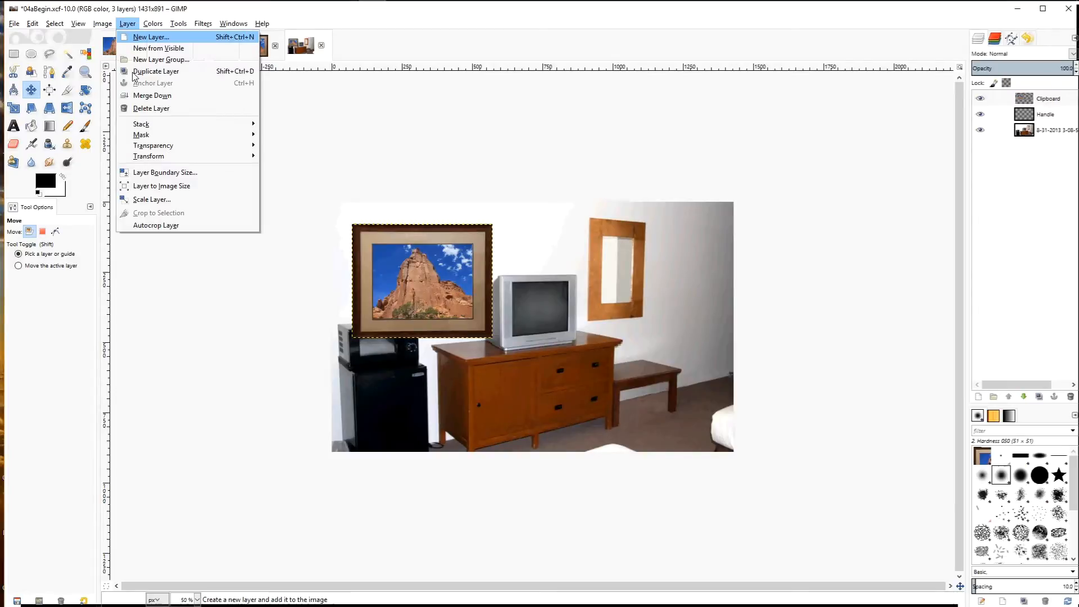
pyautogui.click(150, 200)
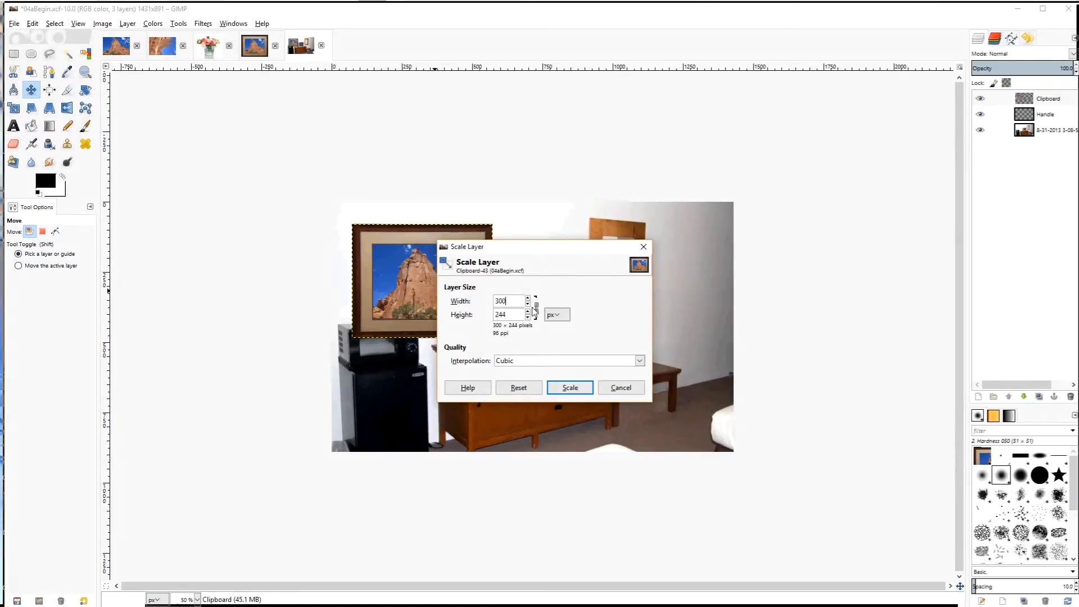
pyautogui.click(578, 386)
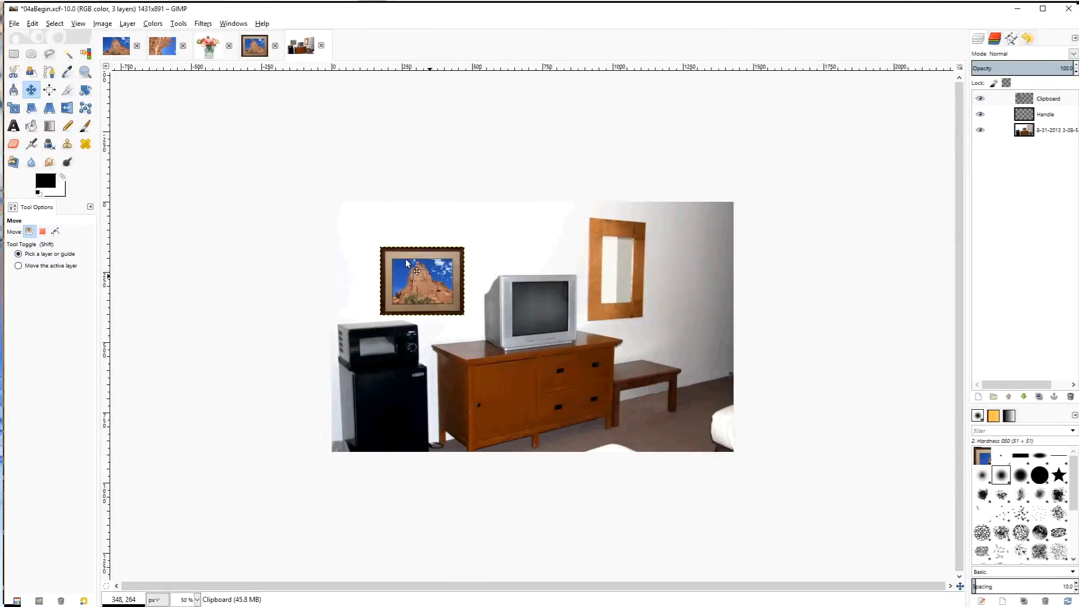
pyautogui.moveTo(416, 282); pyautogui.dragTo(379, 266)
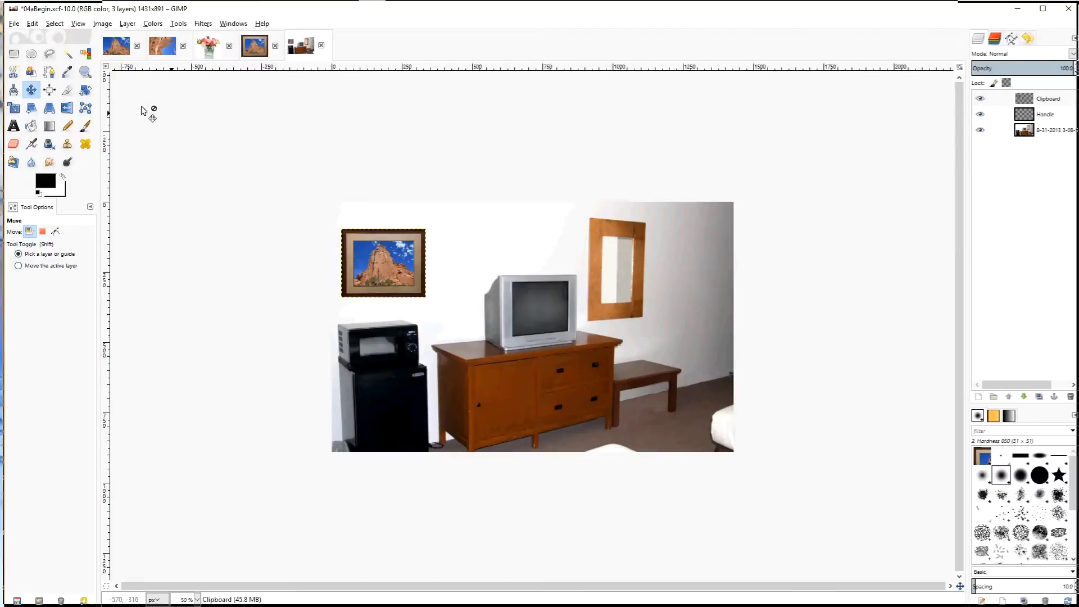
# - Choose the Perspective tool and rename the framed-picture layer Pic1
pyautogui.click(50, 113)
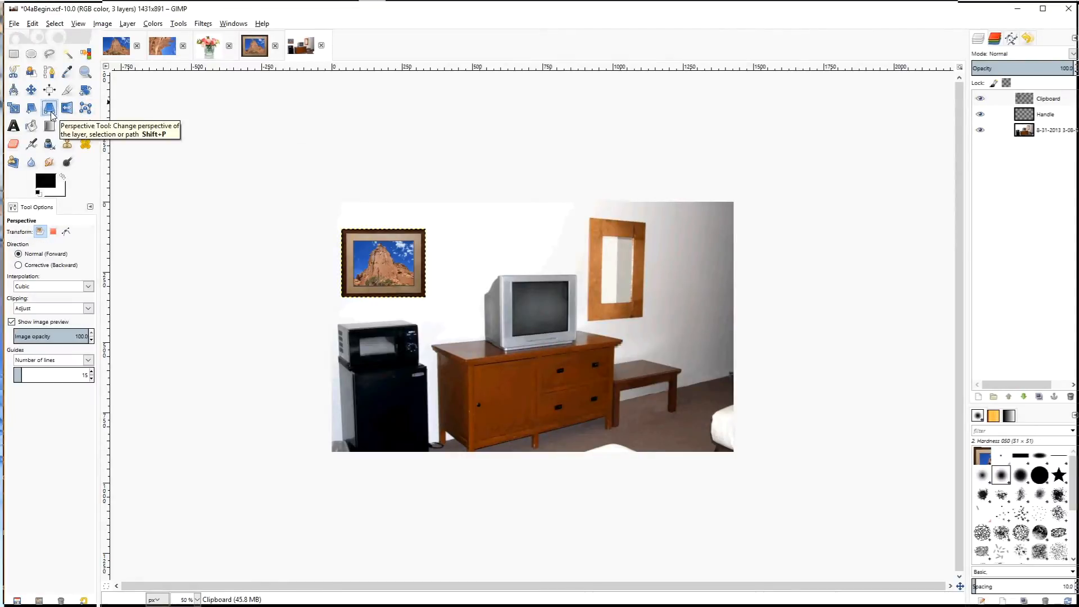
pyautogui.doubleClick(1053, 100)
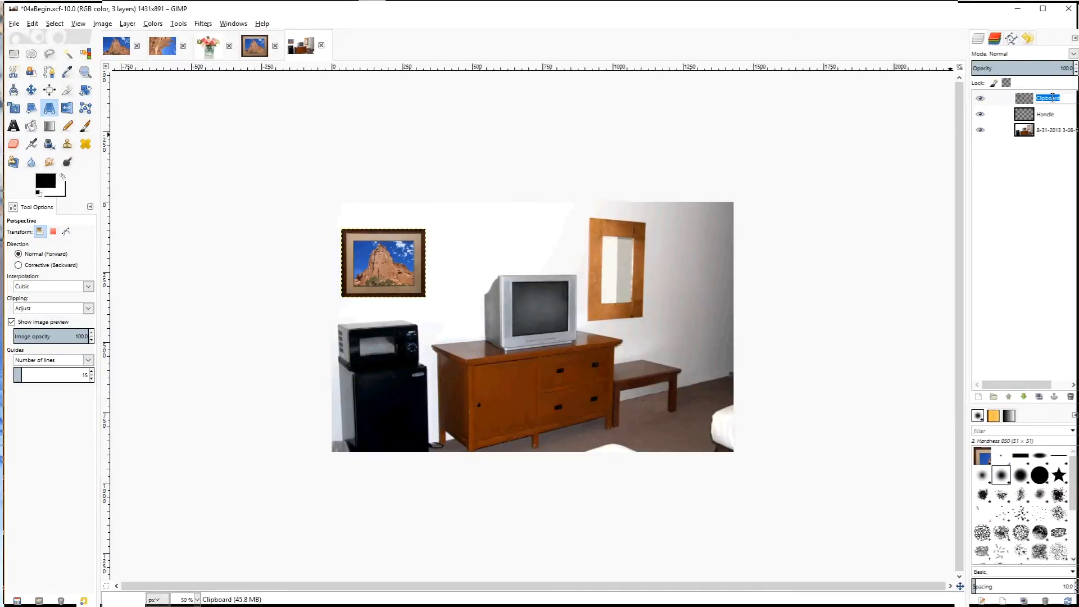
pyautogui.write('Pic1')
pyautogui.press('Return')
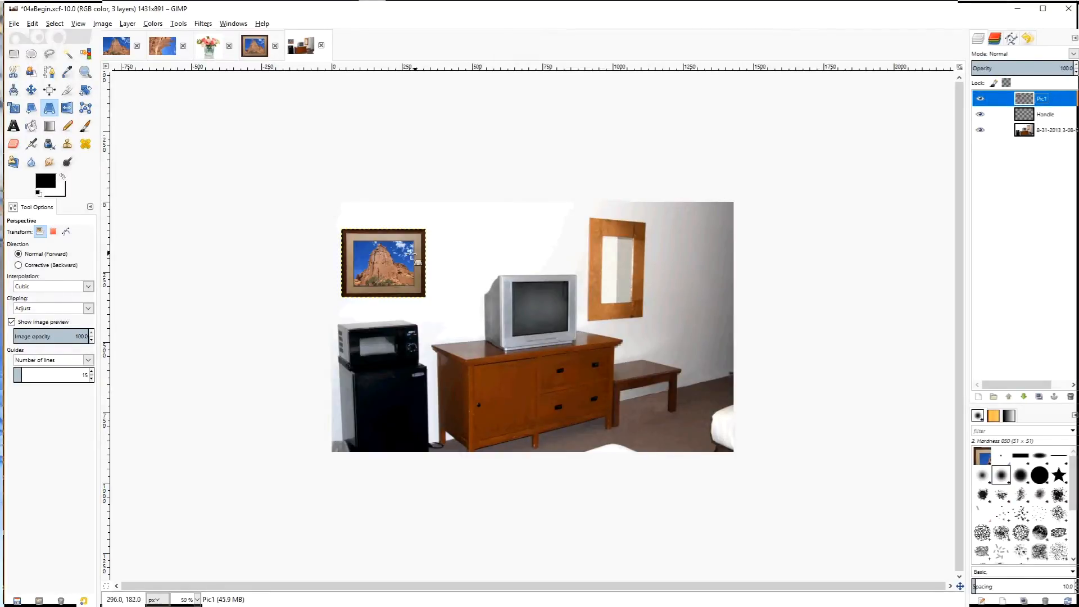
# - Apply a perspective transform to Pic1, lowering its upper-right corner and raising its lower-right corner slightly to follow the wall
pyautogui.click(397, 260)
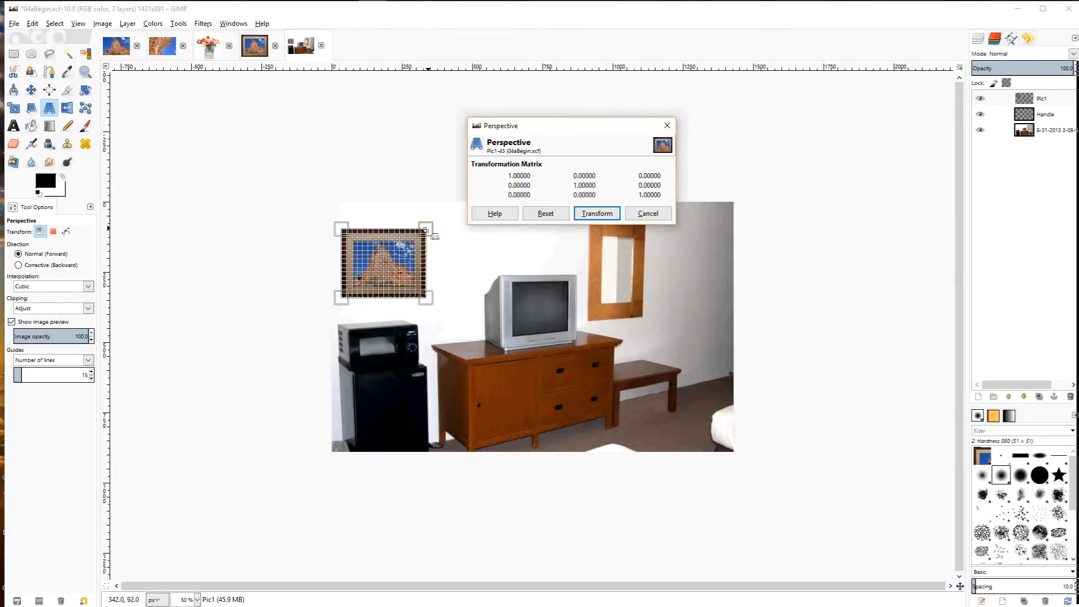
pyautogui.moveTo(426, 230); pyautogui.dragTo(426, 233)
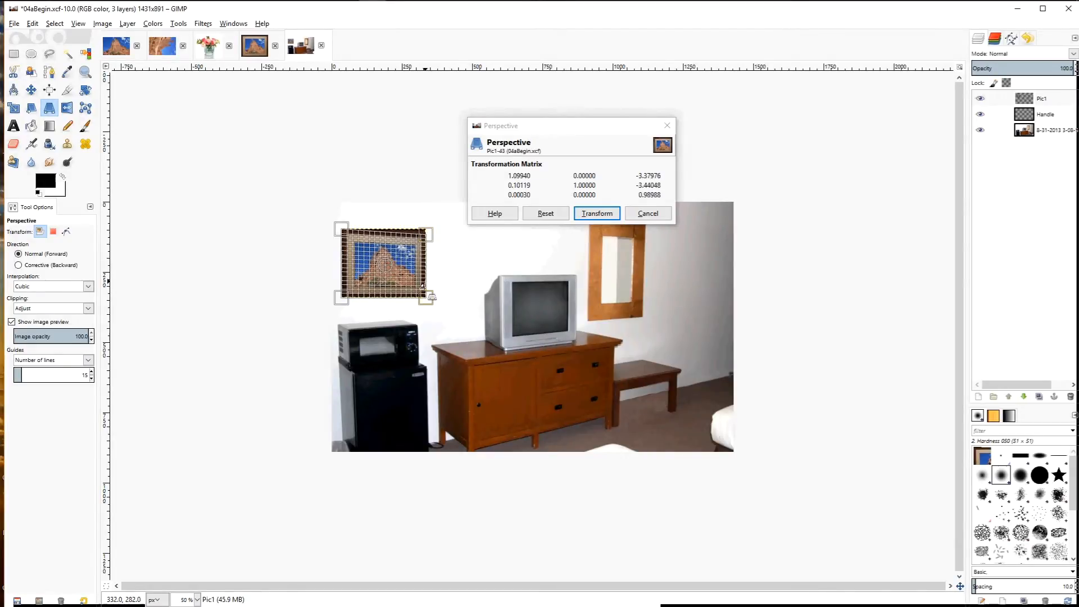
pyautogui.moveTo(426, 296); pyautogui.dragTo(426, 290)
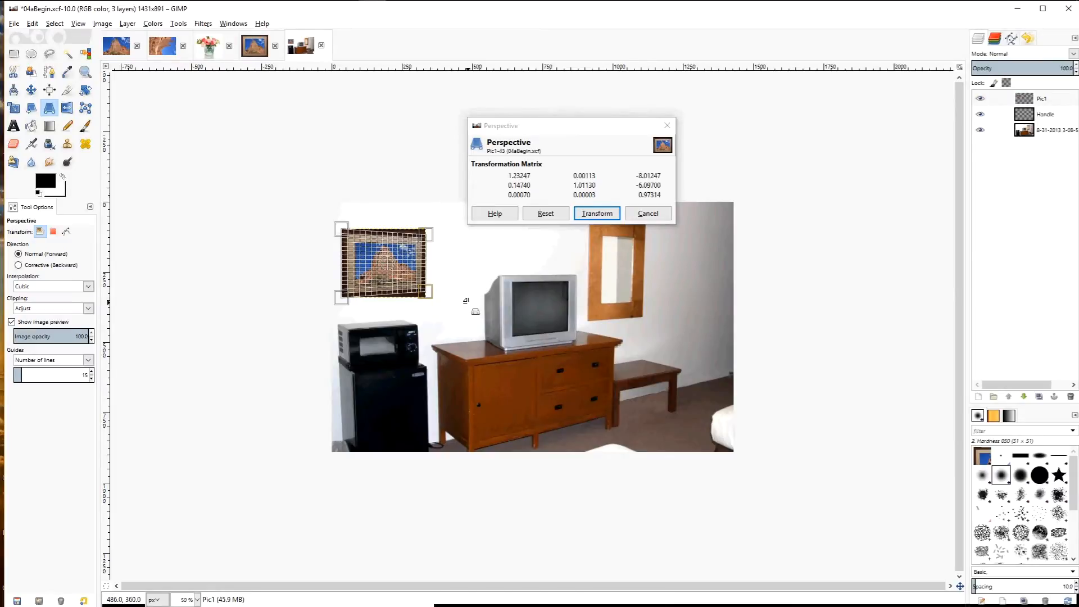
pyautogui.click(597, 213)
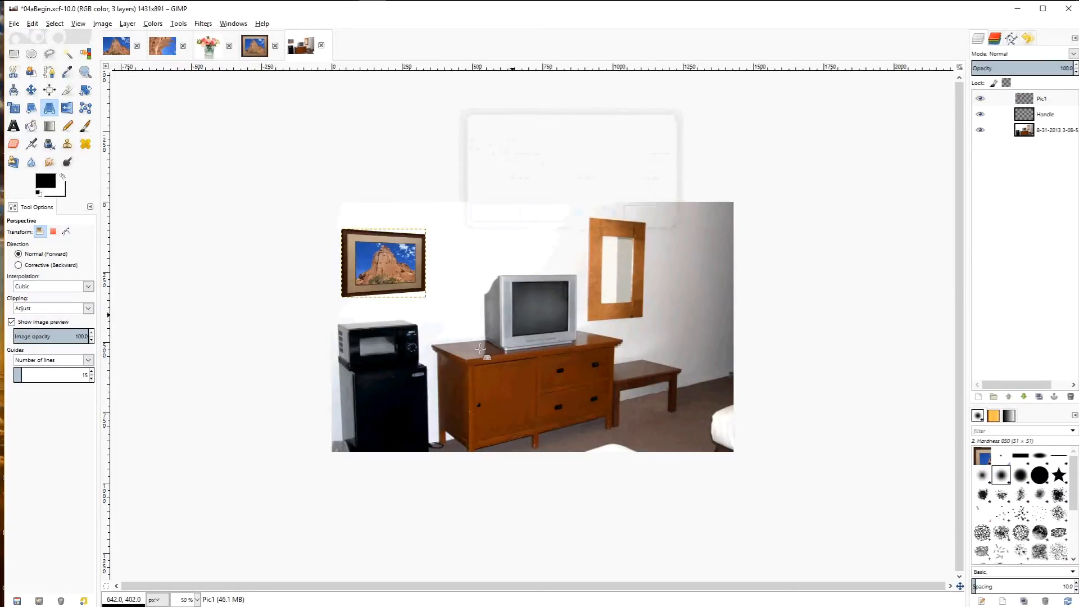
# - Soften Pic1's perspective with a second transform that moves its lower-right corner slightly down and its upper-right corner slightly up
pyautogui.click(198, 600)
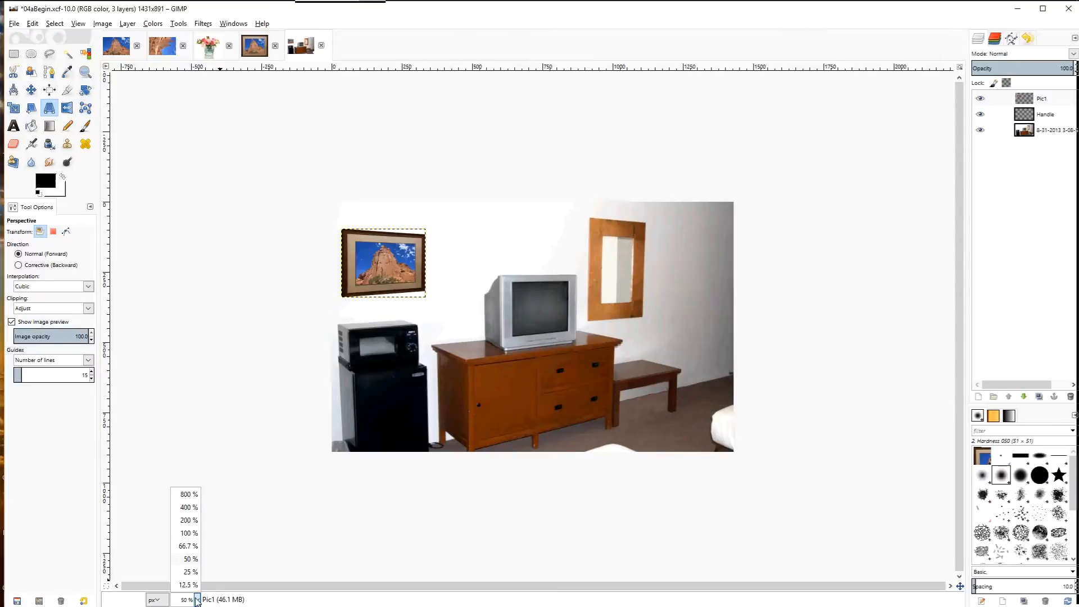
pyautogui.click(189, 533)
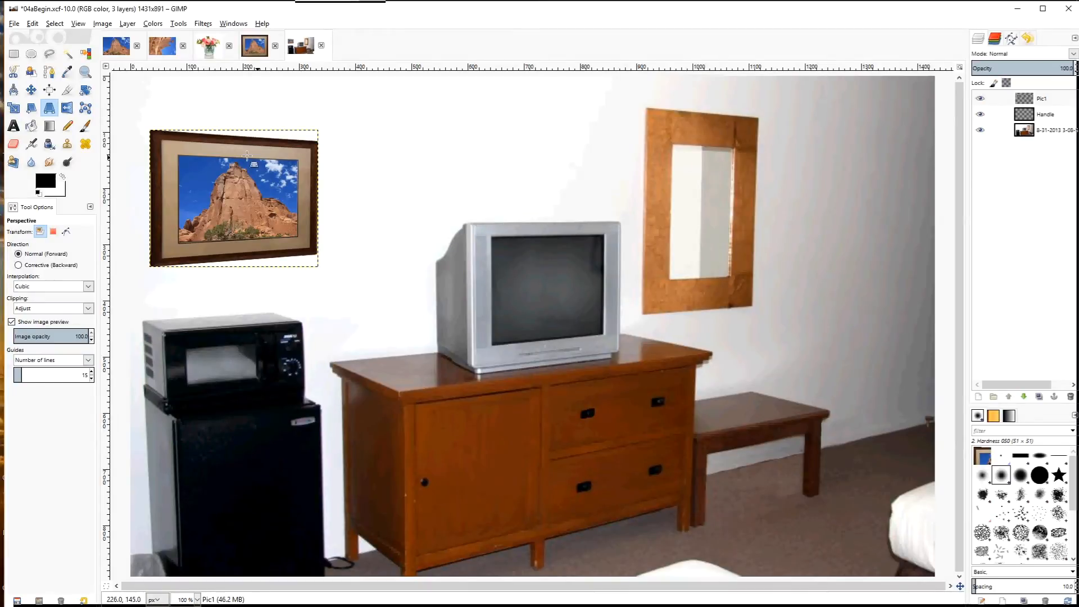
pyautogui.click(291, 273)
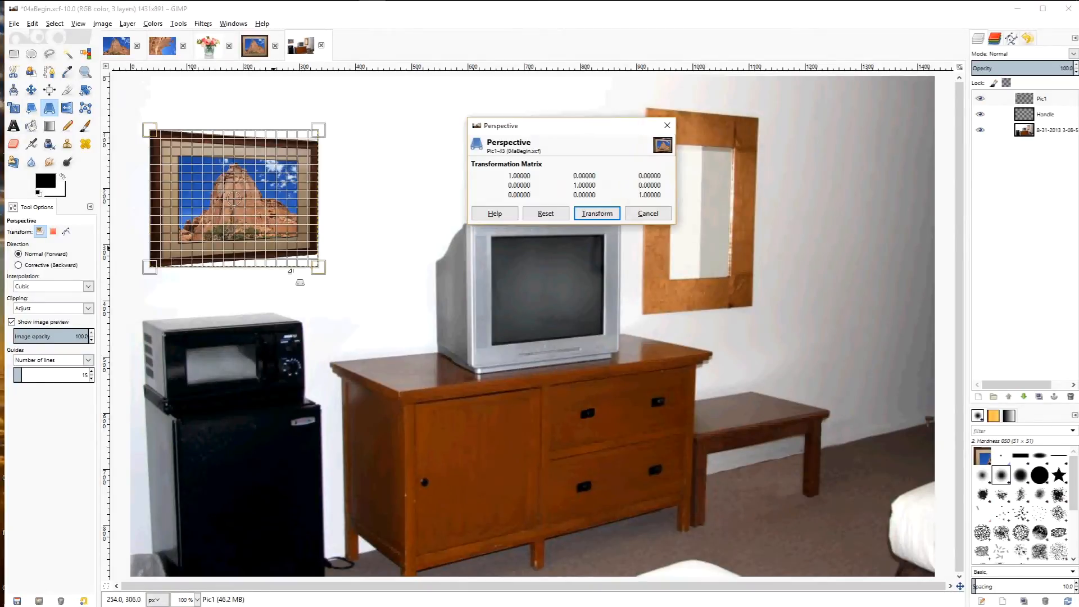
pyautogui.moveTo(316, 265); pyautogui.dragTo(316, 273)
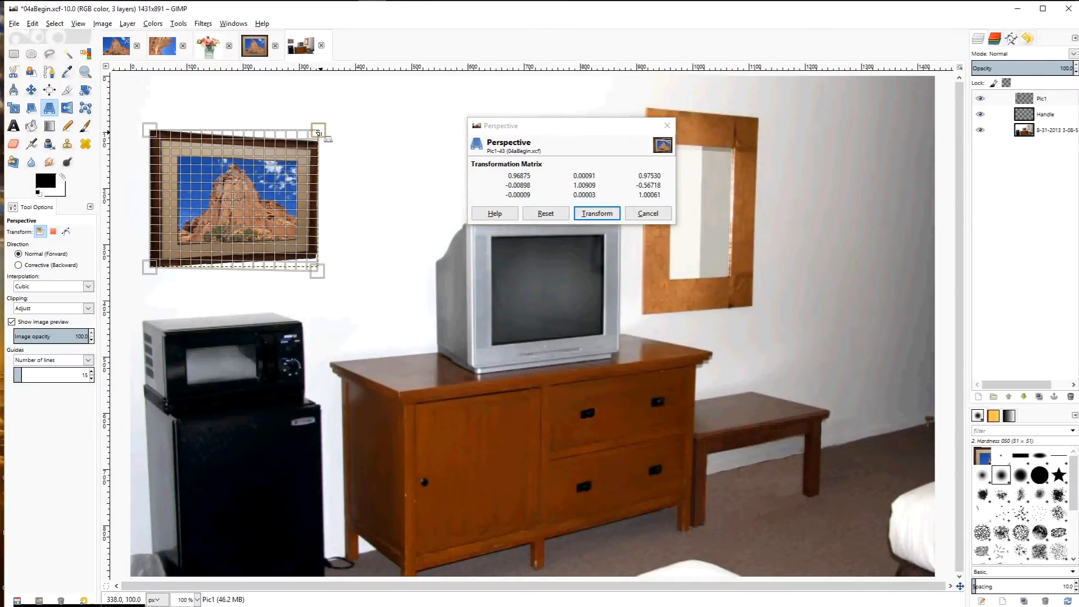
pyautogui.moveTo(325, 131); pyautogui.dragTo(318, 131)
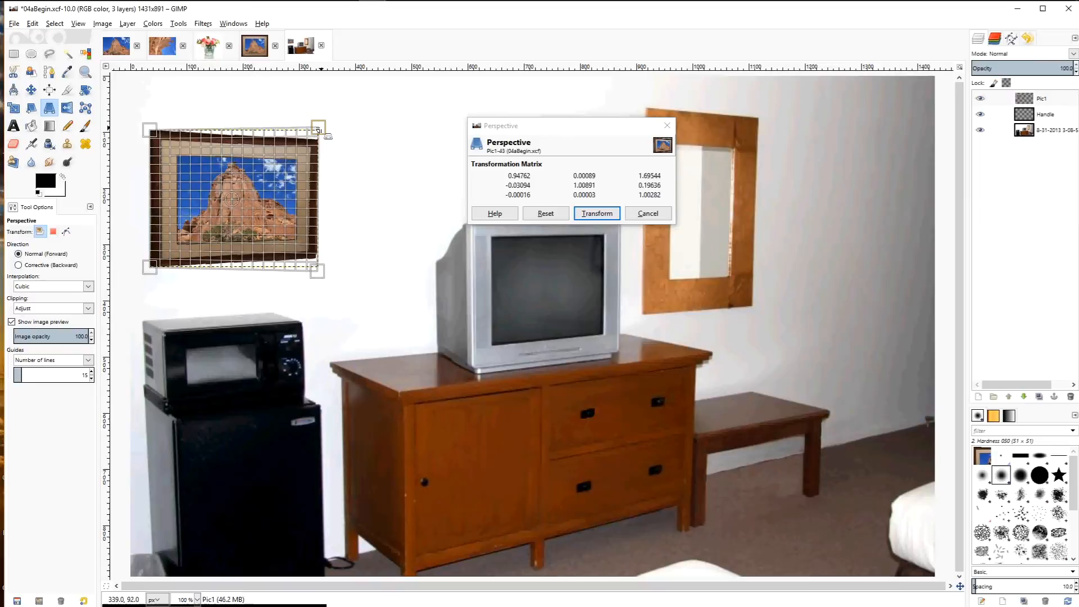
pyautogui.click(598, 214)
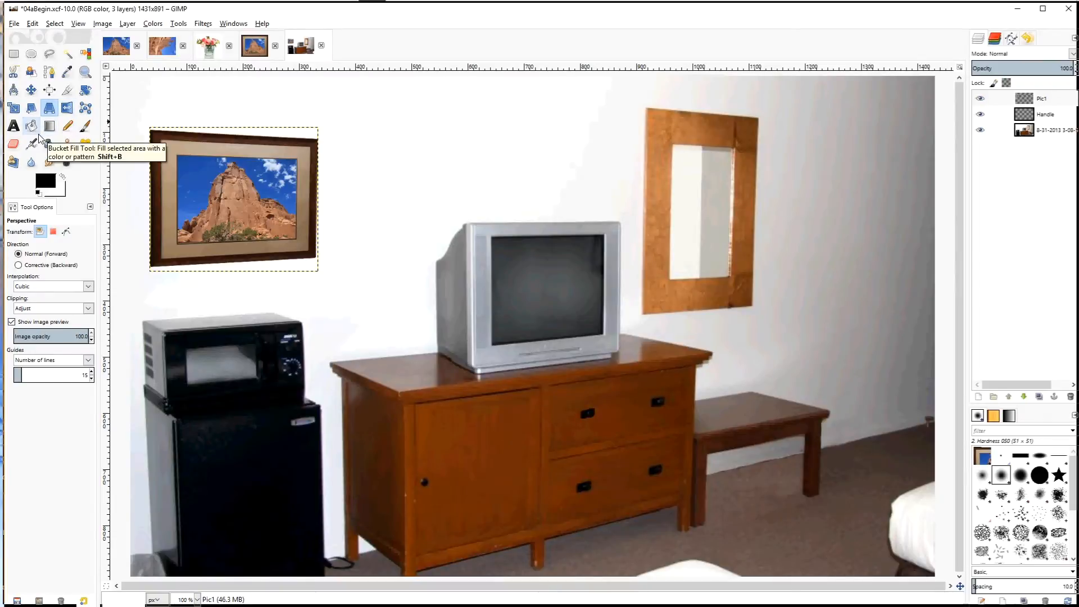
# - Activate the room photo layer and use Fuzzy Select to select the brighter left half of the wall mirror's glass
pyautogui.click(85, 71)
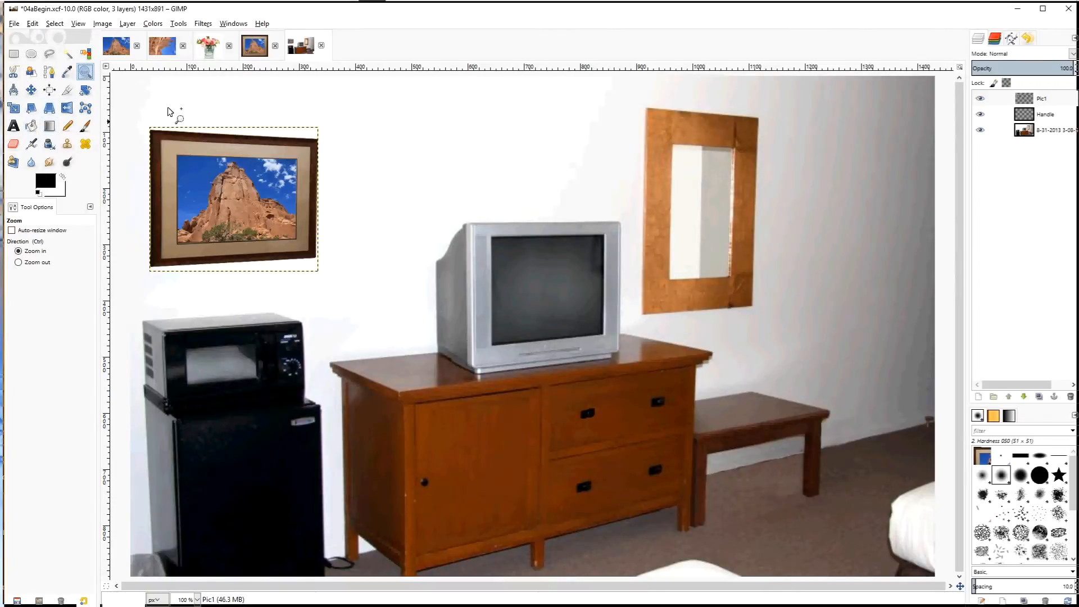
pyautogui.click(706, 198)
pyautogui.click(706, 197)
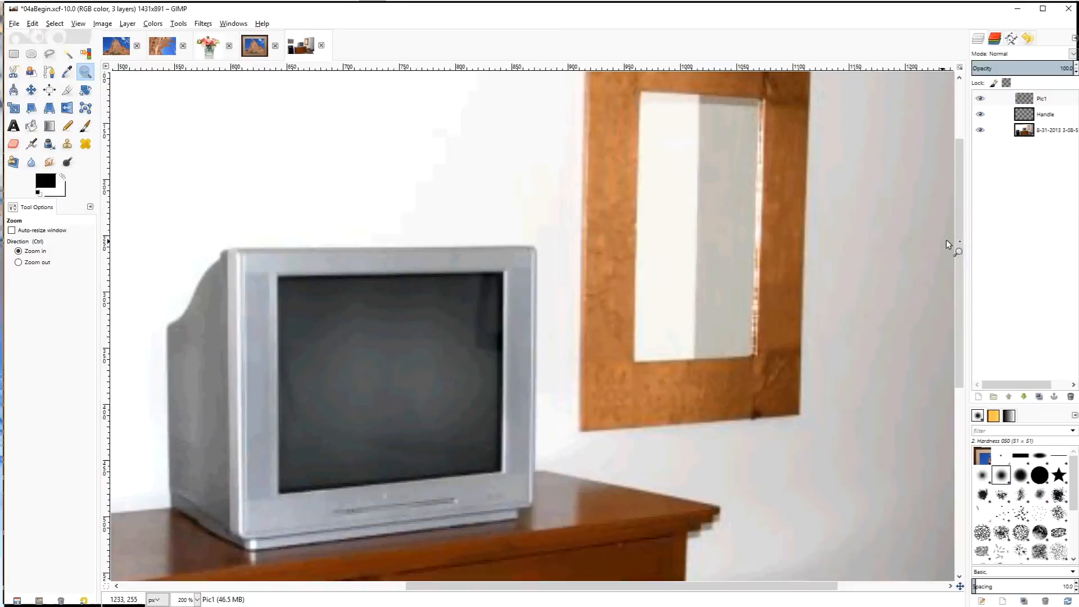
pyautogui.moveTo(961, 234); pyautogui.dragTo(951, 211)
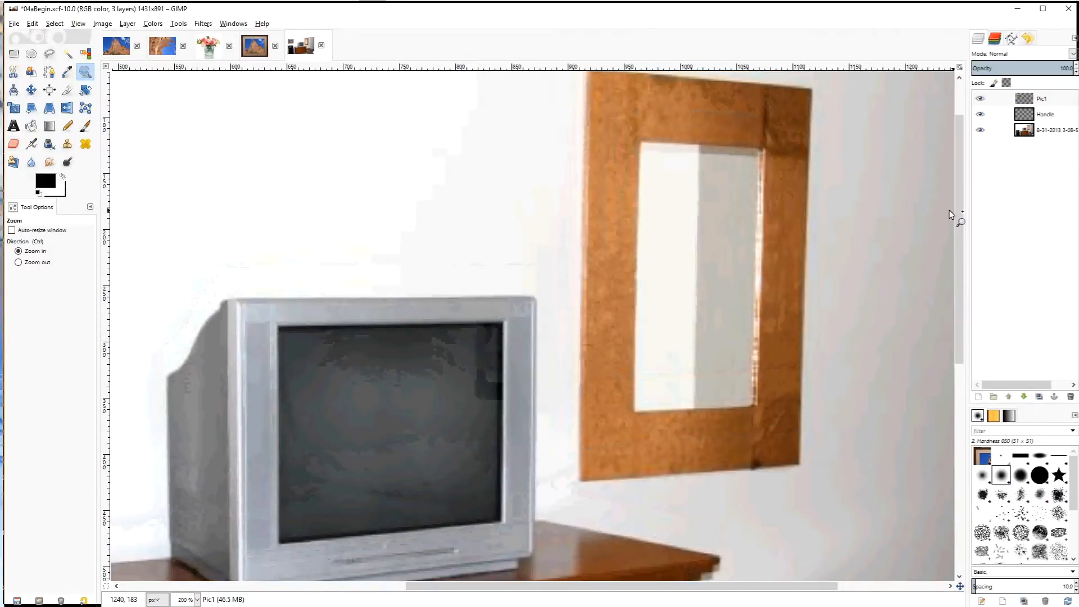
pyautogui.click(68, 55)
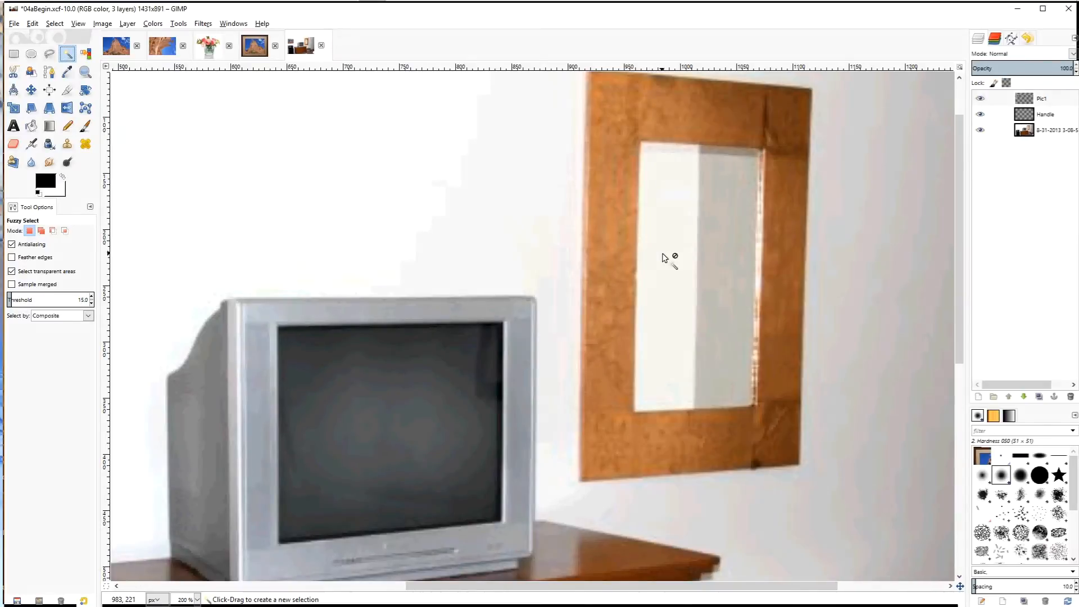
pyautogui.click(54, 24)
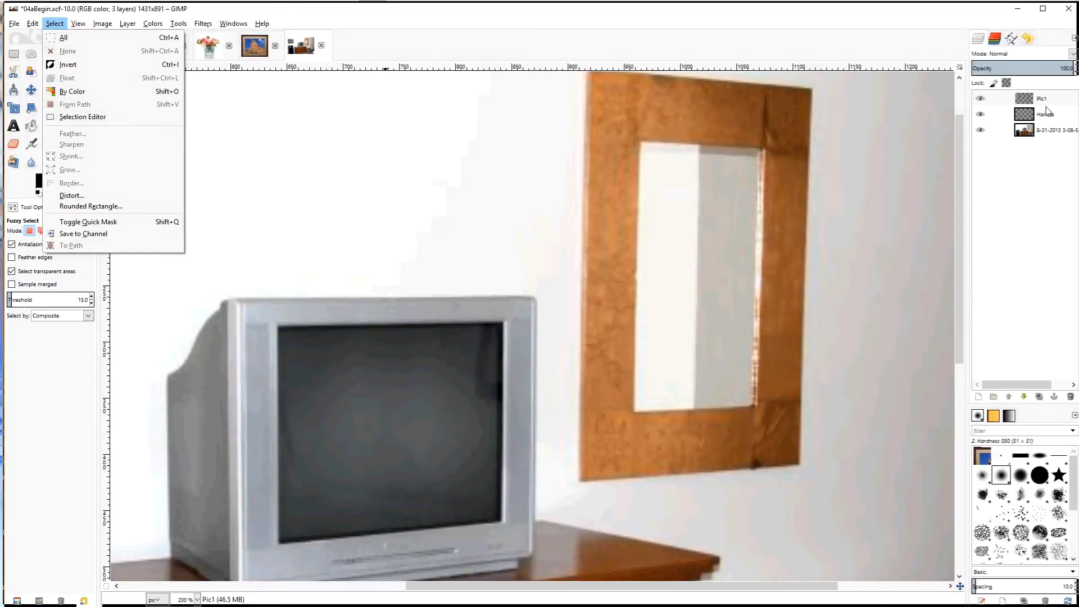
pyautogui.click(1056, 134)
pyautogui.click(1057, 134)
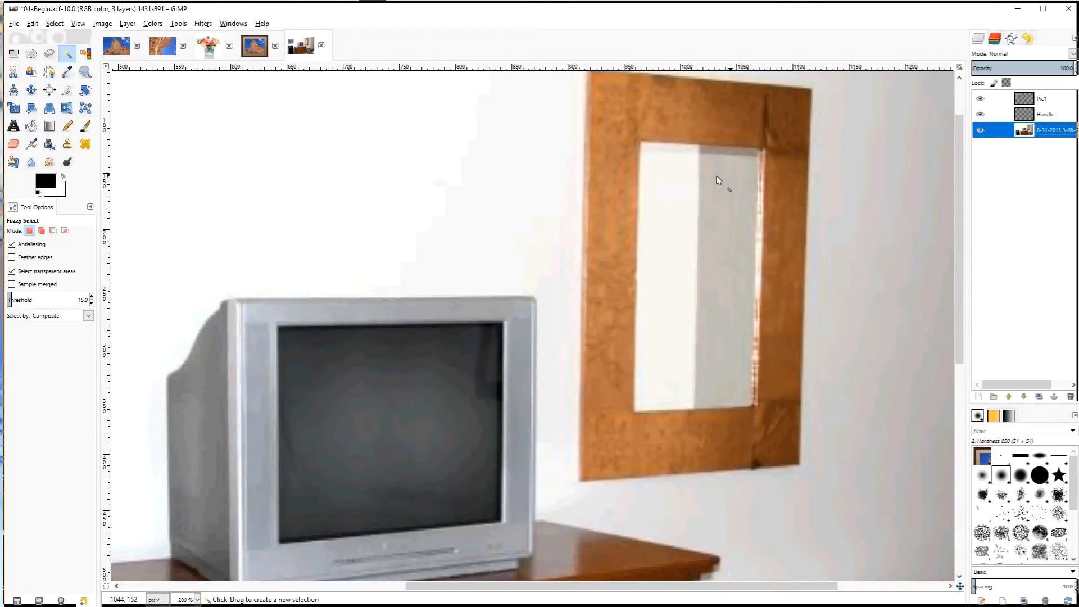
pyautogui.click(673, 190)
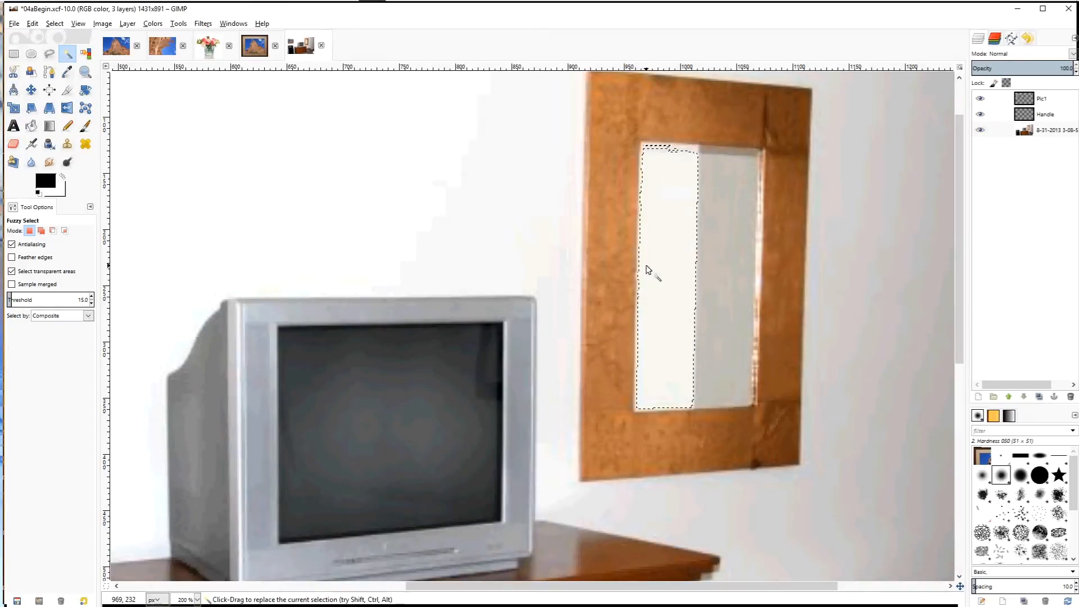
# - Add the mirror's darker half, upper strip, centre seam and right-hand edge to the Fuzzy Select selection
pyautogui.press('shift')
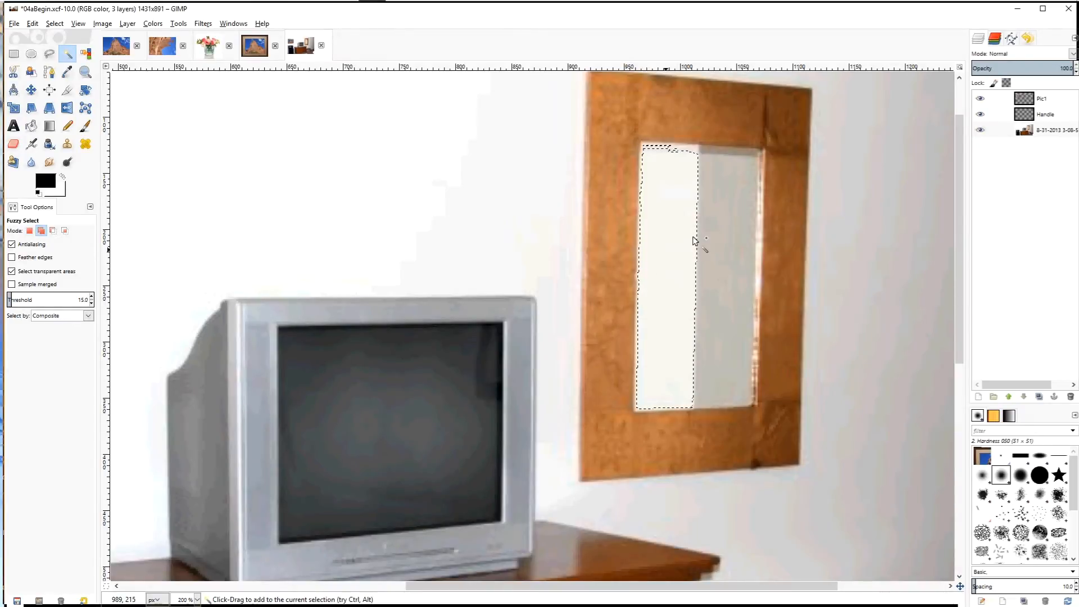
pyautogui.click(722, 233)
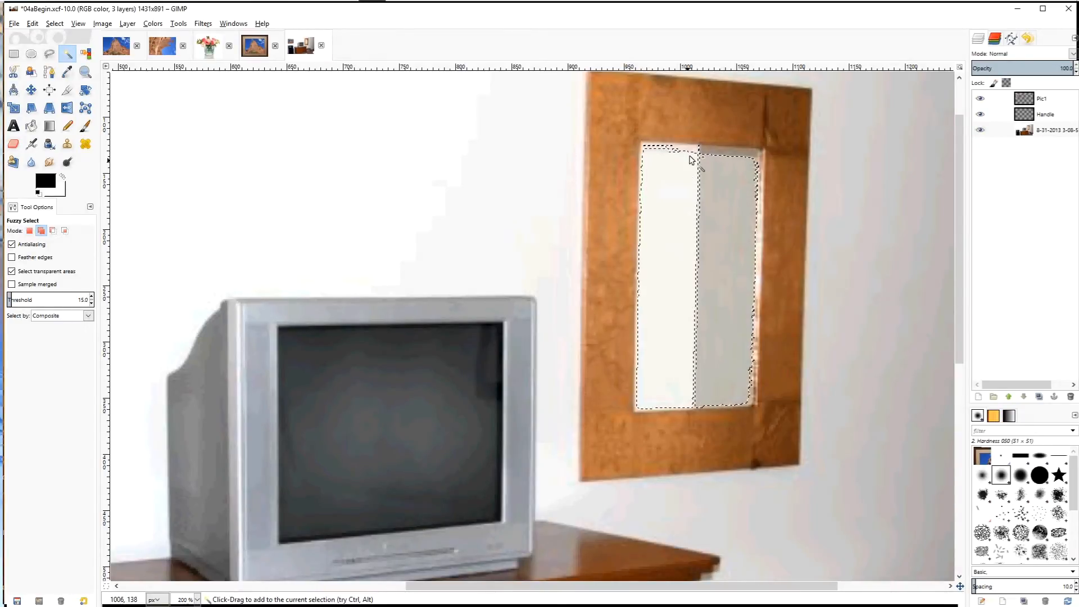
pyautogui.click(722, 158)
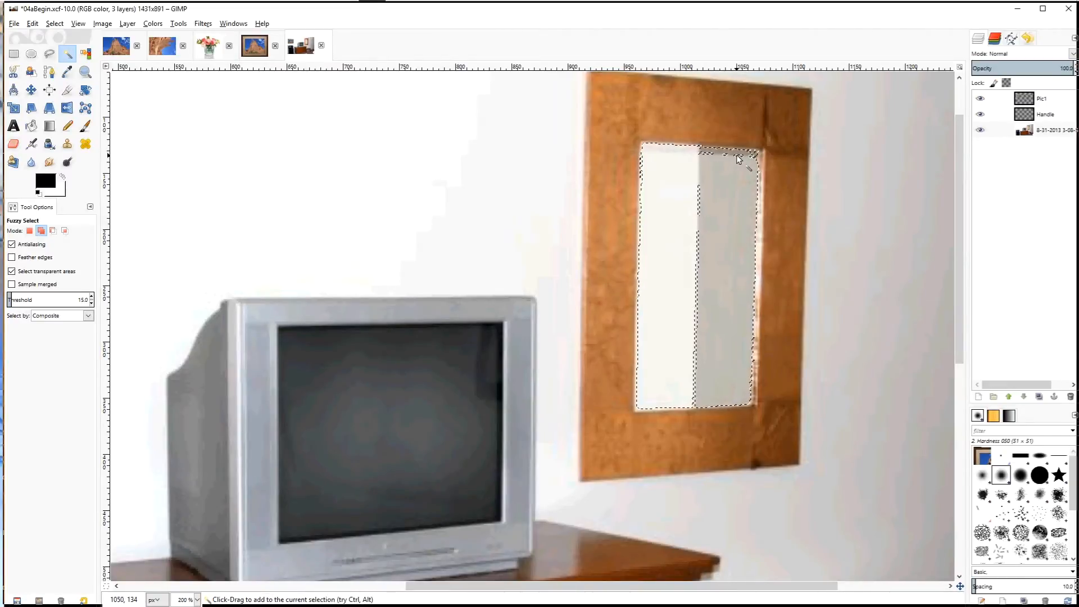
pyautogui.click(698, 195)
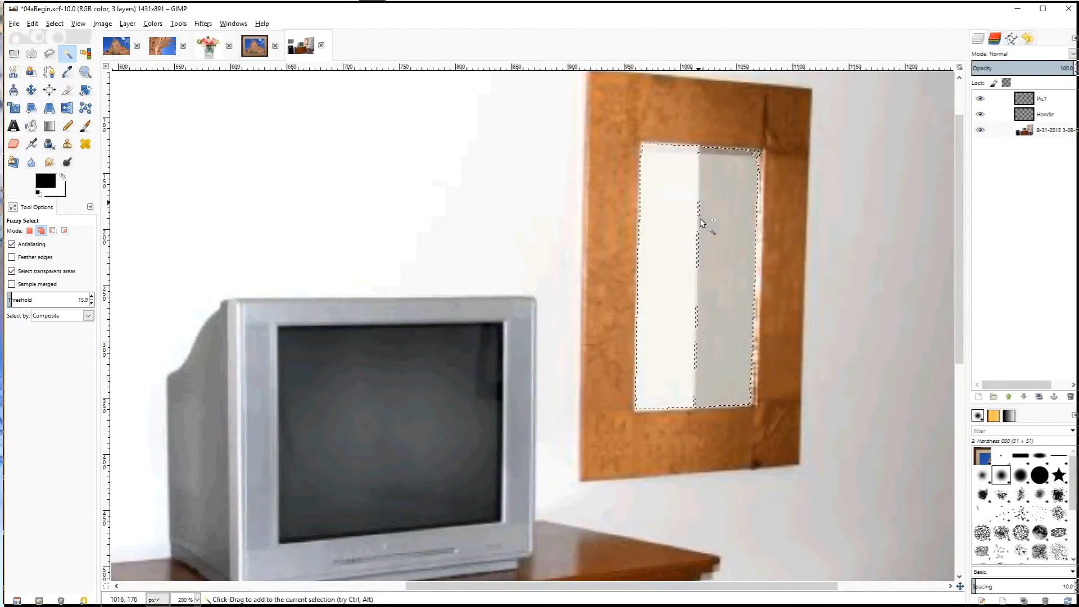
pyautogui.click(701, 212)
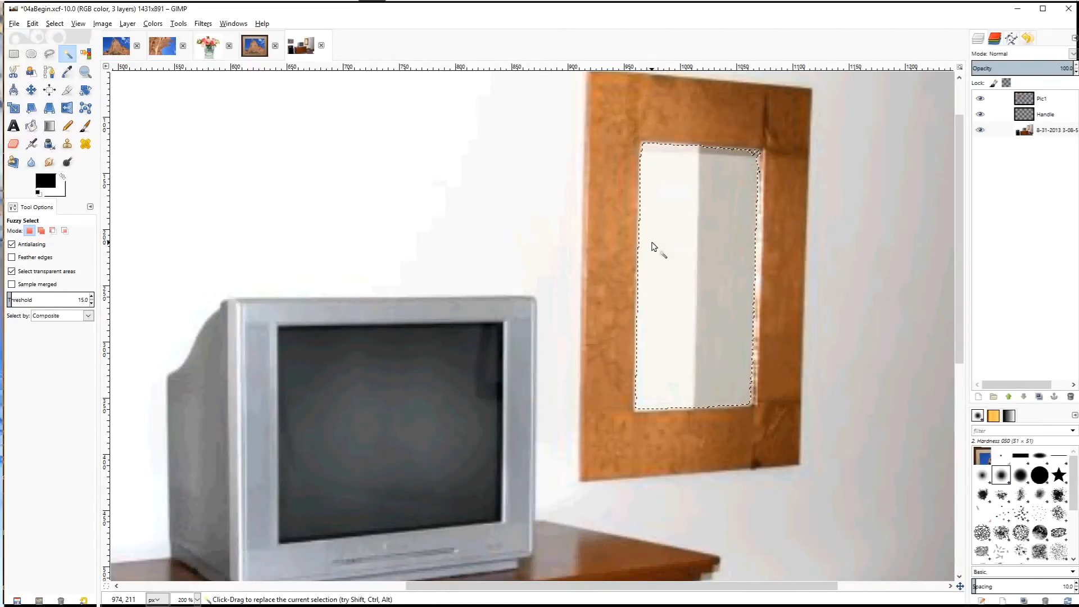
pyautogui.press('shift')
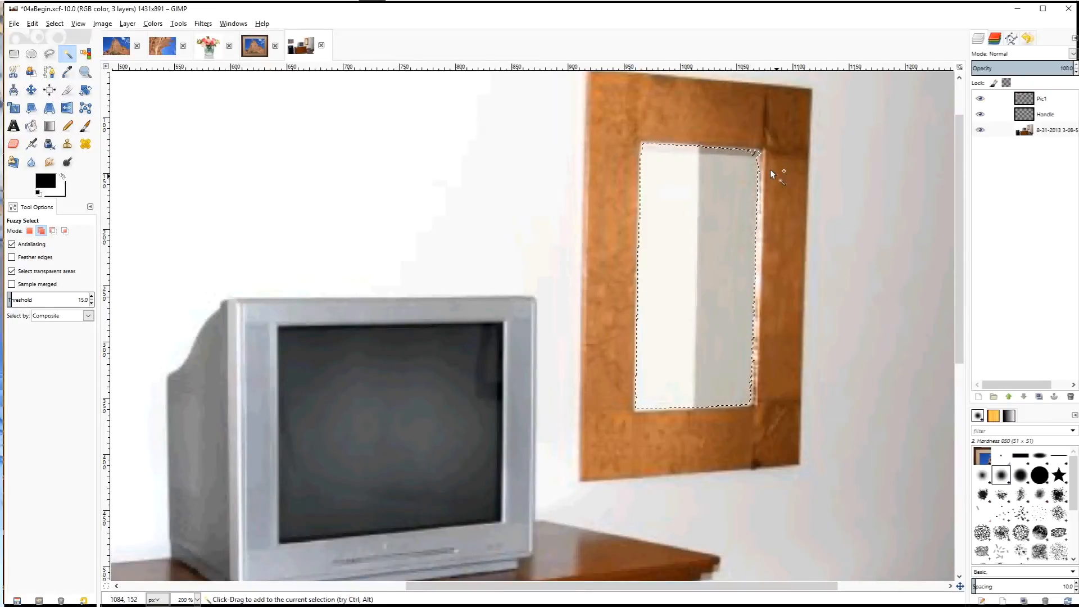
pyautogui.keyDown('shift'); pyautogui.click(761, 165); pyautogui.keyUp('shift')
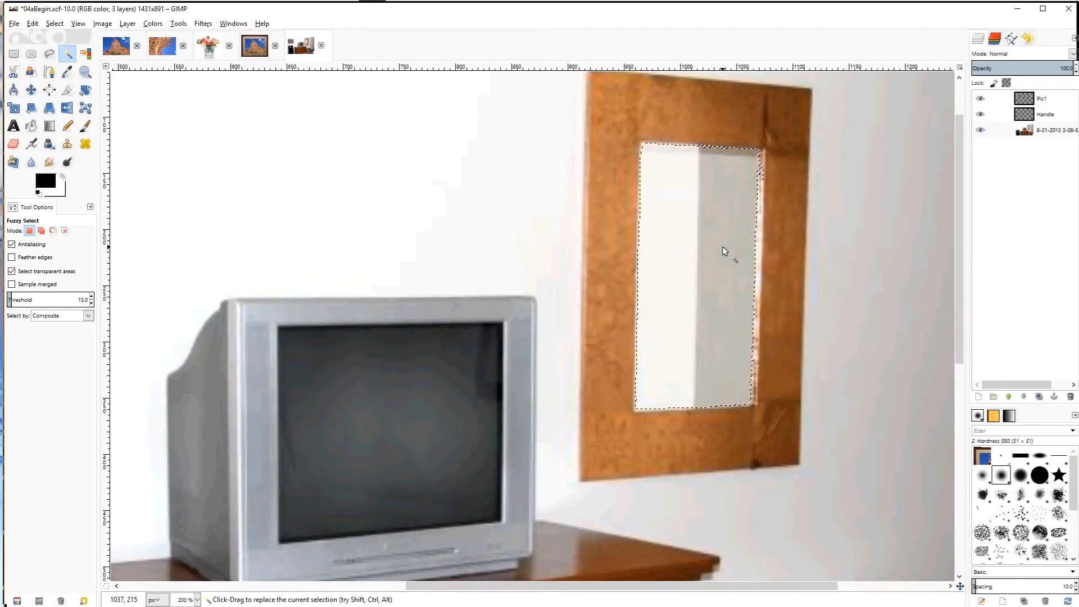
# - Clear the selected mirror glass to transparency and remove the selection
pyautogui.press('Delete')
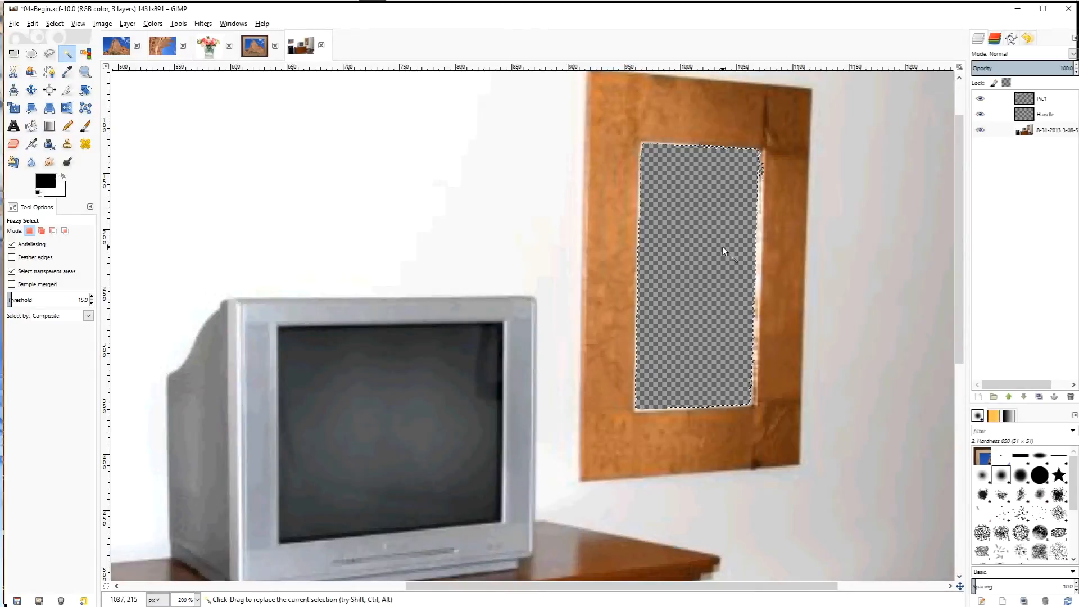
pyautogui.click(54, 23)
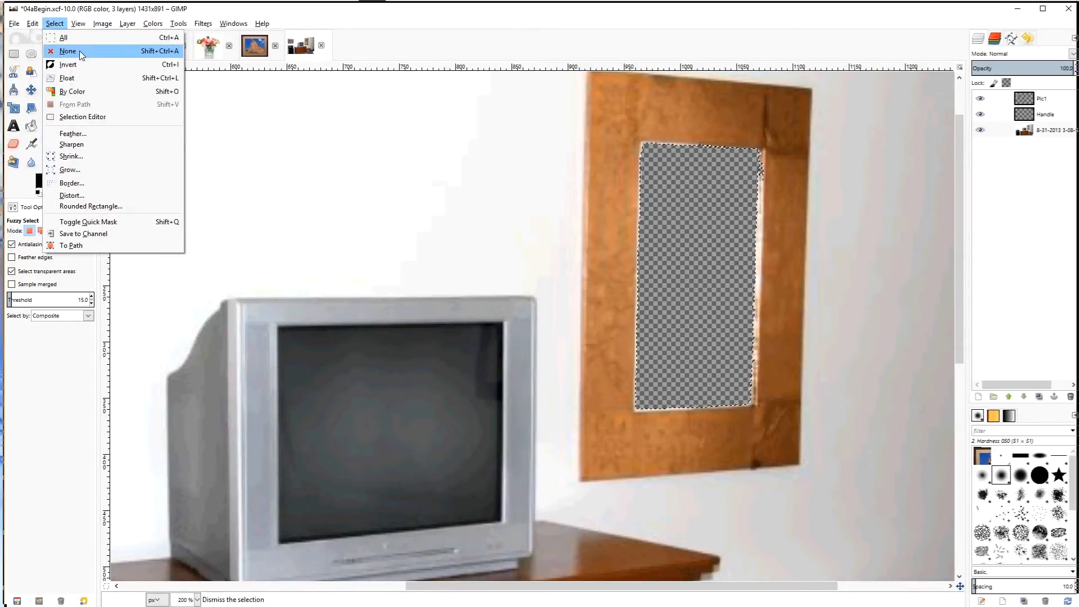
pyautogui.click(79, 50)
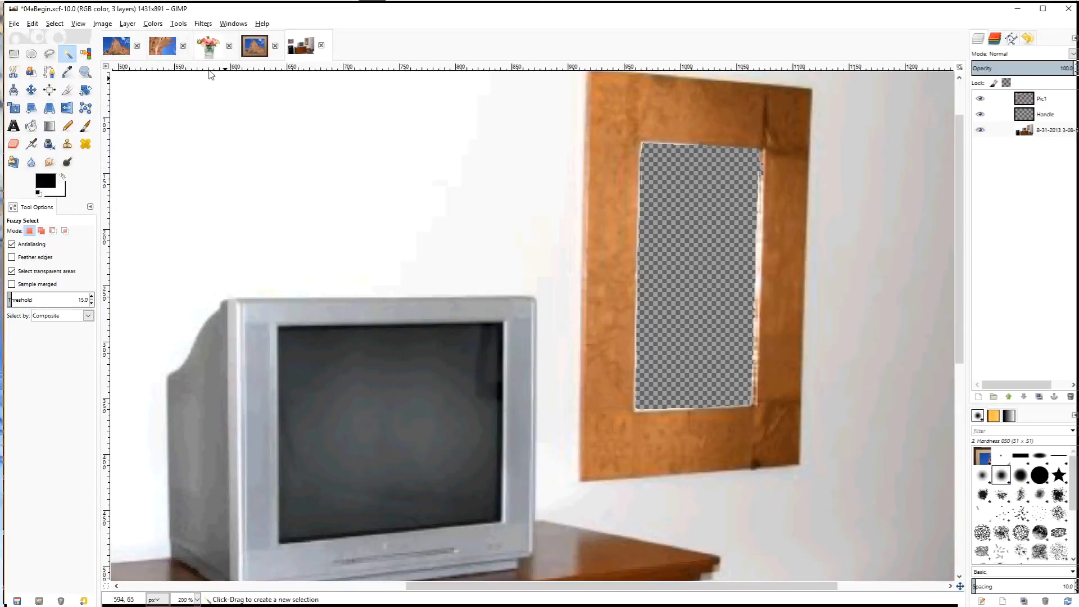
# - Rotate the sideways rock-spire image 04dBegin 90° counter-clockwise
pyautogui.click(165, 48)
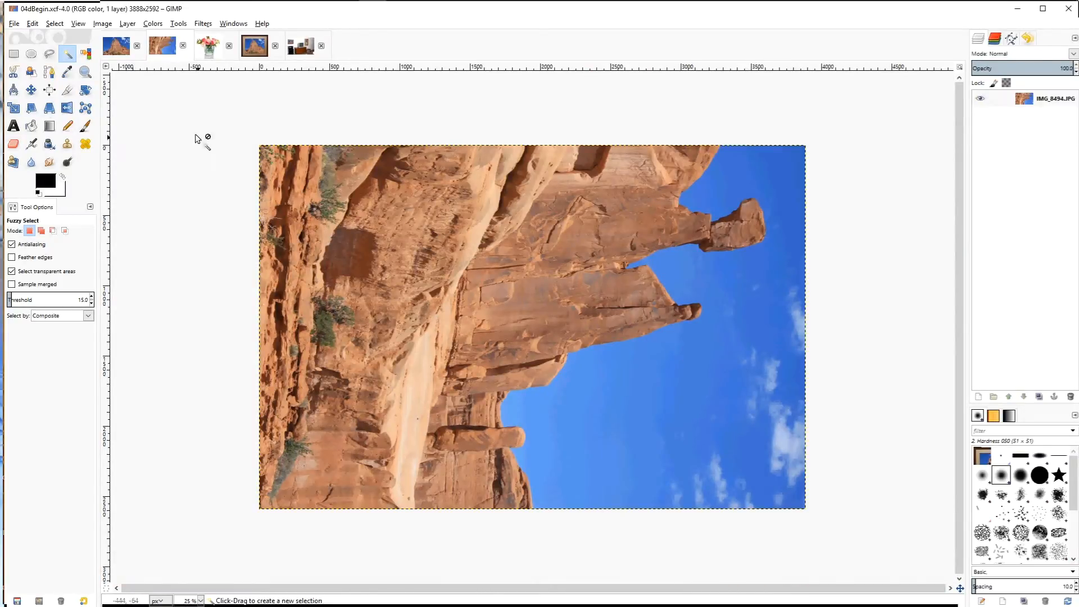
pyautogui.click(103, 25)
pyautogui.moveTo(191, 59)
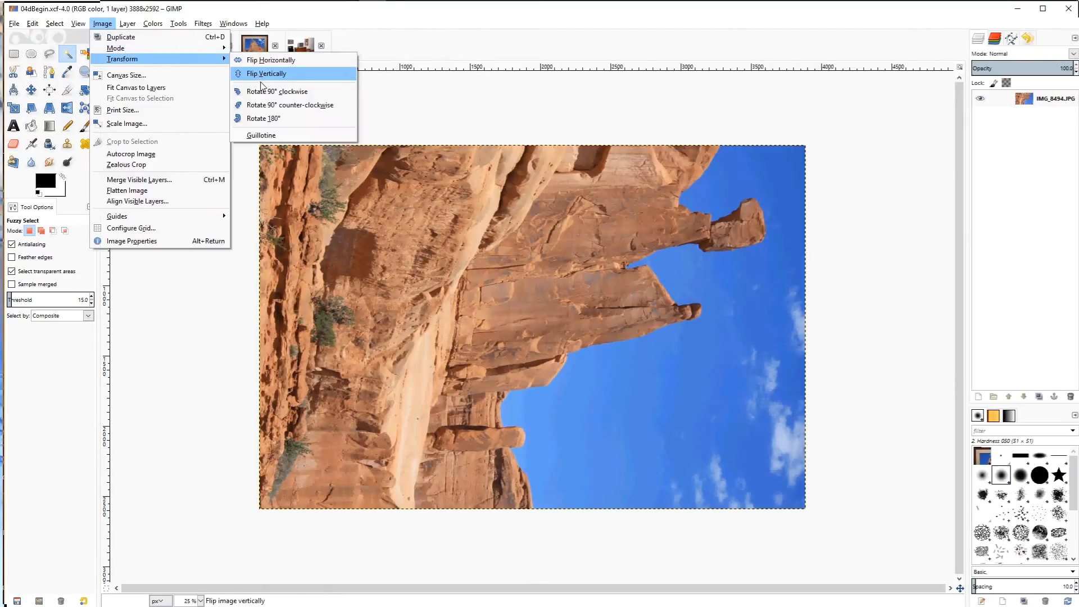
pyautogui.click(270, 105)
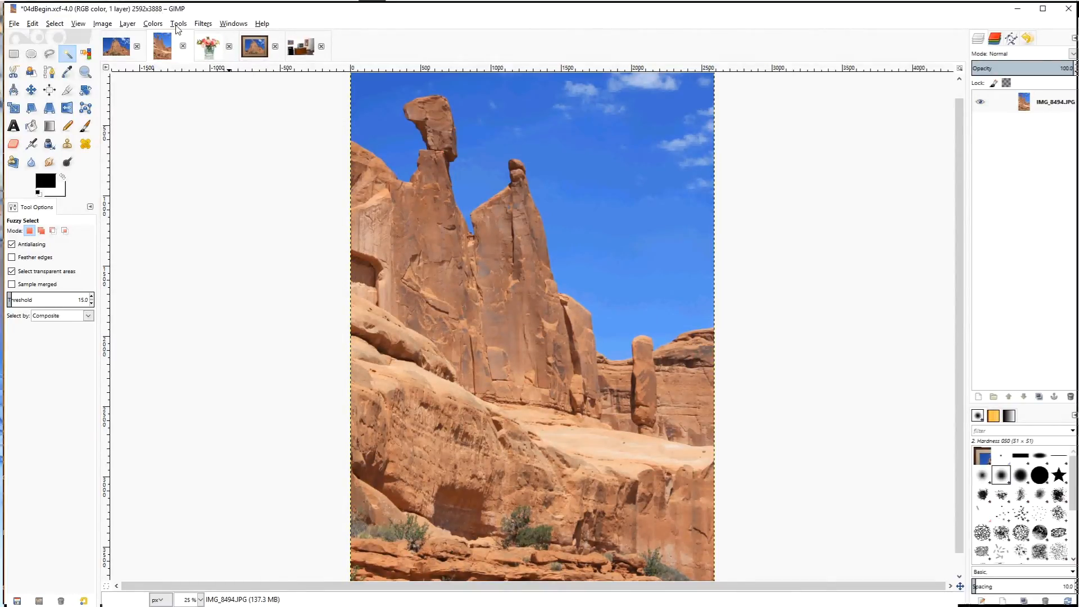
# - Check the mirror opening in the room image at 100%, and scale the rock-spire image proportionally to 800 × 1200 px
pyautogui.click(306, 49)
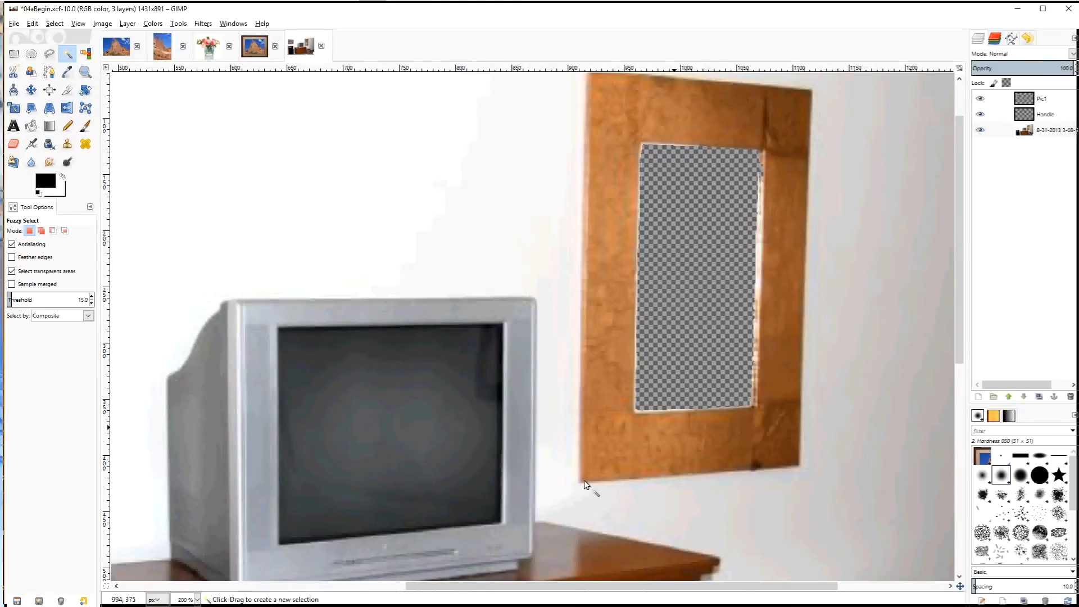
pyautogui.click(197, 600)
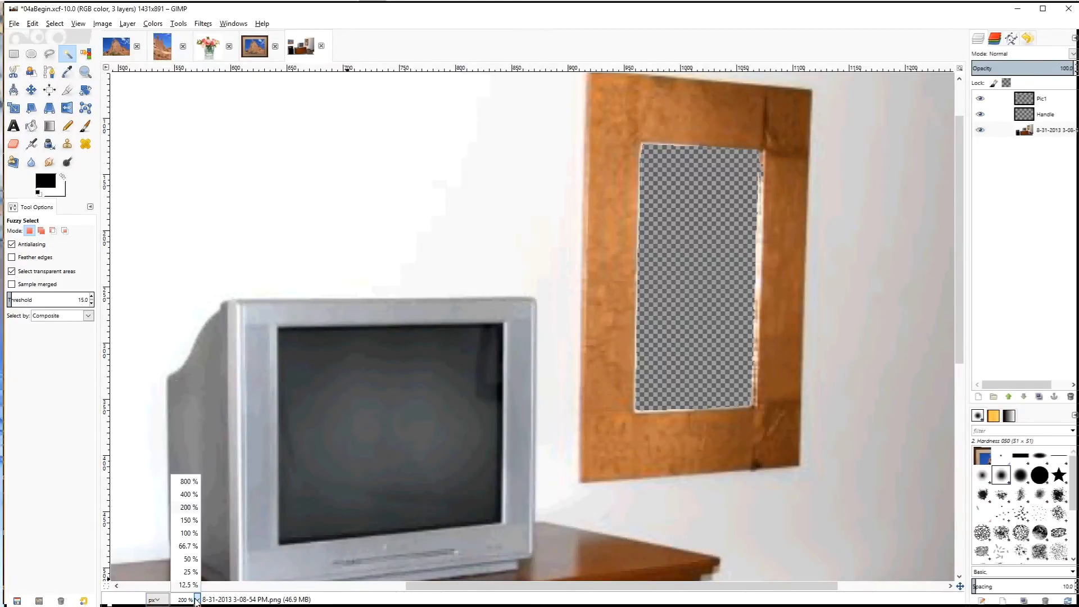
pyautogui.click(189, 533)
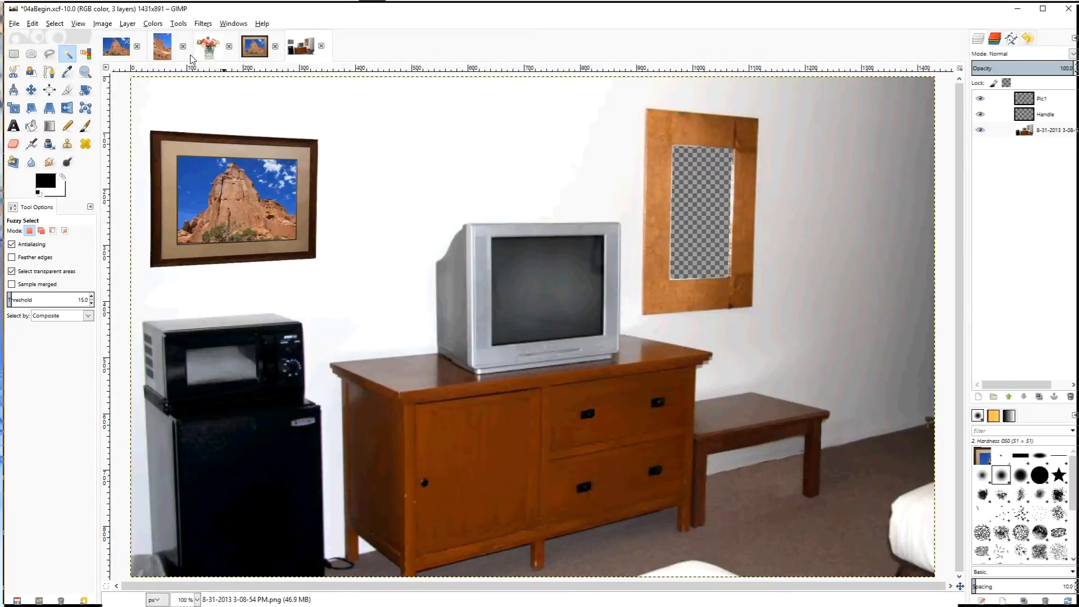
pyautogui.click(168, 48)
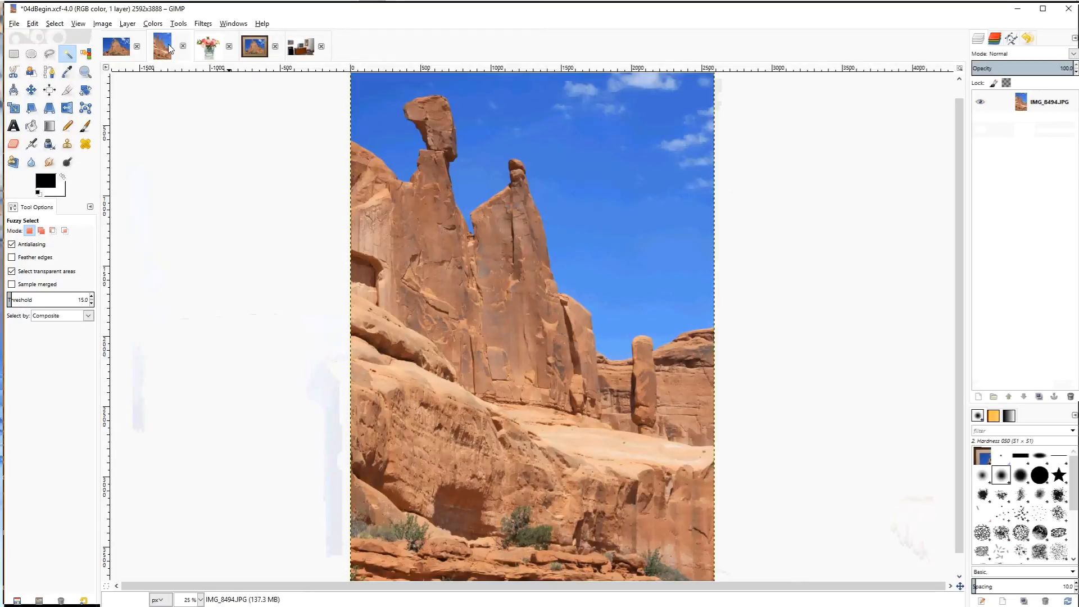
pyautogui.click(102, 25)
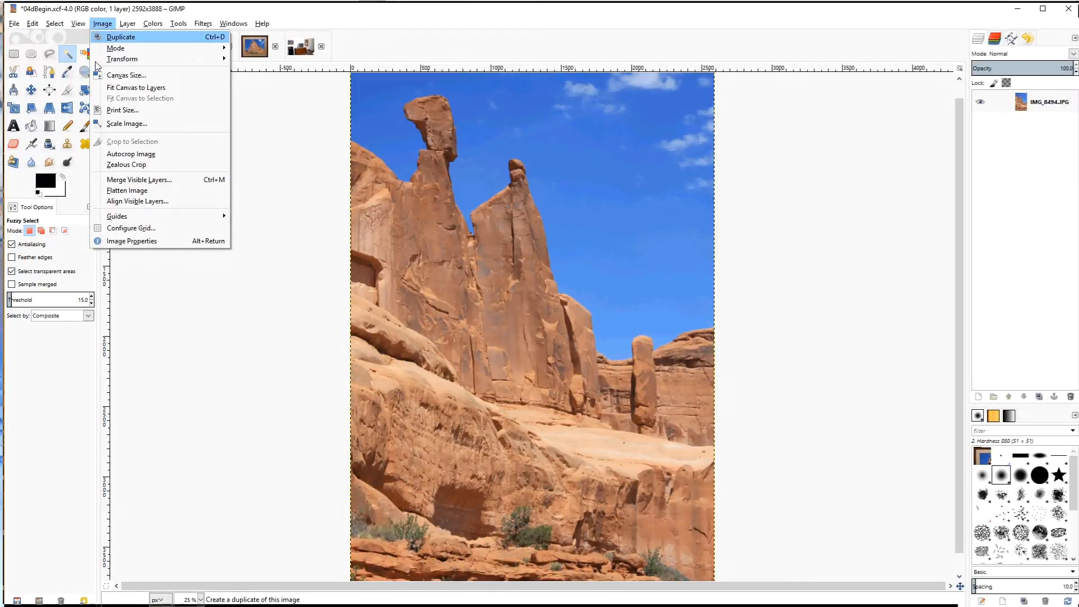
pyautogui.click(105, 126)
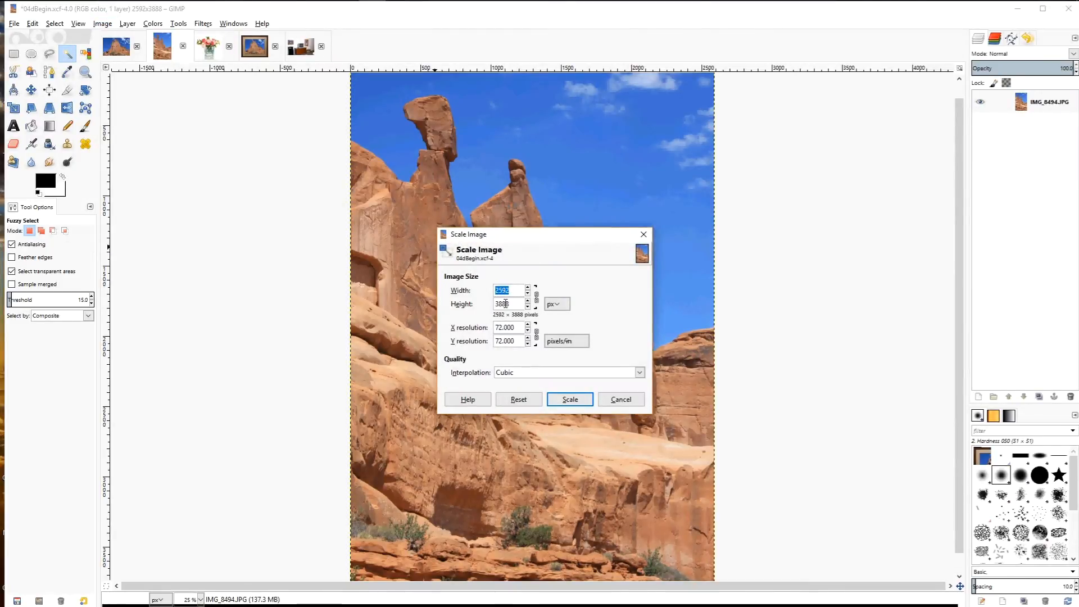
pyautogui.write('1200')
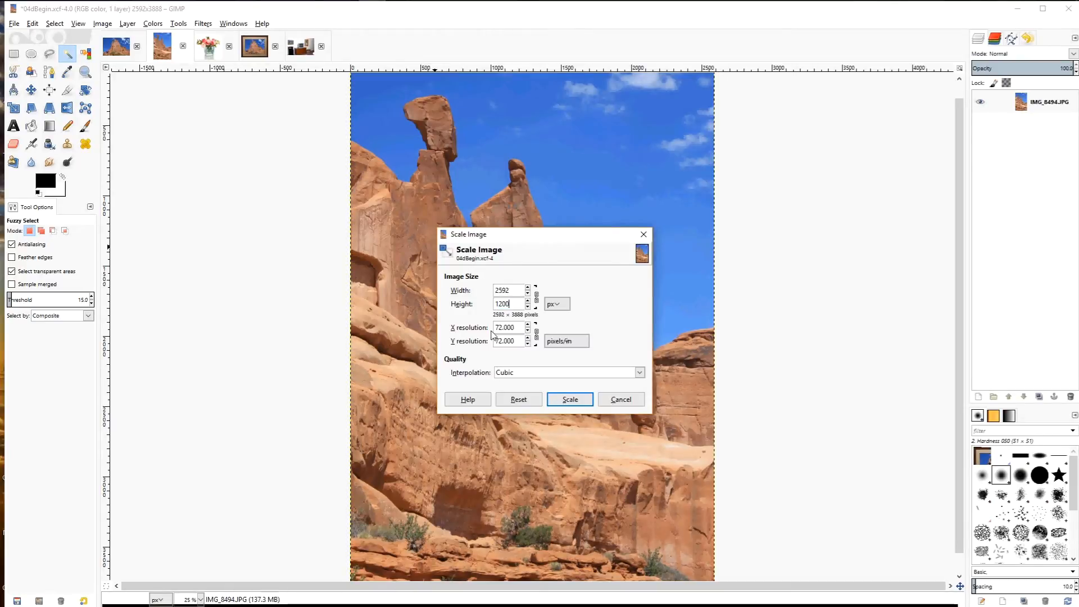
pyautogui.click(570, 399)
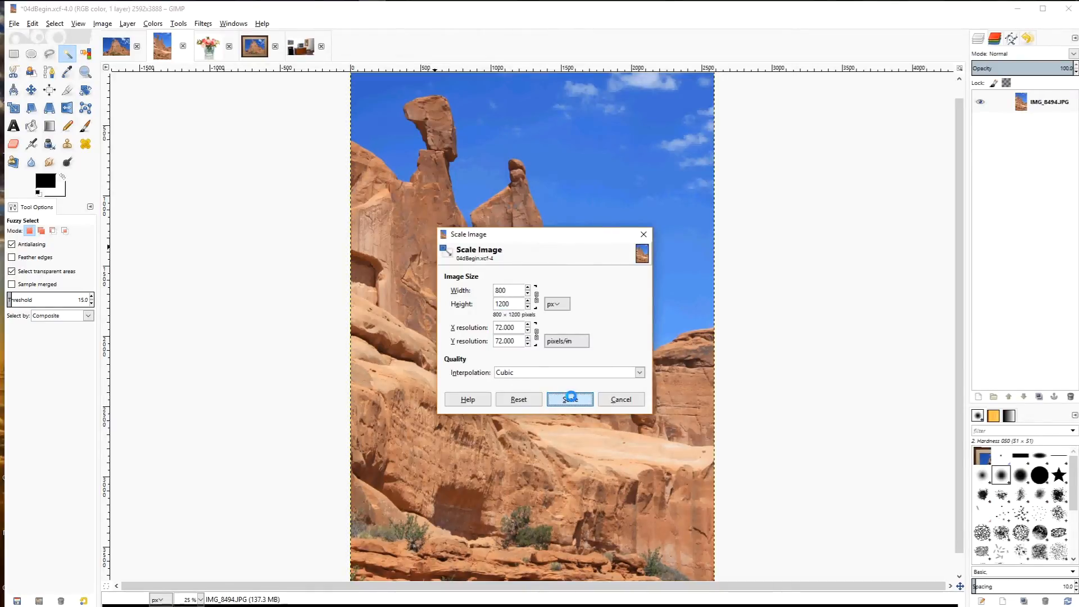
# - Scale the rock-spire image proportionally to a height of 500 px
pyautogui.click(200, 600)
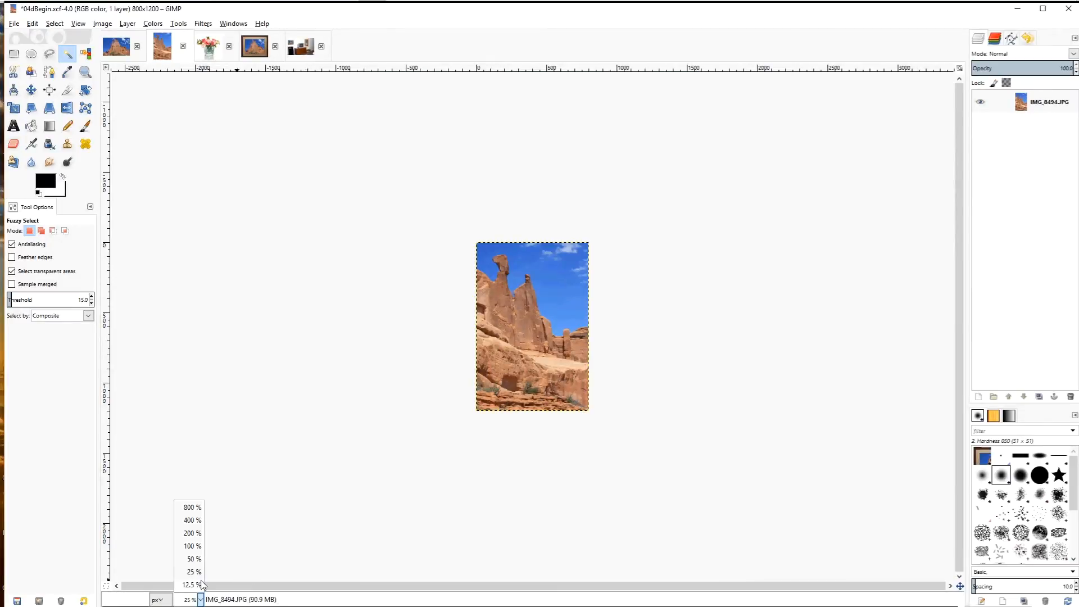
pyautogui.click(192, 546)
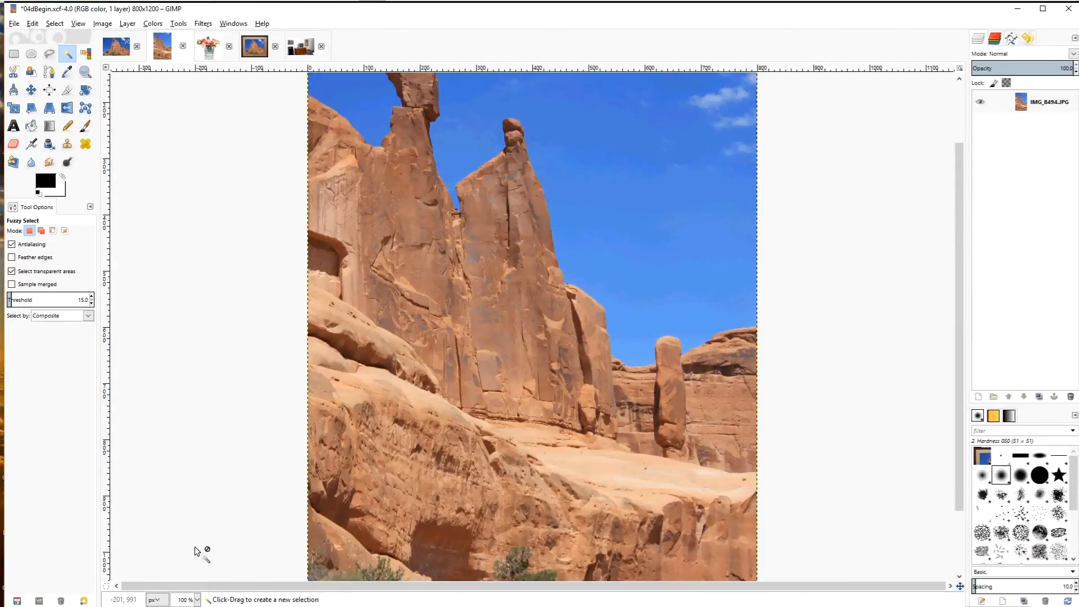
pyautogui.click(102, 23)
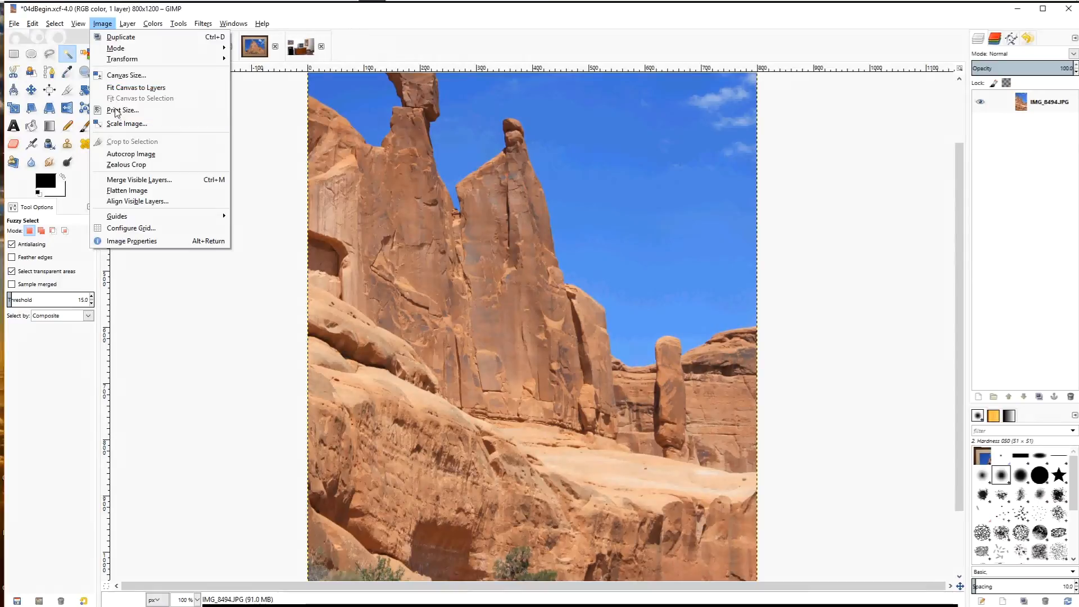
pyautogui.click(123, 124)
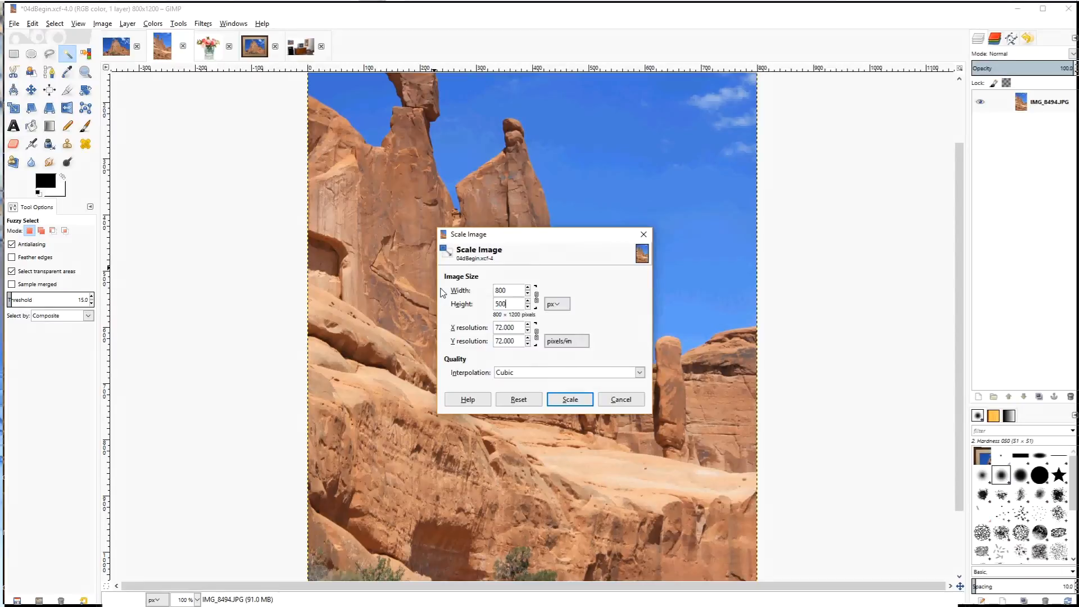
pyautogui.click(561, 395)
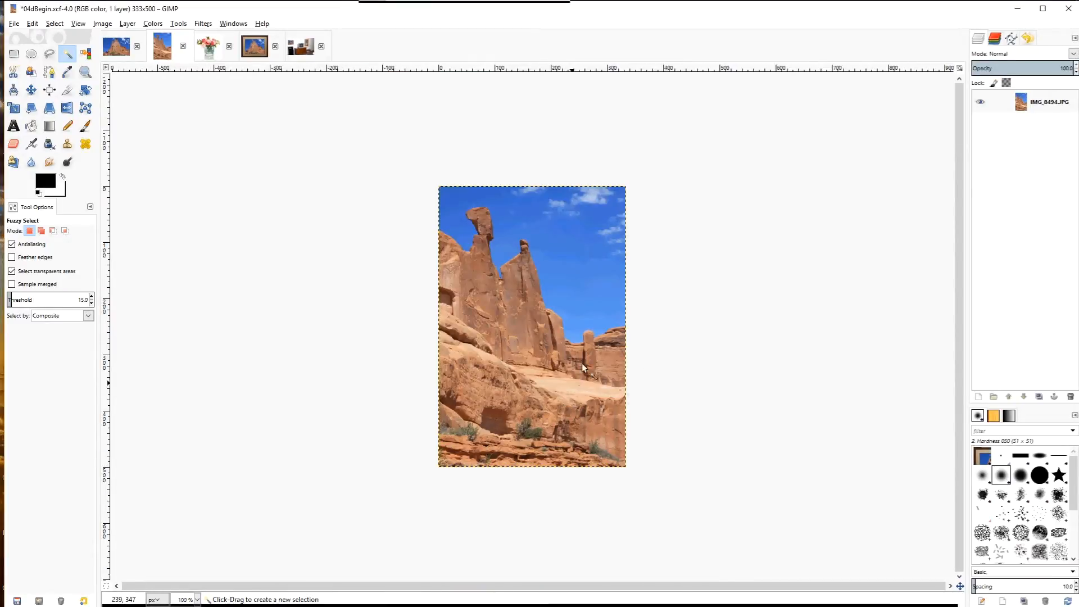
# - Copy the scaled rock-spire image and paste it into the room image 04aBegin as a new layer
pyautogui.rightClick(537, 288)
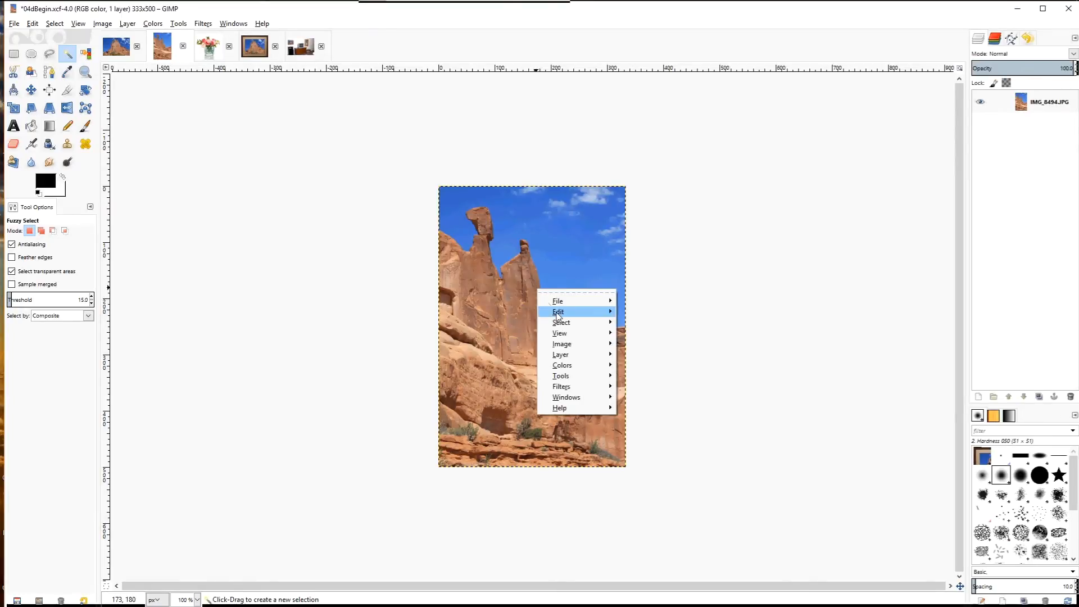
pyautogui.moveTo(559, 312)
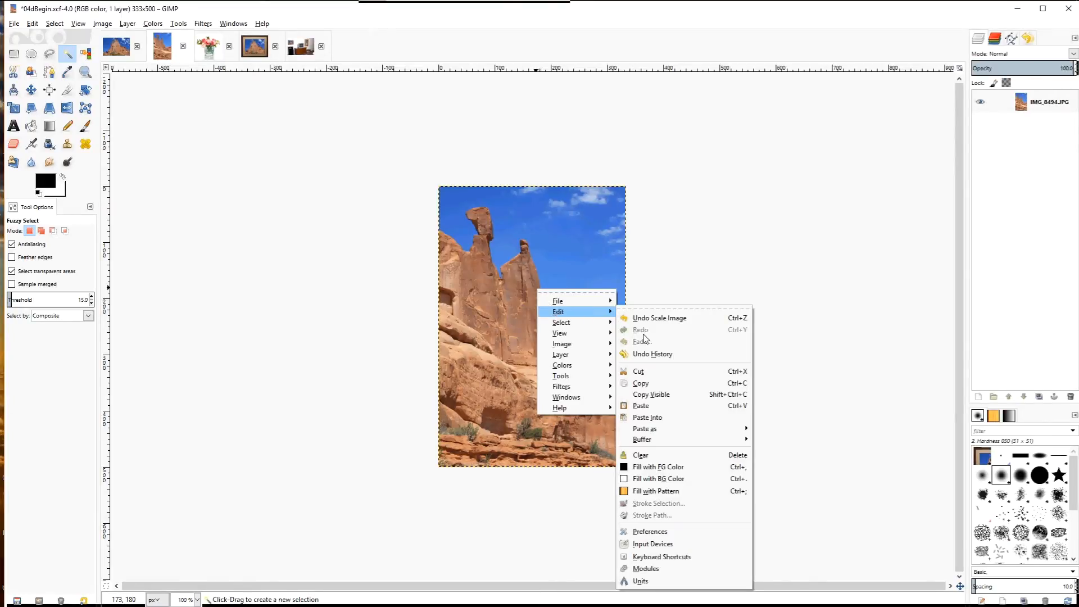
pyautogui.click(651, 384)
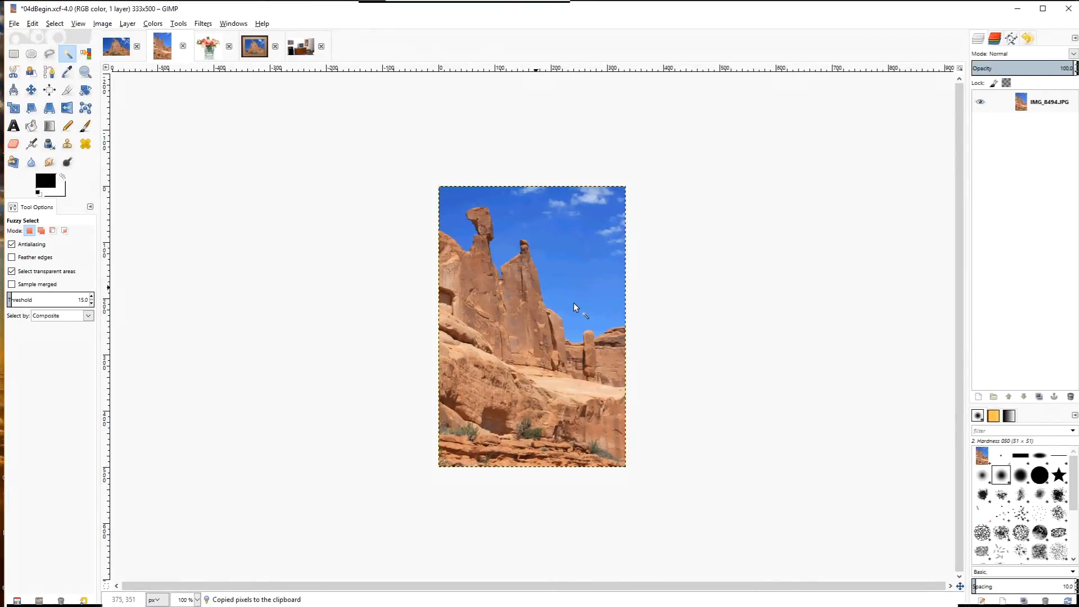
pyautogui.click(298, 51)
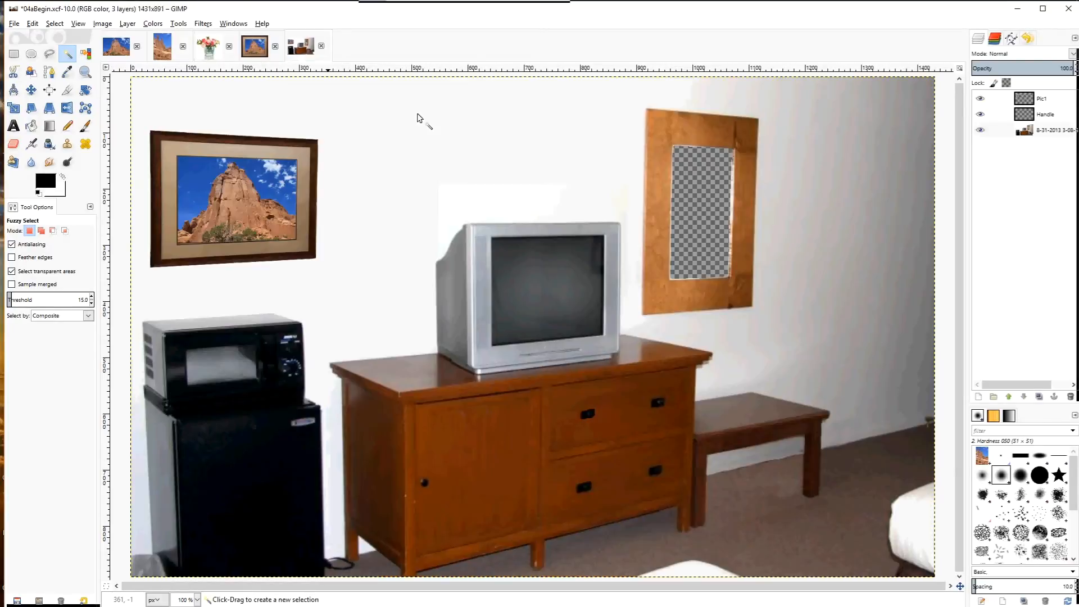
pyautogui.rightClick(566, 174)
pyautogui.moveTo(589, 196)
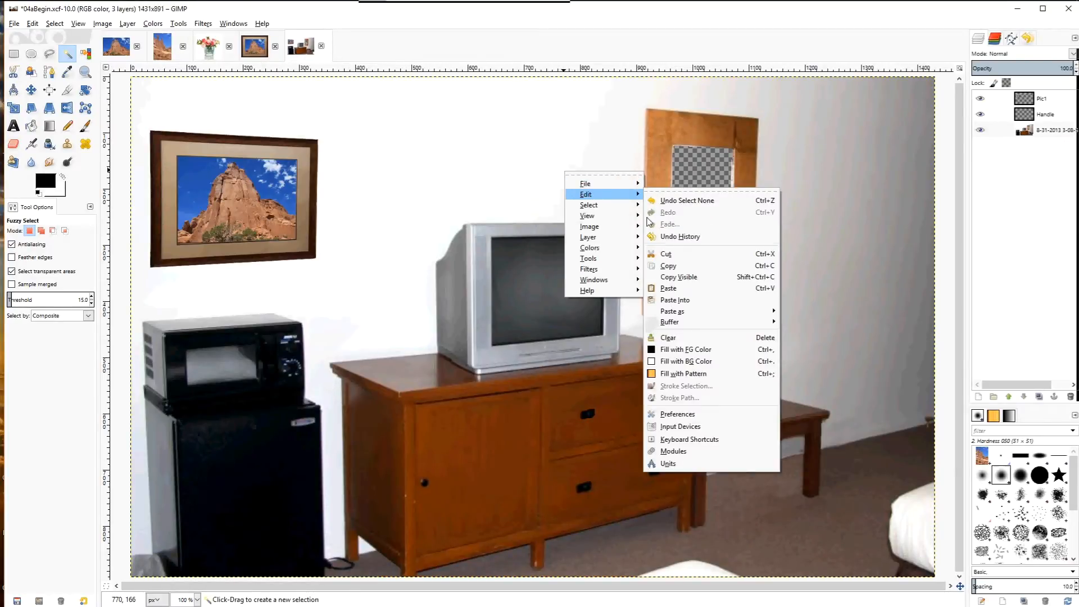
pyautogui.moveTo(702, 312)
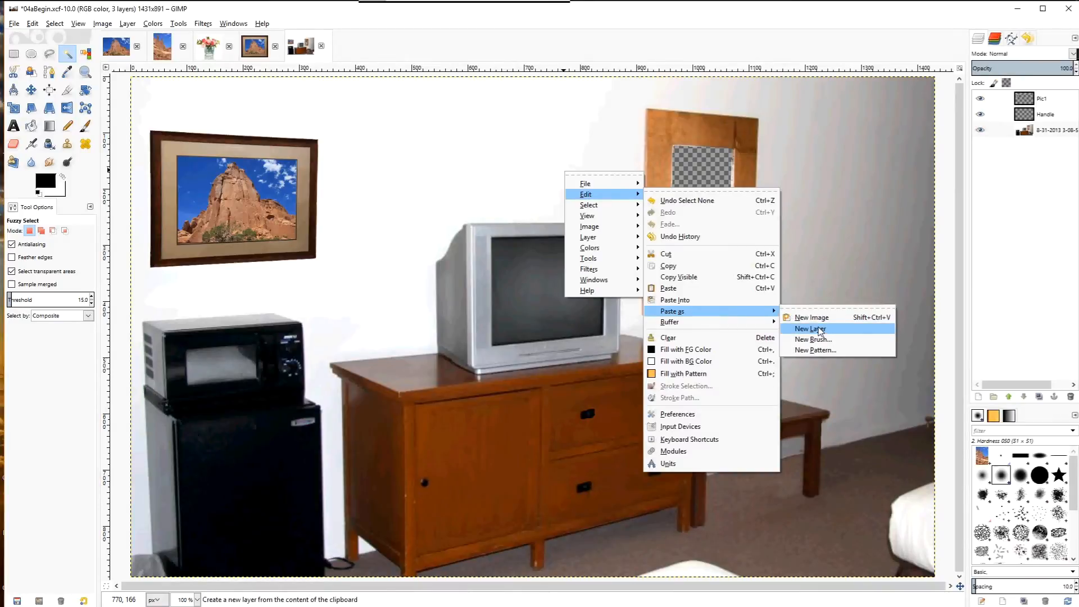
pyautogui.click(818, 331)
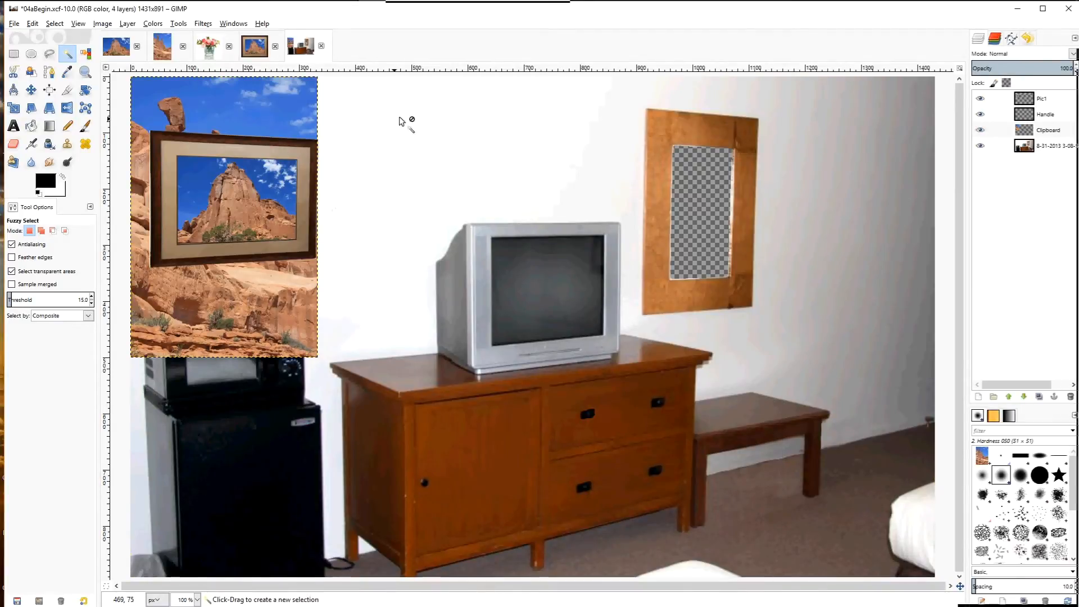
# - Move the pasted rock-spire layer over the wooden mirror frame and rename the layer Pic2
pyautogui.click(32, 90)
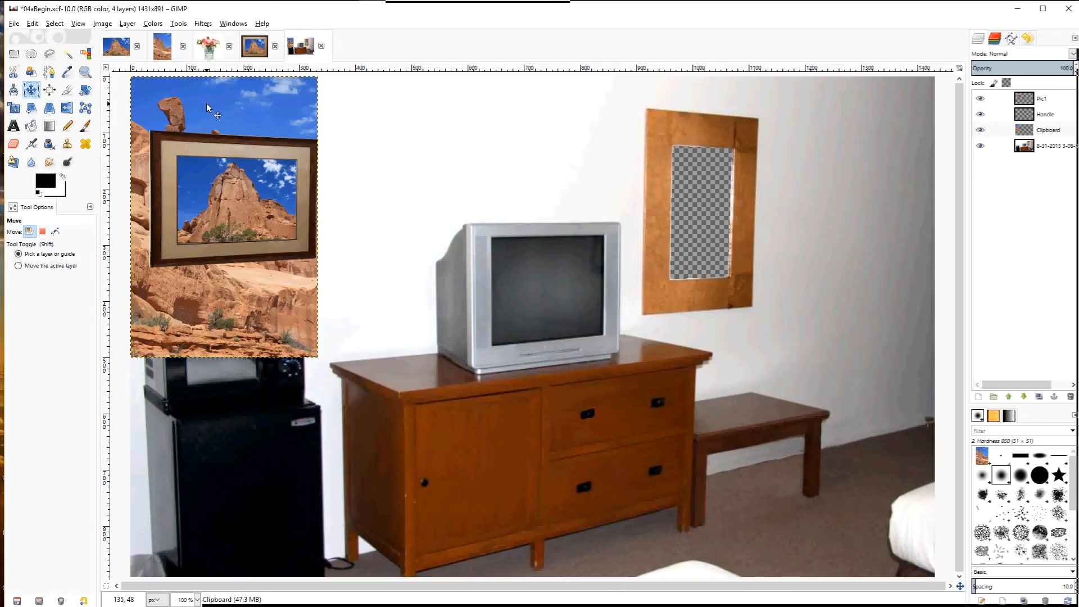
pyautogui.moveTo(207, 103); pyautogui.dragTo(742, 155)
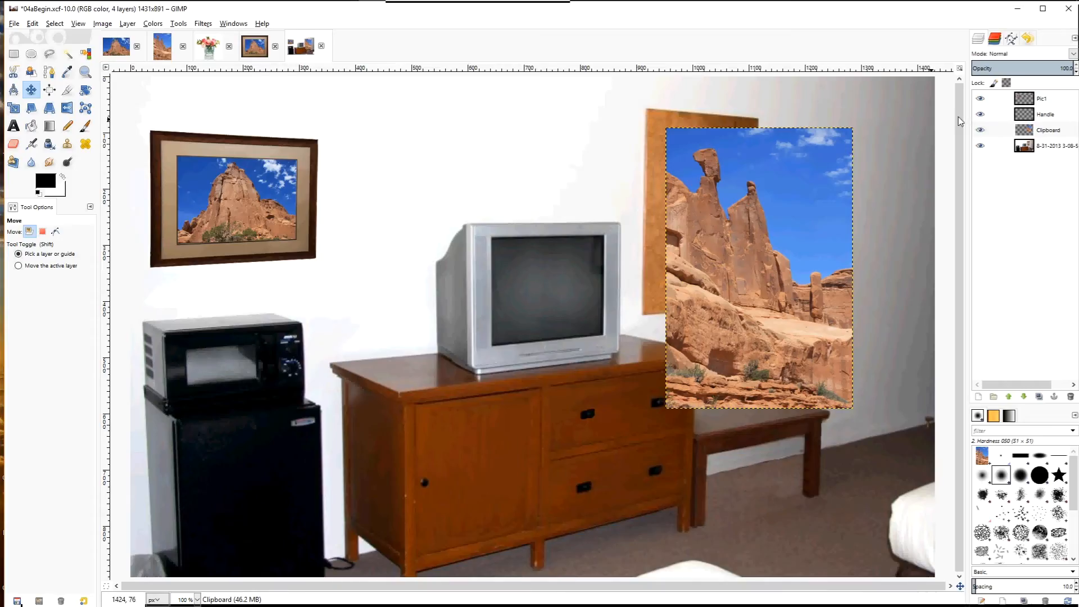
pyautogui.doubleClick(1055, 131)
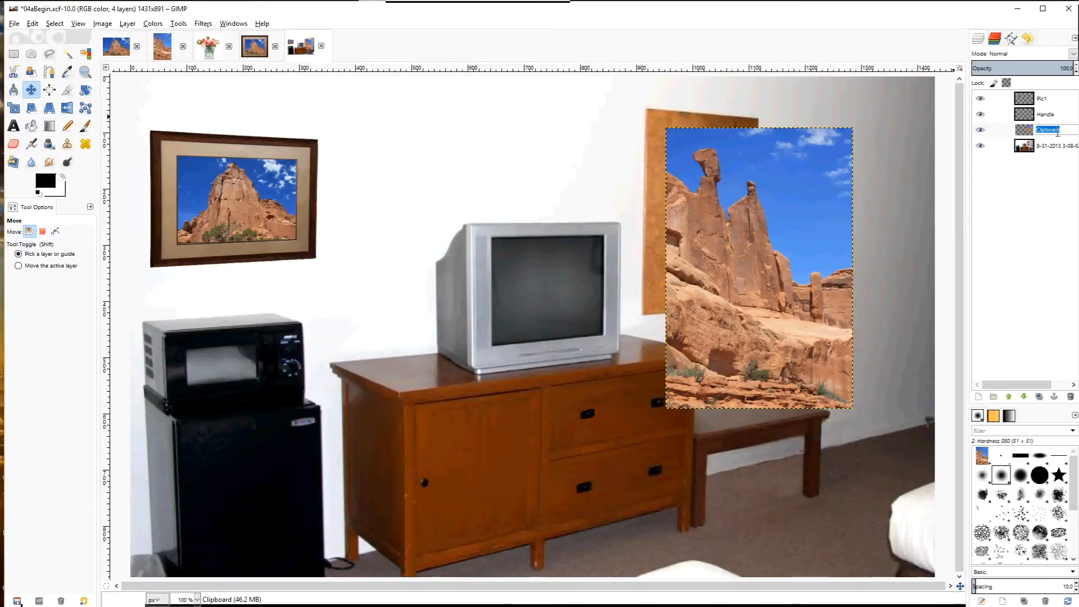
pyautogui.write('Pic2')
pyautogui.press('Return')
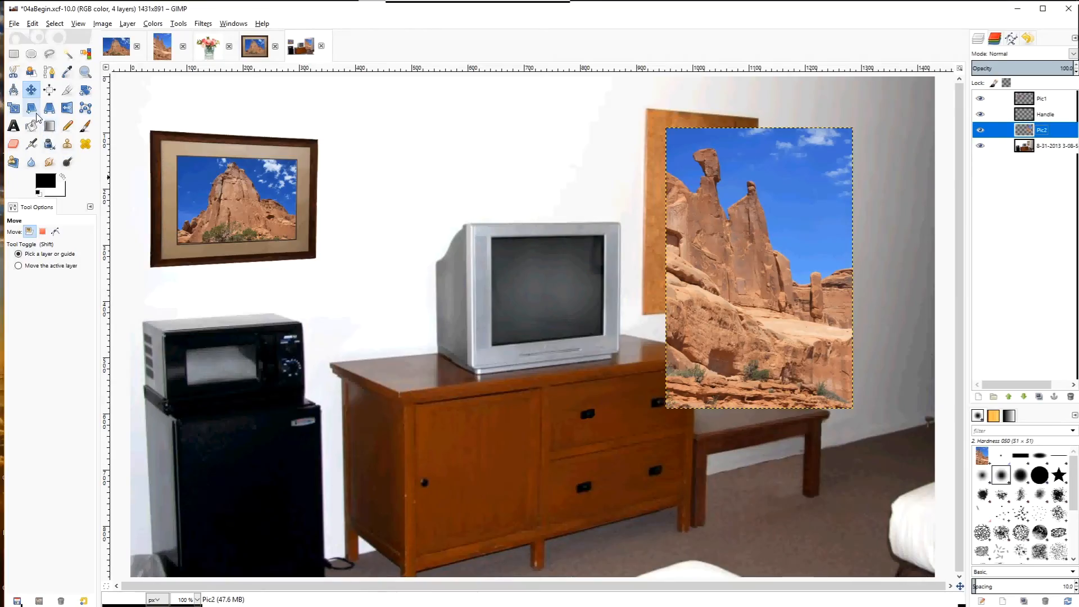
# - Scale the Pic2 layer proportionally to about 194 × 292 px, slightly larger than the mirror opening
pyautogui.click(14, 107)
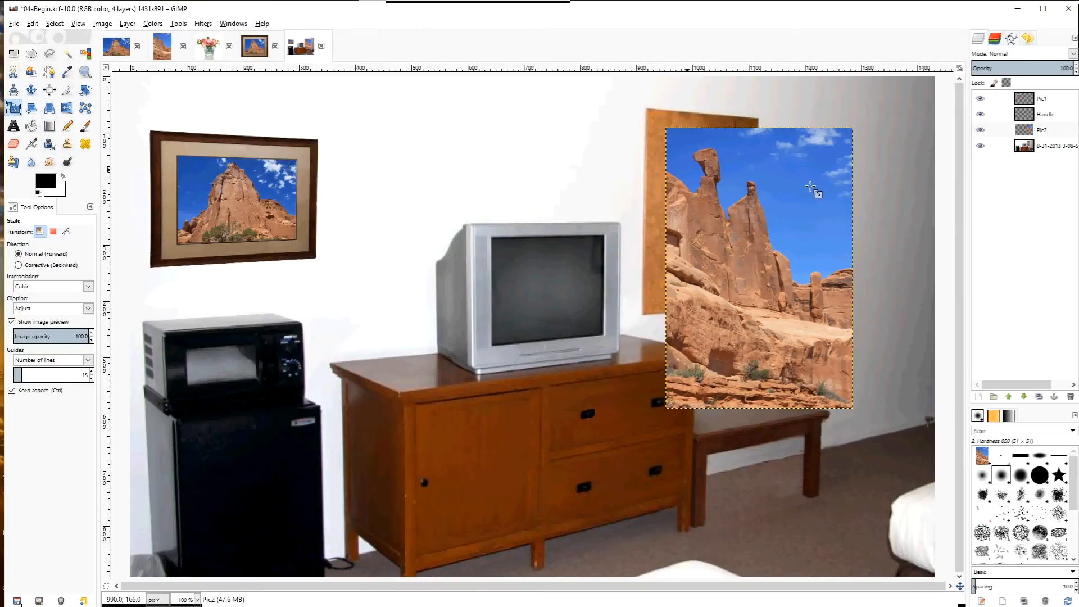
pyautogui.click(759, 204)
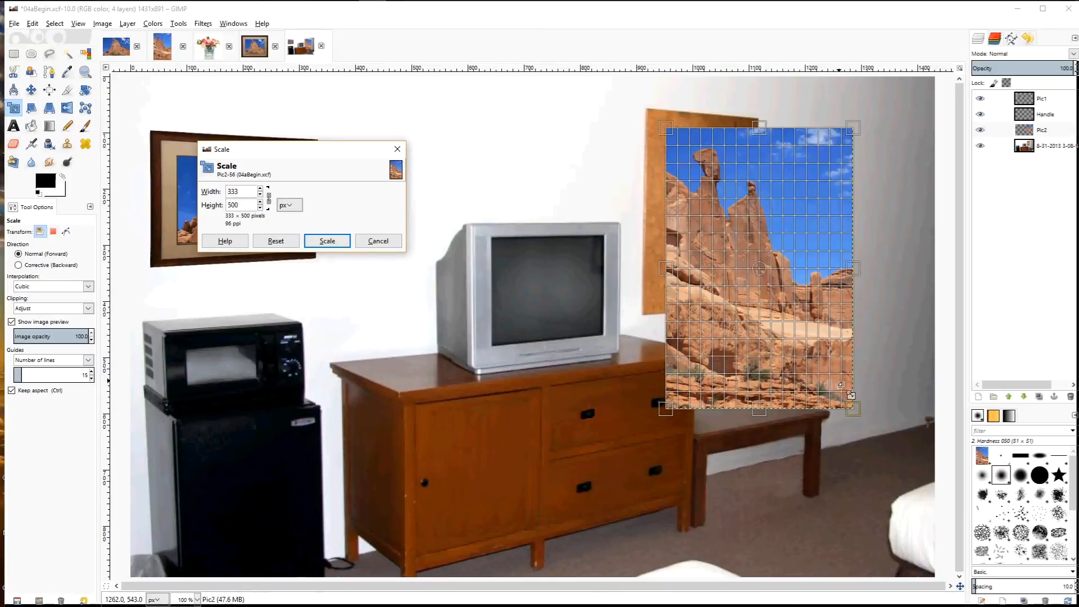
pyautogui.moveTo(851, 405); pyautogui.dragTo(763, 299)
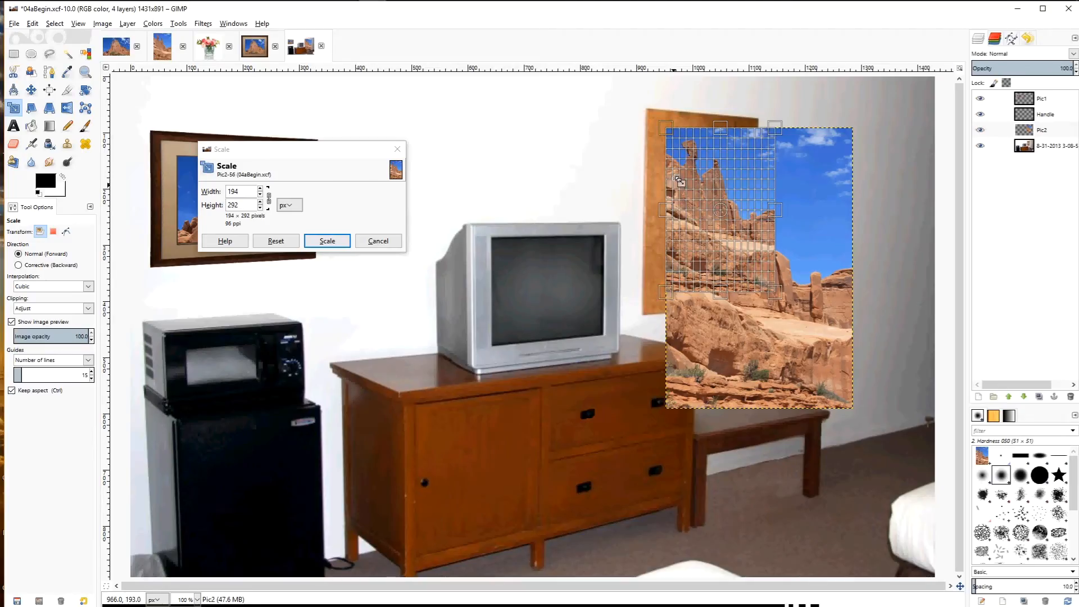
pyautogui.click(980, 131)
pyautogui.click(981, 130)
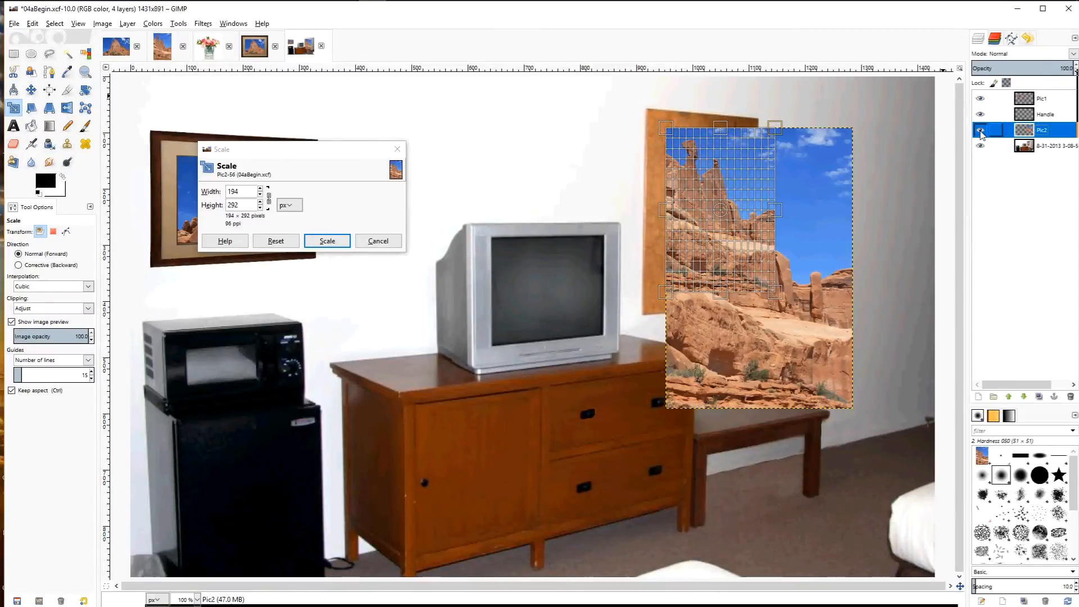
pyautogui.click(981, 130)
pyautogui.click(981, 131)
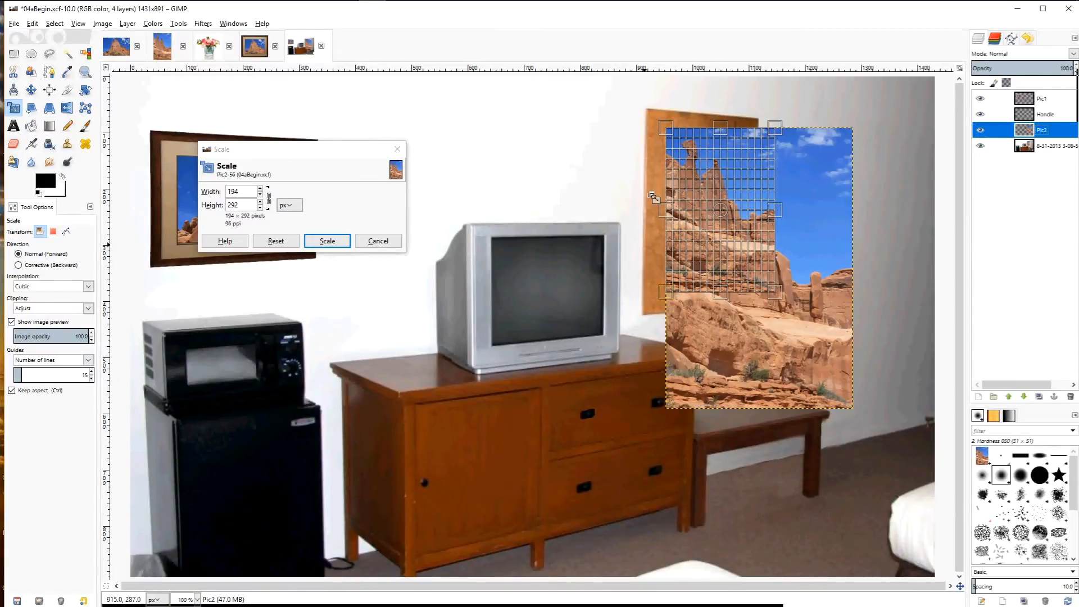
pyautogui.click(326, 242)
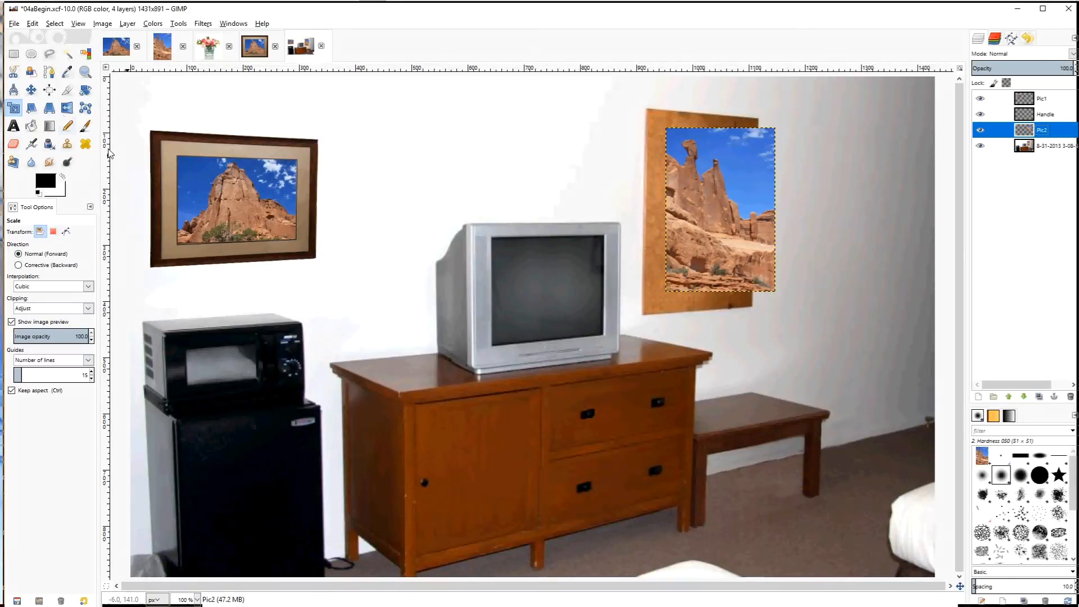
# - Apply a Perspective transform to Pic2, lowering its upper-right corner and raising its lower-right corner slightly to match the wall's angle
pyautogui.click(49, 108)
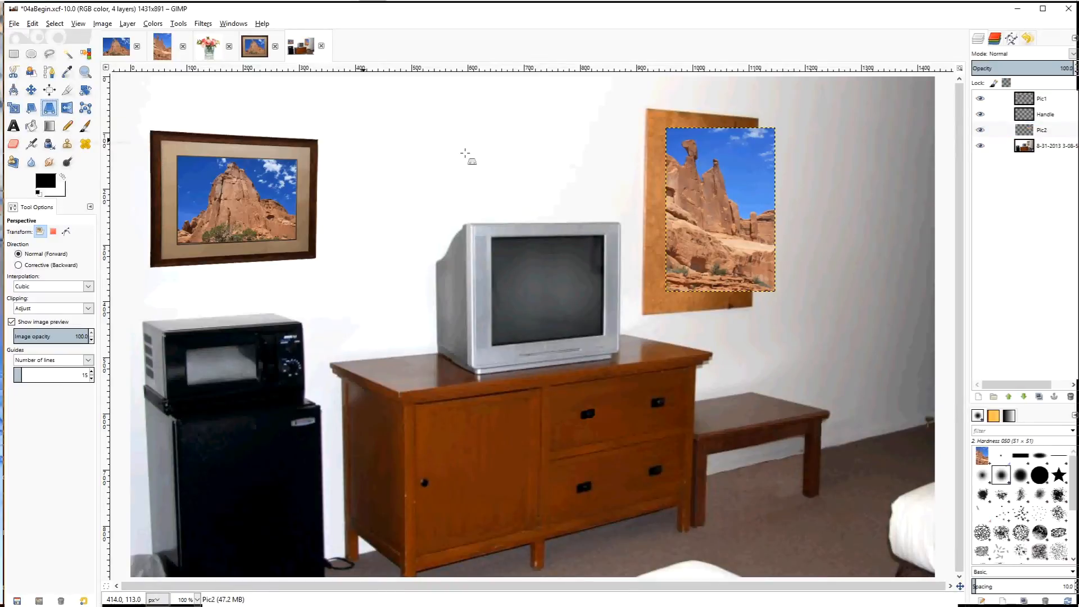
pyautogui.click(681, 204)
pyautogui.moveTo(774, 128); pyautogui.dragTo(773, 138)
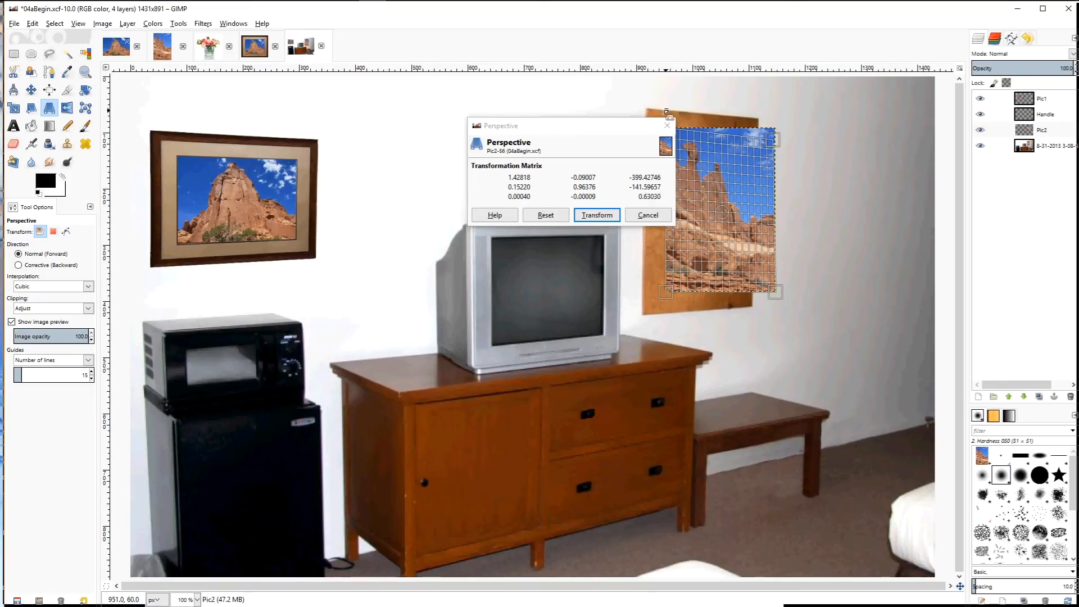
pyautogui.moveTo(785, 302); pyautogui.dragTo(782, 294)
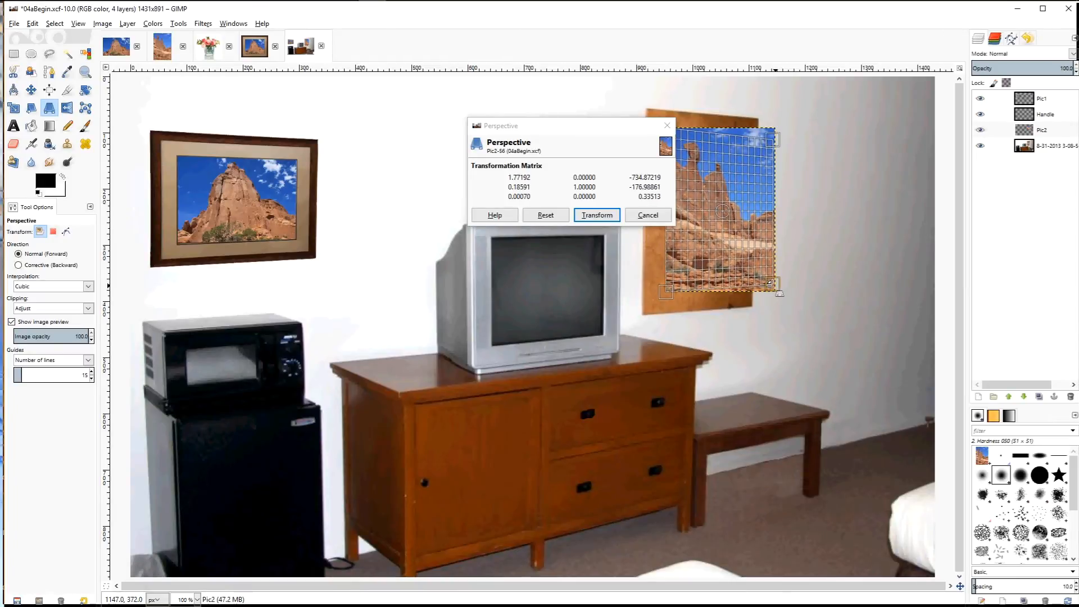
pyautogui.click(597, 214)
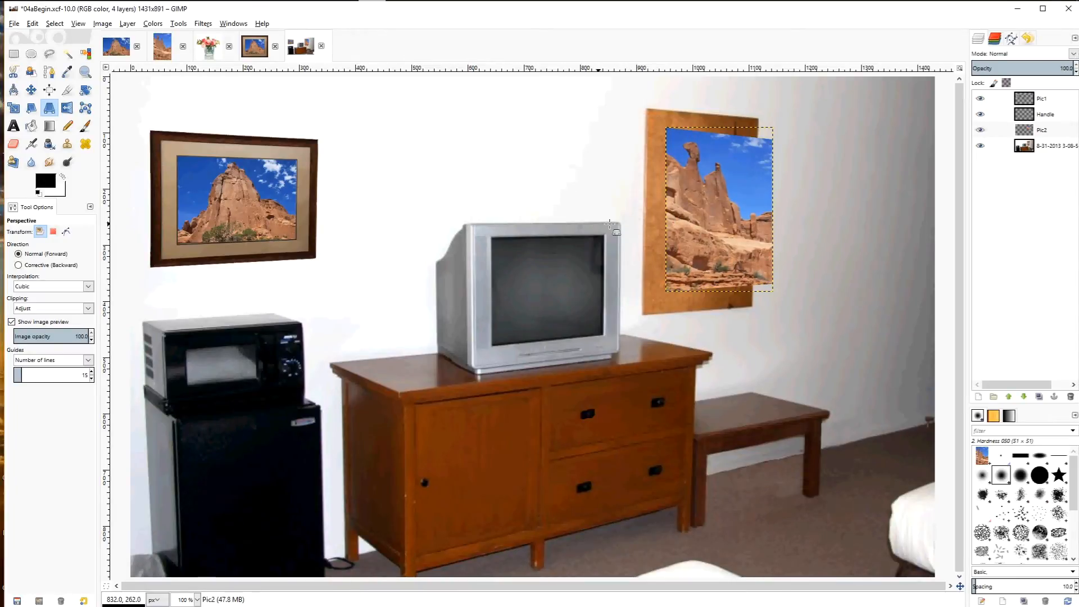
# - Reorder Pic2 beneath the room photo layer and shift the picture so the rock spires sit within the mirror opening
pyautogui.click(1046, 131)
pyautogui.moveTo(1046, 131); pyautogui.dragTo(1049, 155)
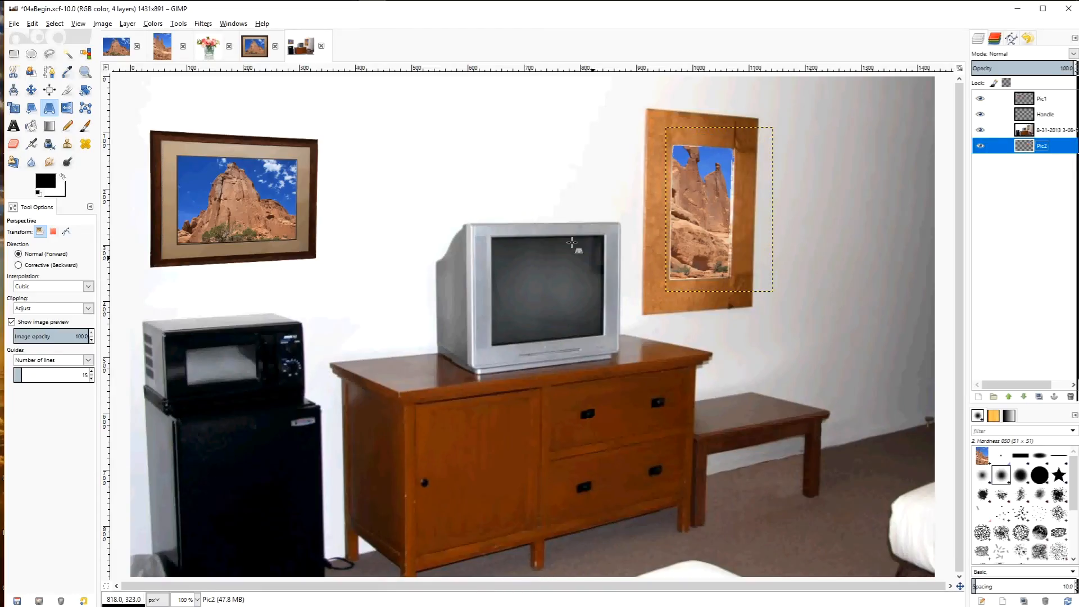
pyautogui.click(31, 90)
pyautogui.moveTo(677, 203); pyautogui.dragTo(671, 215)
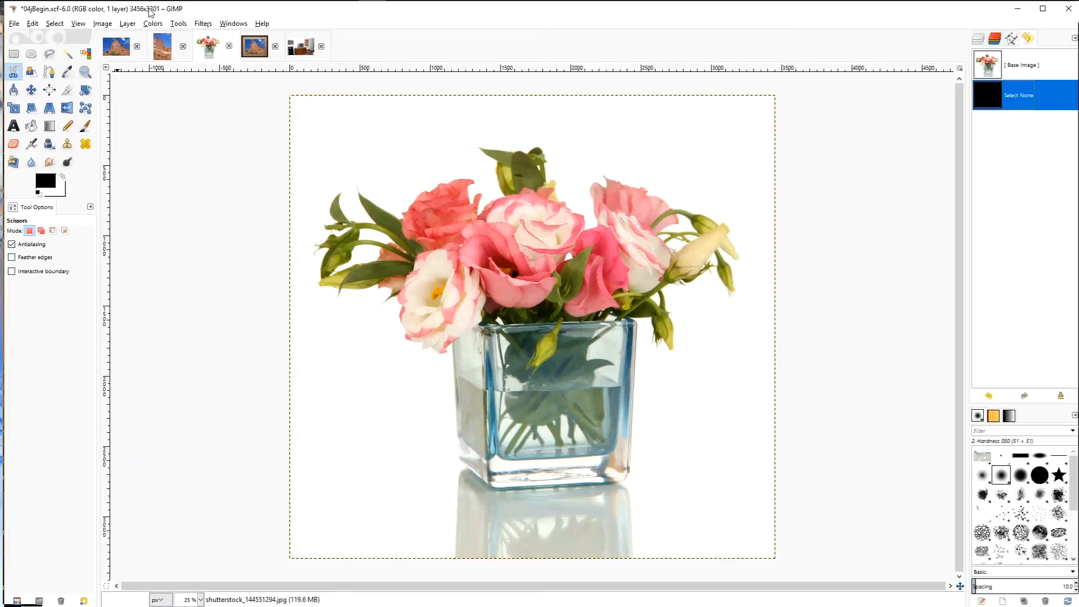
# - Check the room image's dimensions, and scale the flower vase image 04jBegin proportionally to a height of 300 px
pyautogui.click(251, 45)
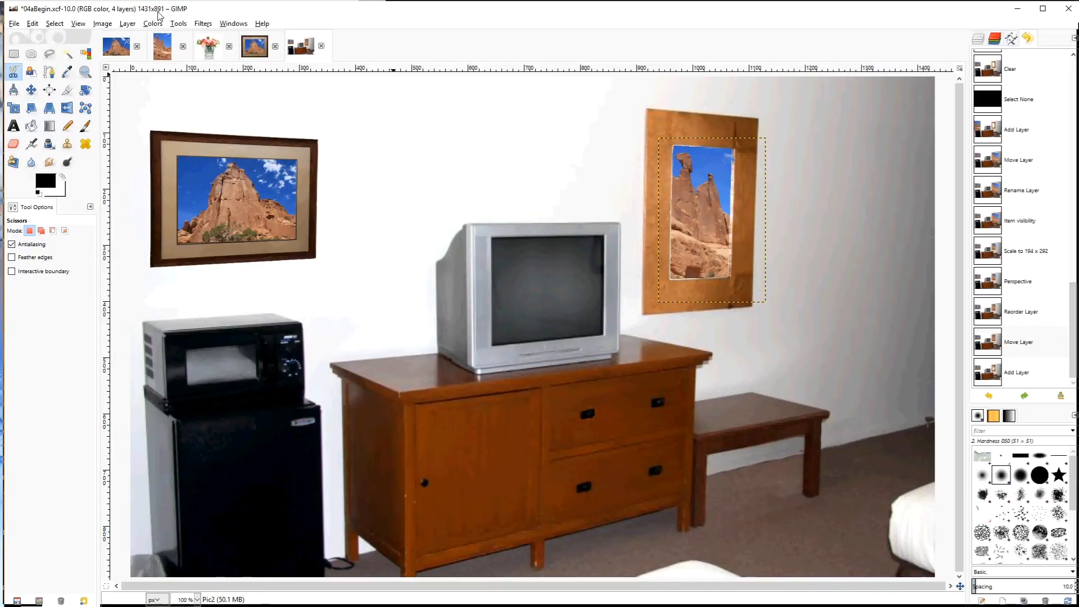
pyautogui.click(206, 51)
pyautogui.click(105, 25)
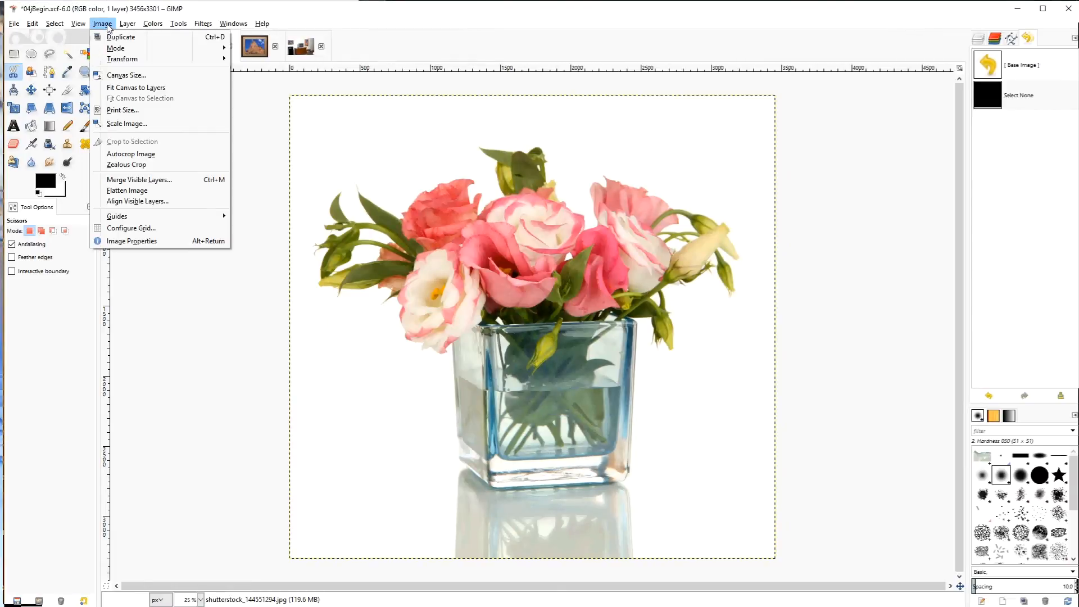
pyautogui.click(129, 125)
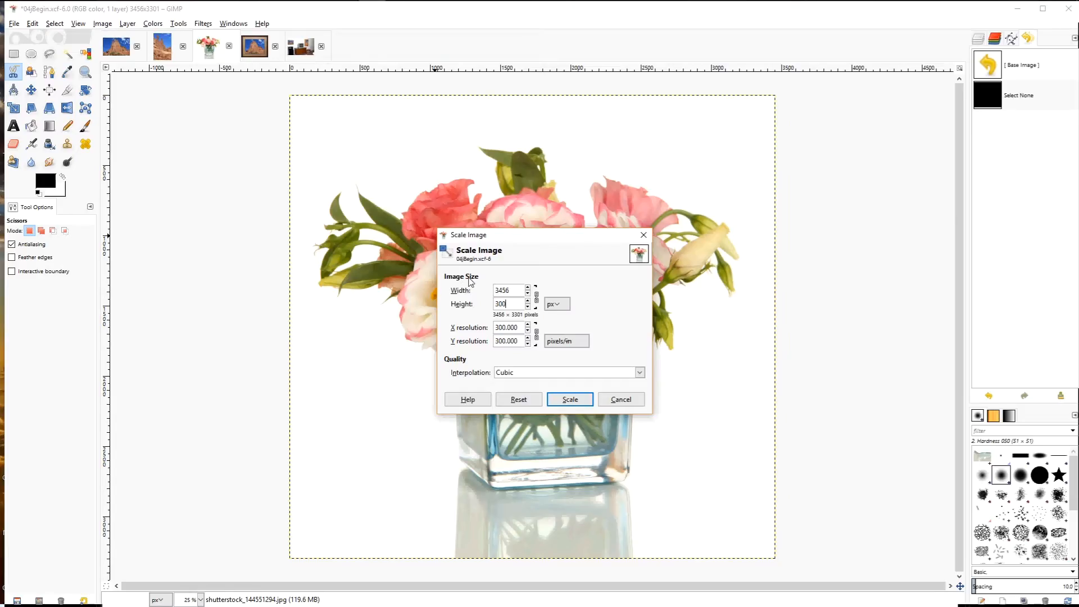
pyautogui.click(570, 398)
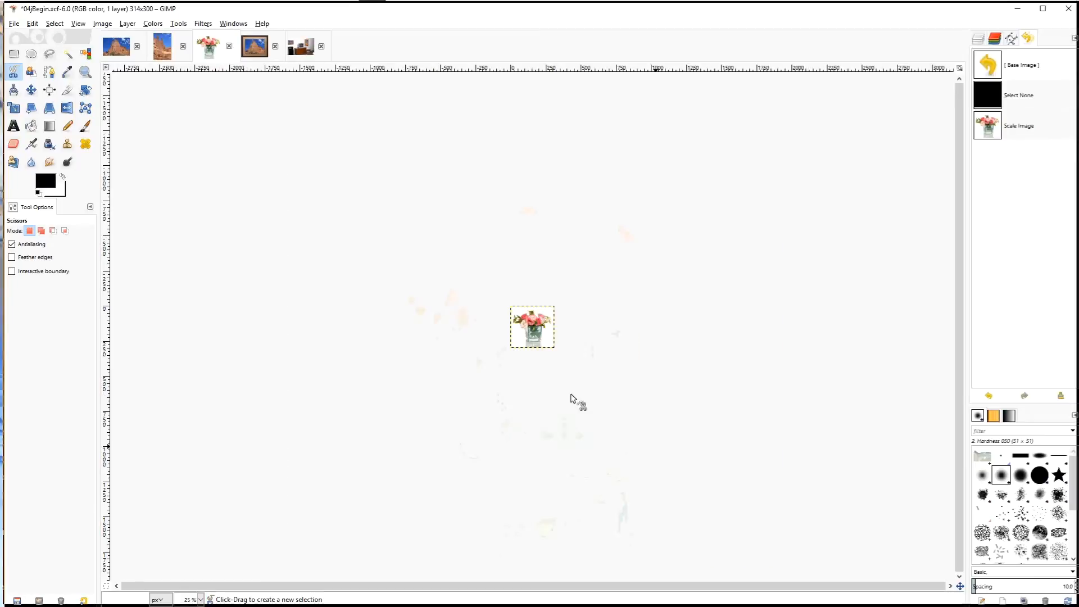
# - Fuzzy-select the white background around the flower vase at 100% zoom, adding the small enclosed white gaps between the leaves and flowers
pyautogui.click(200, 600)
pyautogui.click(192, 533)
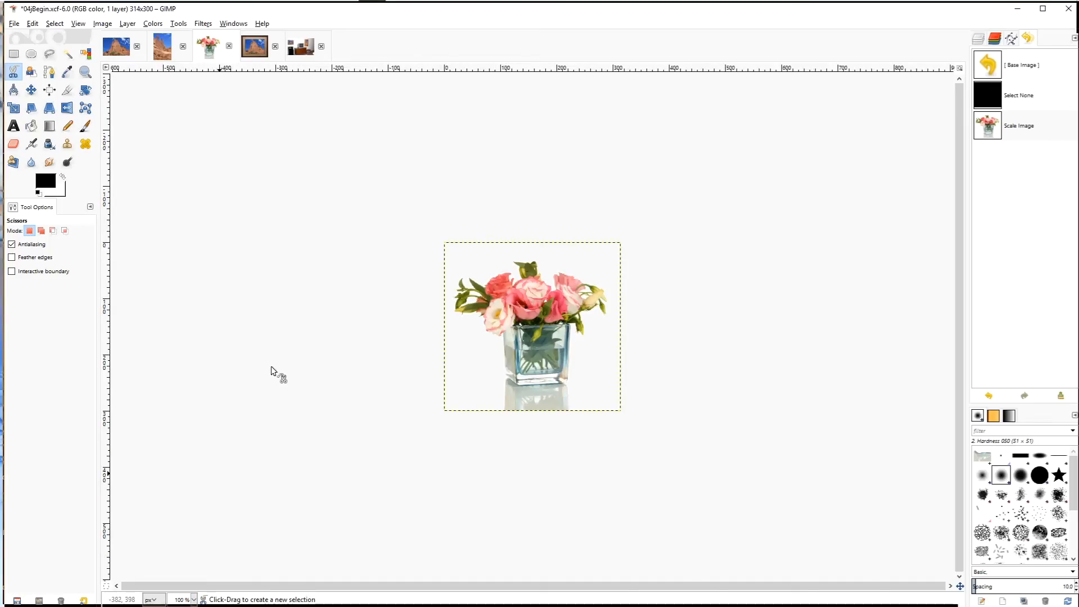
pyautogui.click(68, 56)
pyautogui.click(487, 256)
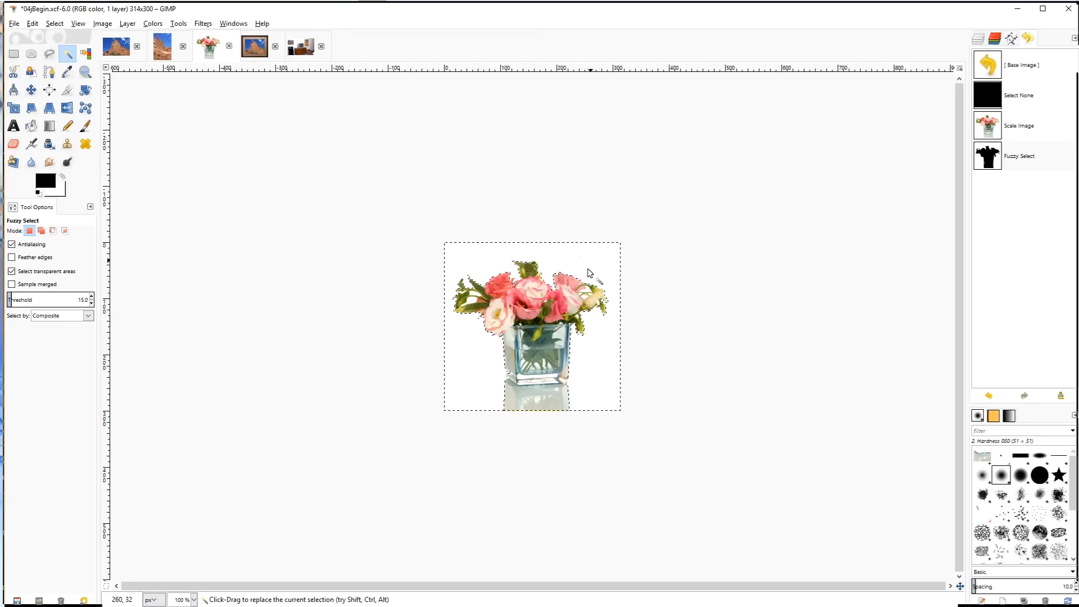
pyautogui.keyDown('shift'); pyautogui.click(478, 296); pyautogui.keyUp('shift')
pyautogui.keyDown('shift'); pyautogui.click(525, 309); pyautogui.keyUp('shift')
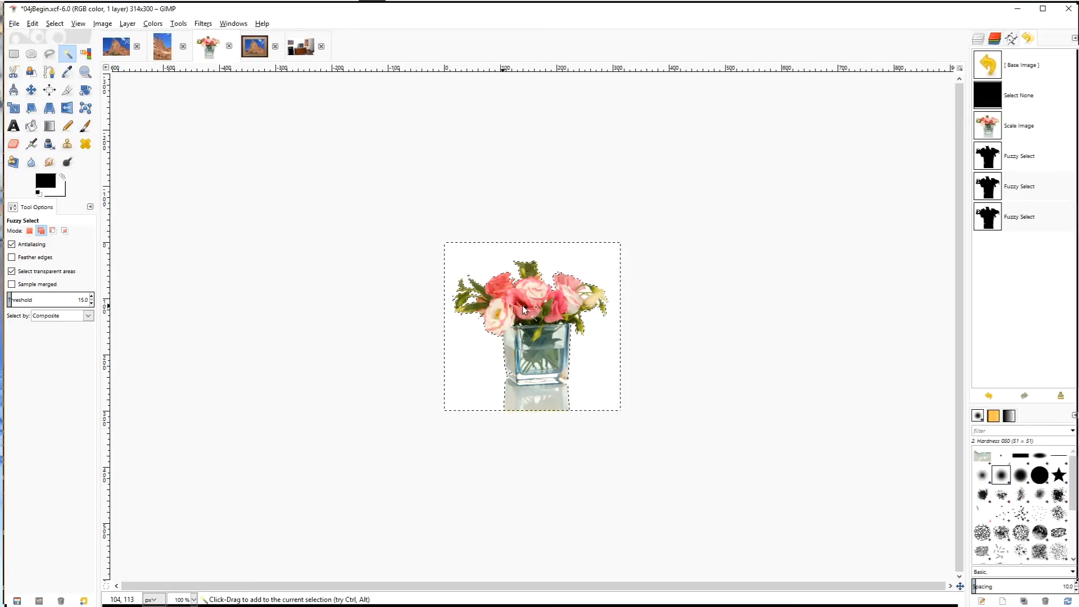
pyautogui.keyDown('shift'); pyautogui.click(589, 296); pyautogui.keyUp('shift')
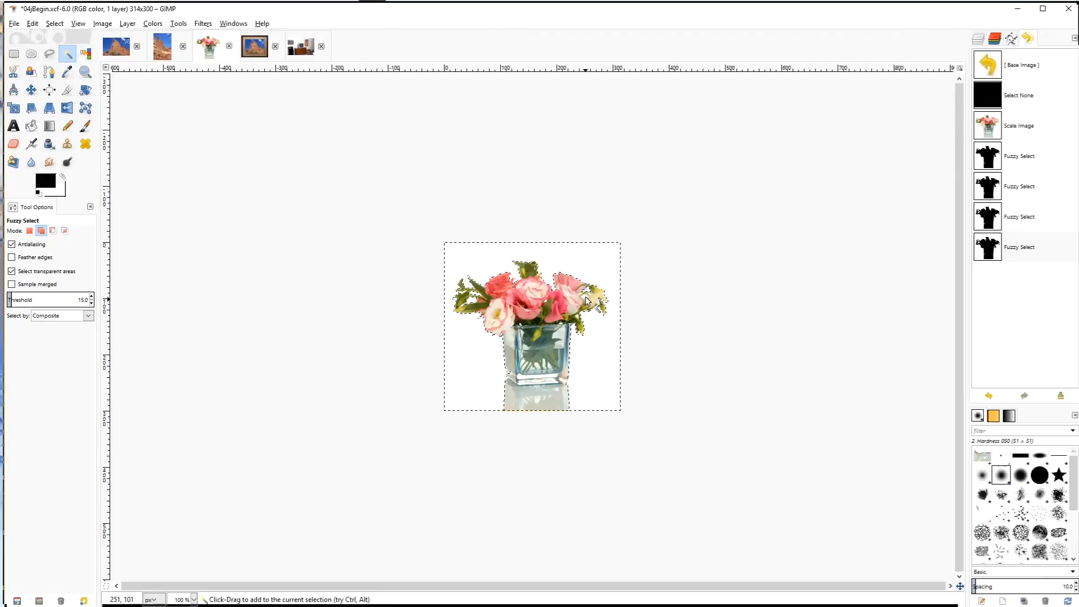
pyautogui.keyDown('shift'); pyautogui.click(586, 297); pyautogui.keyUp('shift')
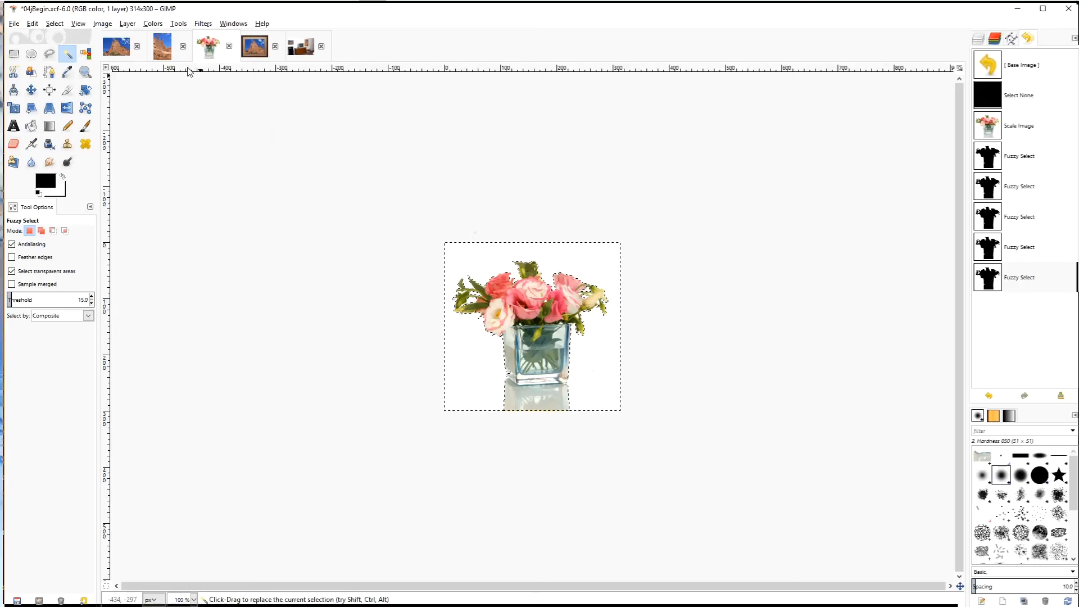
# - Add an alpha channel to the flower vase layer
pyautogui.click(127, 24)
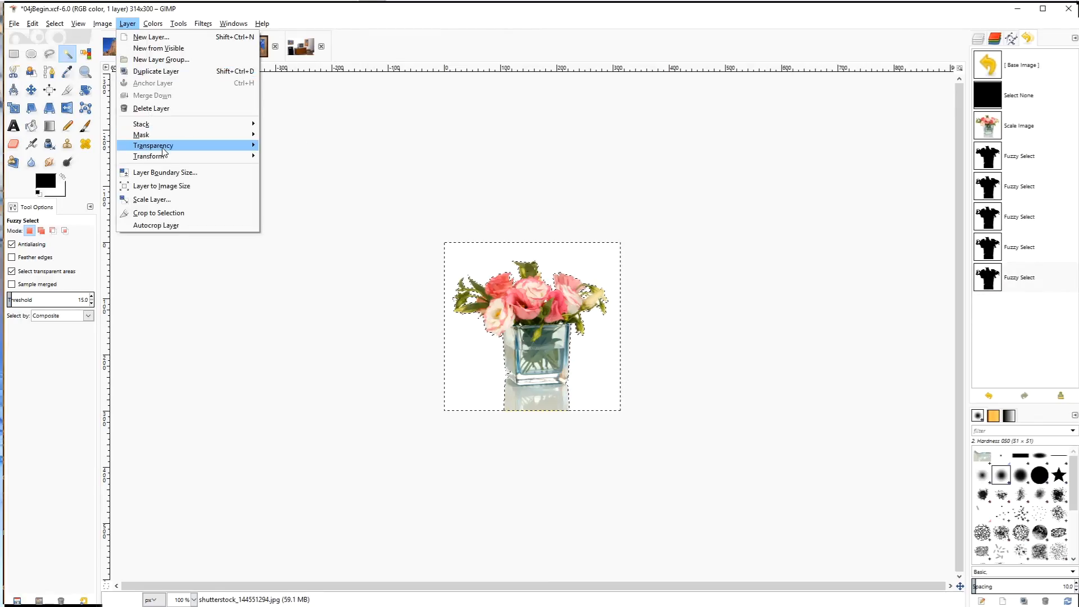
pyautogui.moveTo(162, 148)
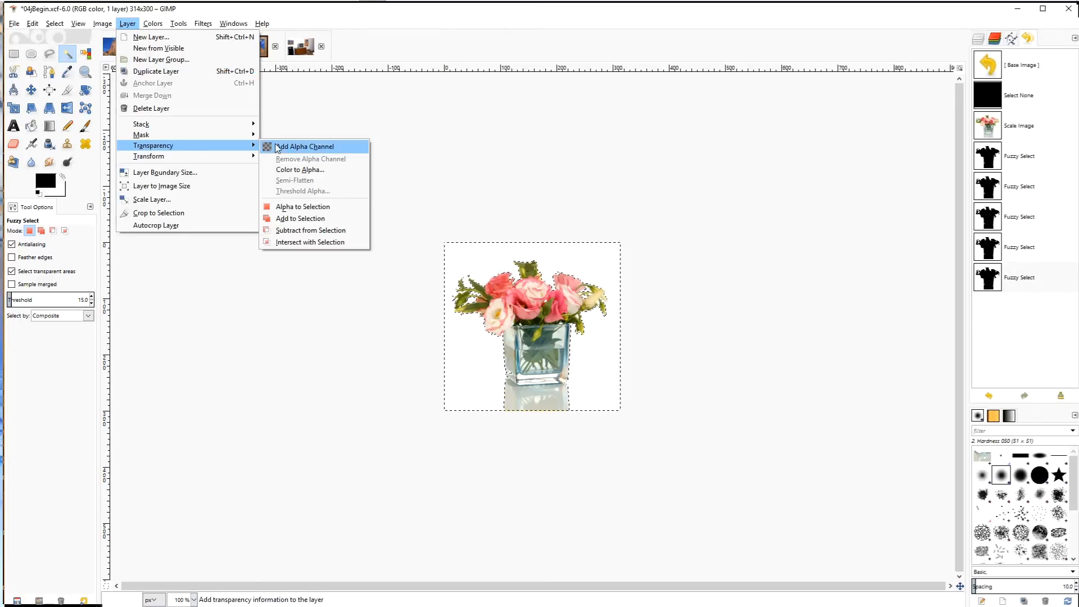
pyautogui.click(290, 147)
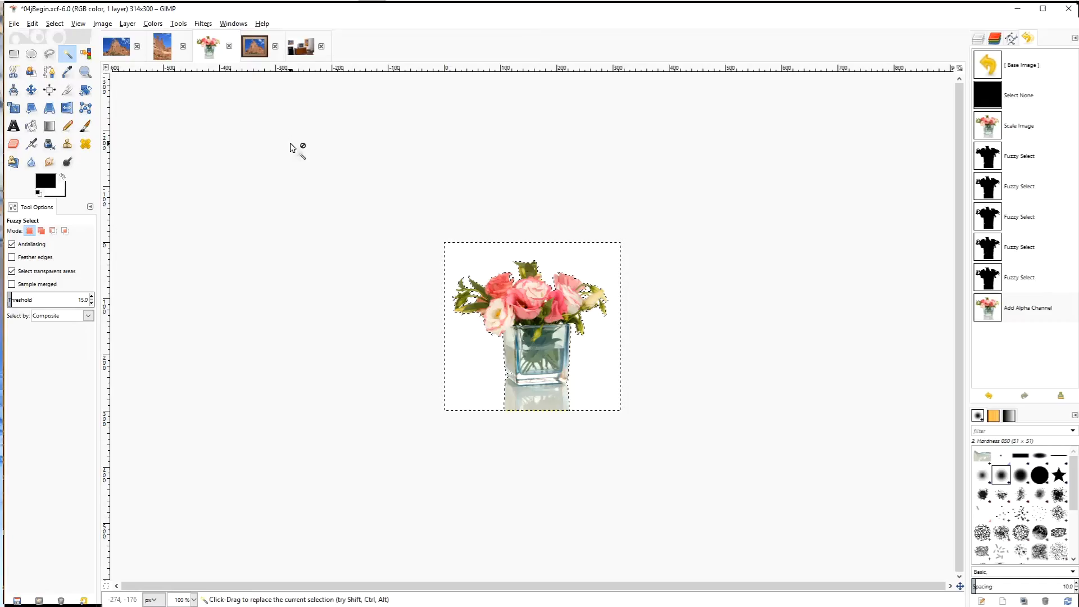
# - Clear the selected white background around the flower vase to transparency and remove the selection
pyautogui.press('Delete')
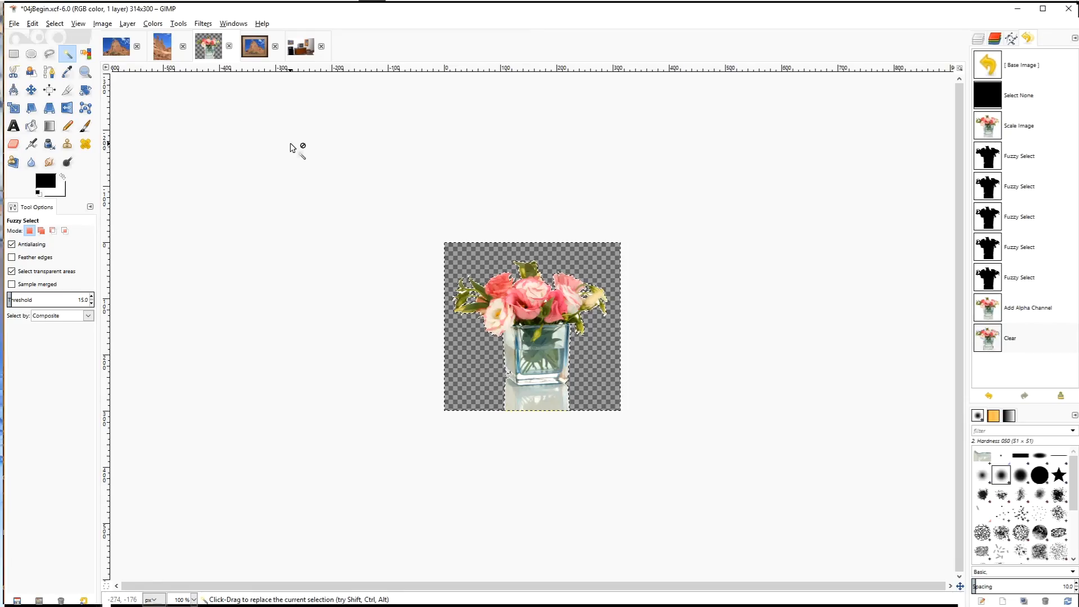
pyautogui.click(60, 28)
pyautogui.click(66, 50)
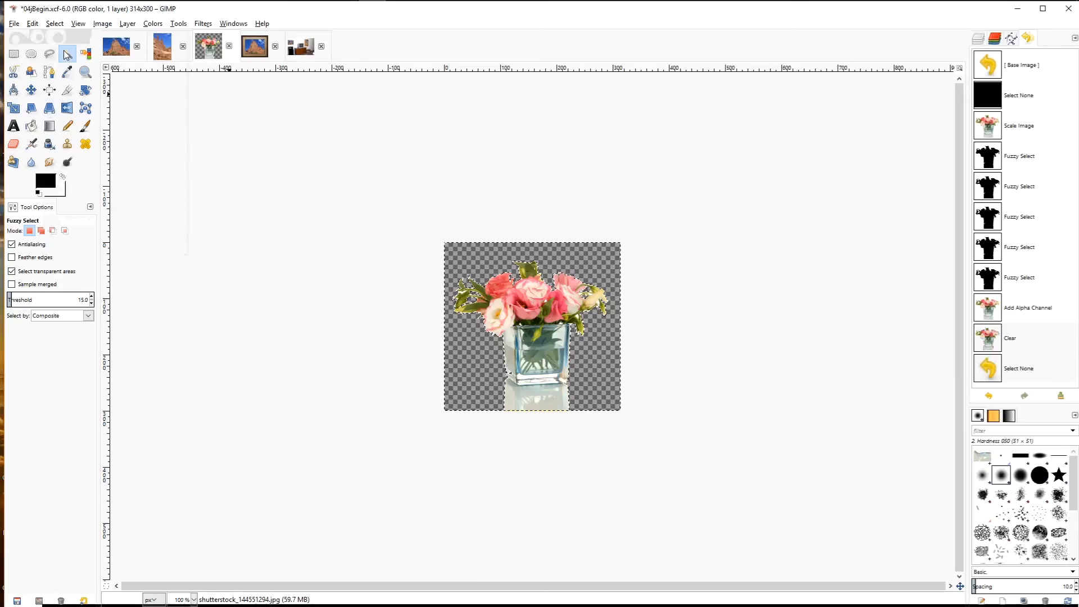
# - Copy the cut-out flower vase and paste it into the room image as a new layer
pyautogui.rightClick(516, 322)
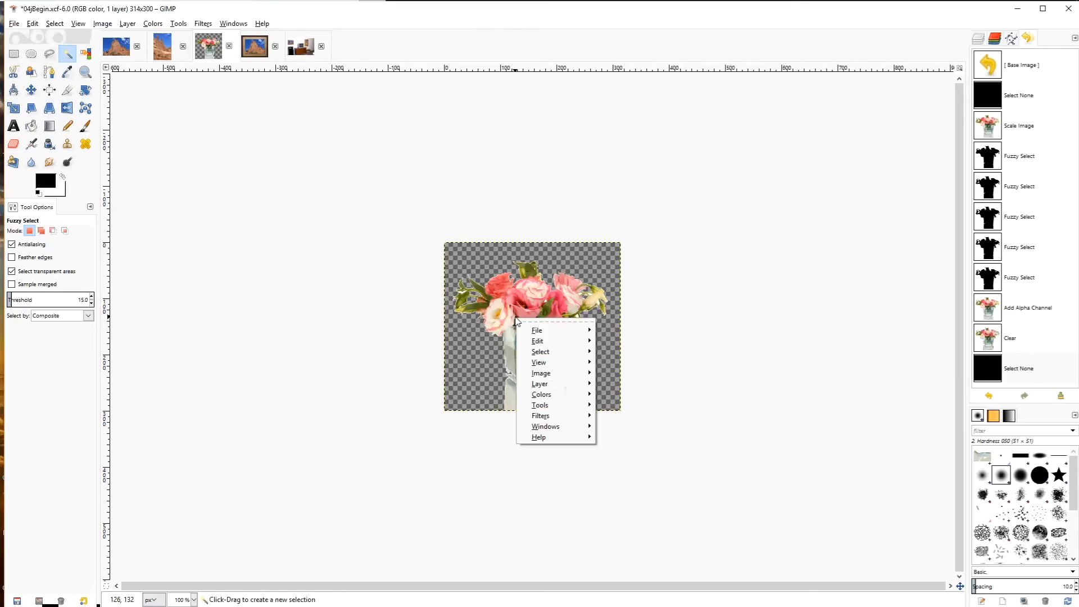
pyautogui.moveTo(551, 344)
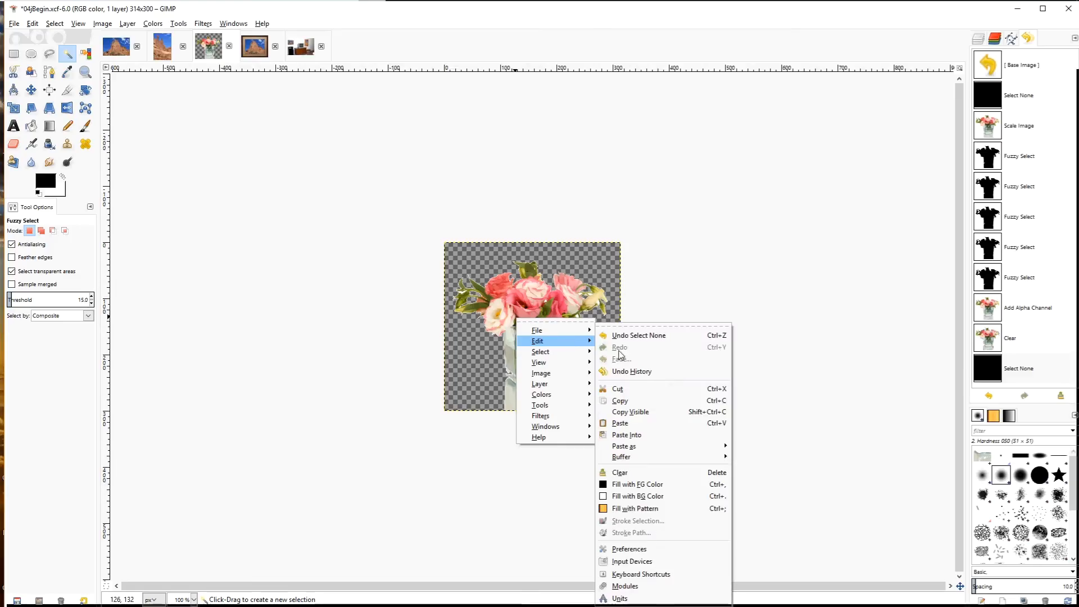
pyautogui.click(634, 405)
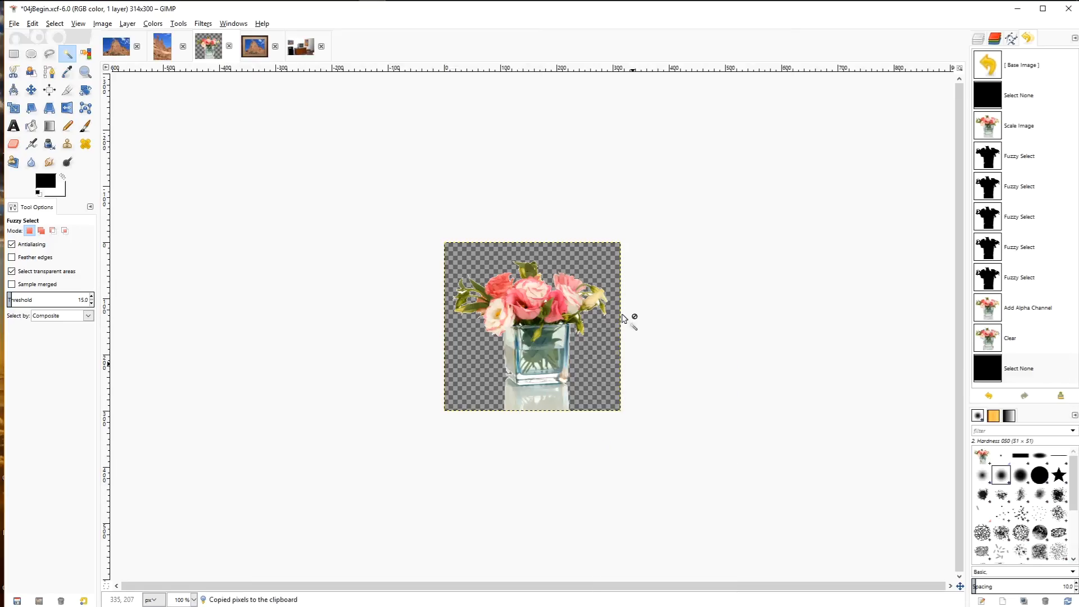
pyautogui.click(309, 49)
pyautogui.rightClick(388, 275)
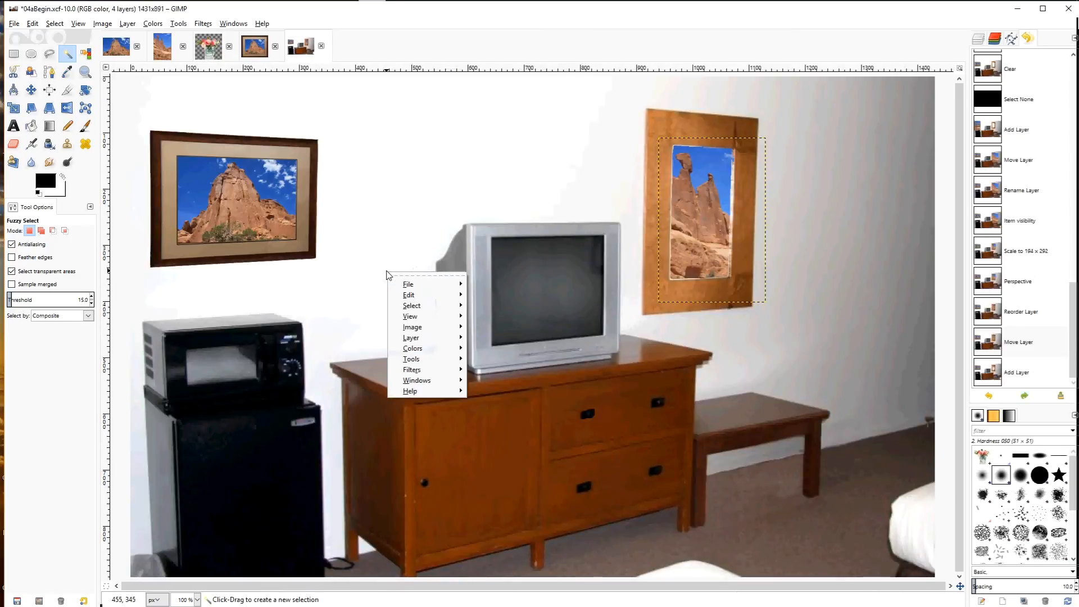
pyautogui.moveTo(416, 307)
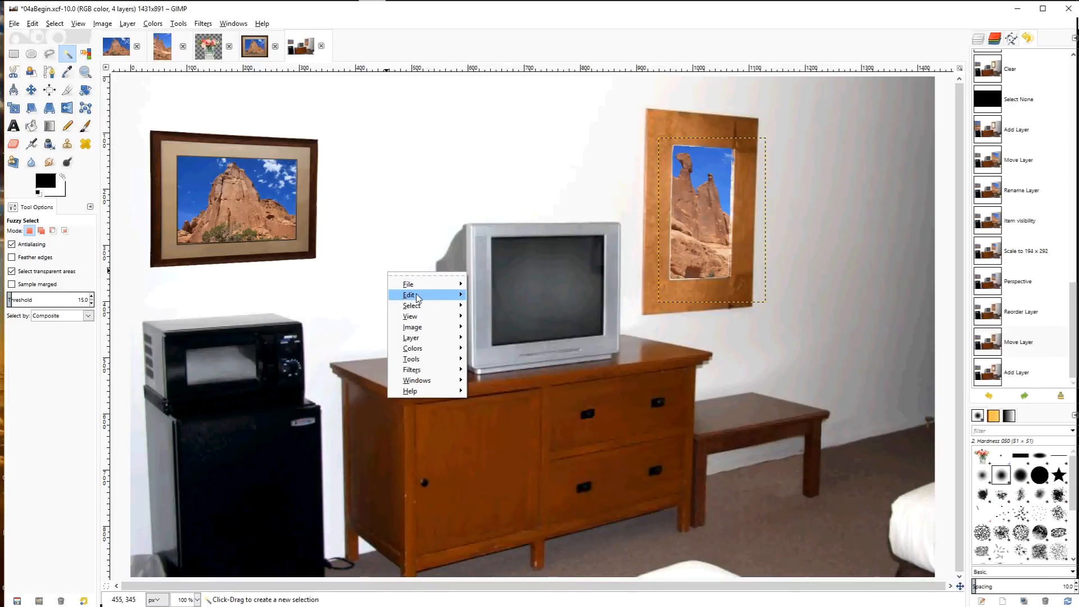
pyautogui.moveTo(571, 419)
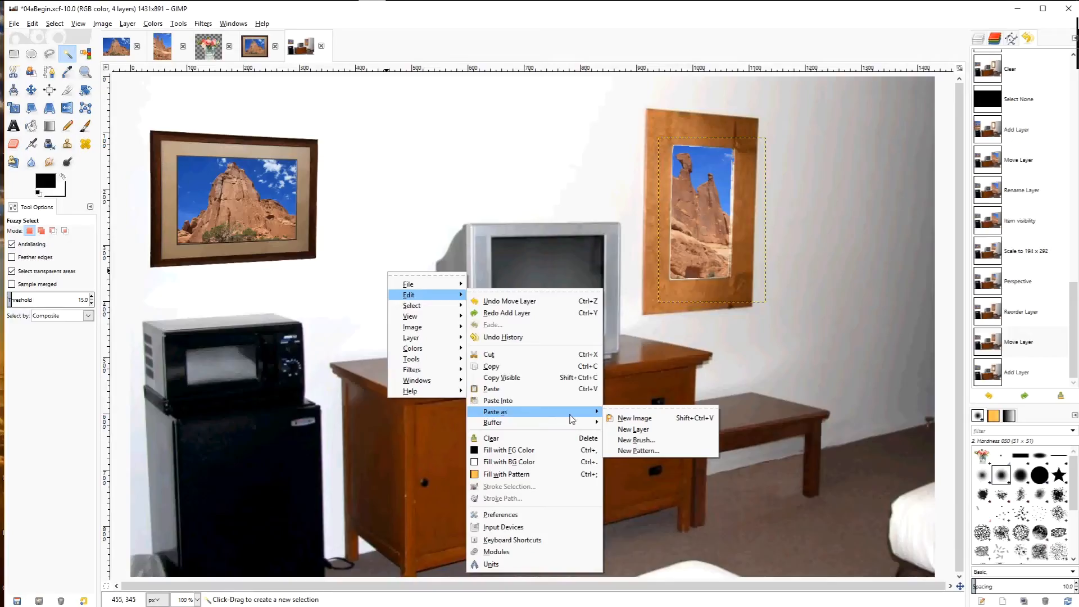
pyautogui.click(628, 429)
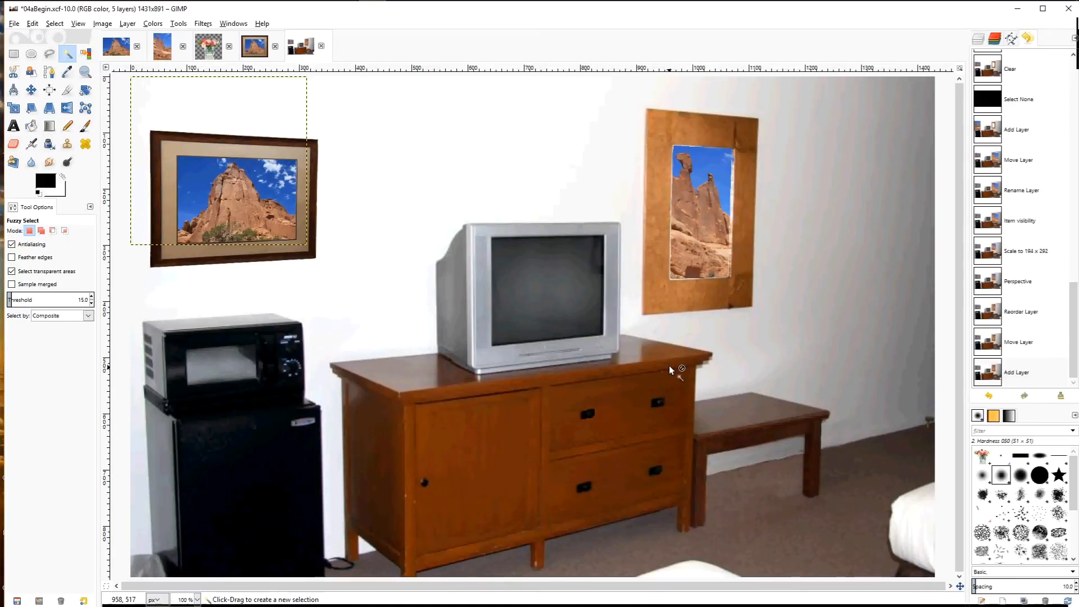
# - Reorder the pasted Clipboard layer to the top of the room image's layer stack, above Pic1
pyautogui.click(978, 40)
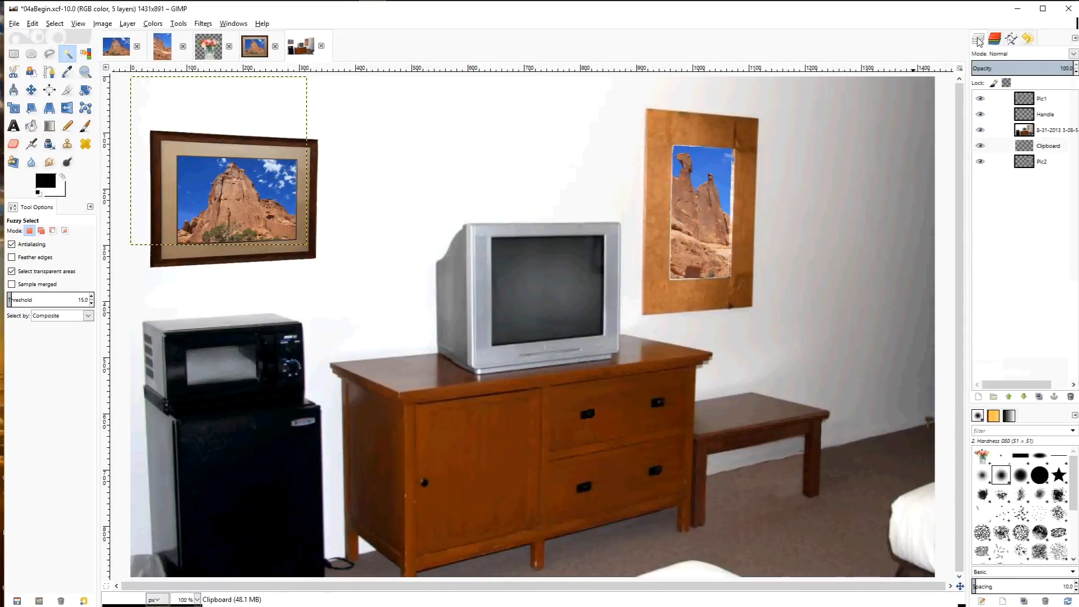
pyautogui.scroll(-1, 190, 496)
pyautogui.scroll(1, 189, 498)
pyautogui.click(196, 600)
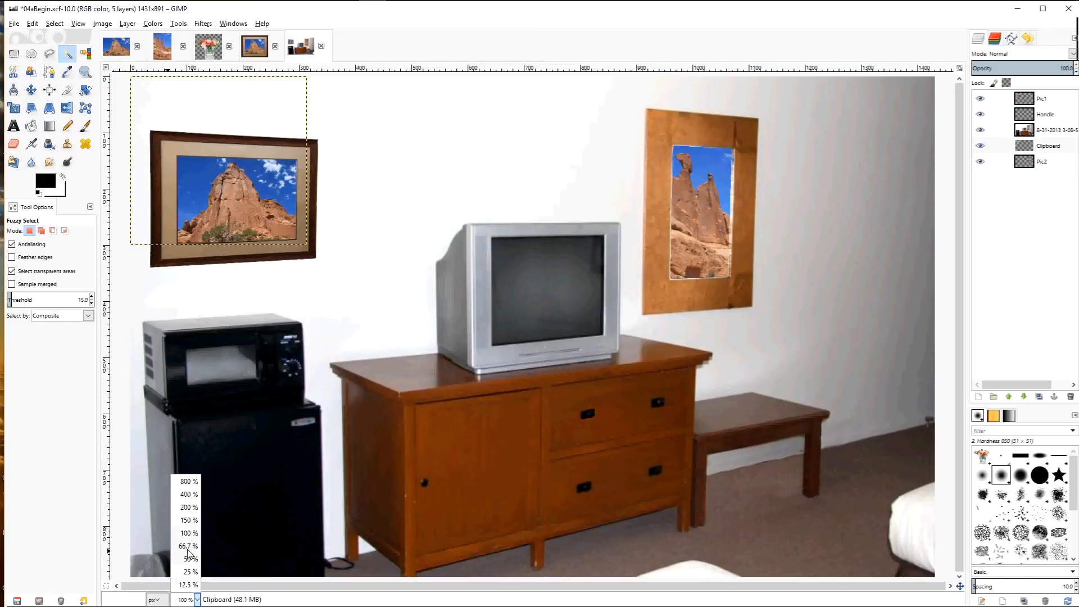
pyautogui.click(189, 546)
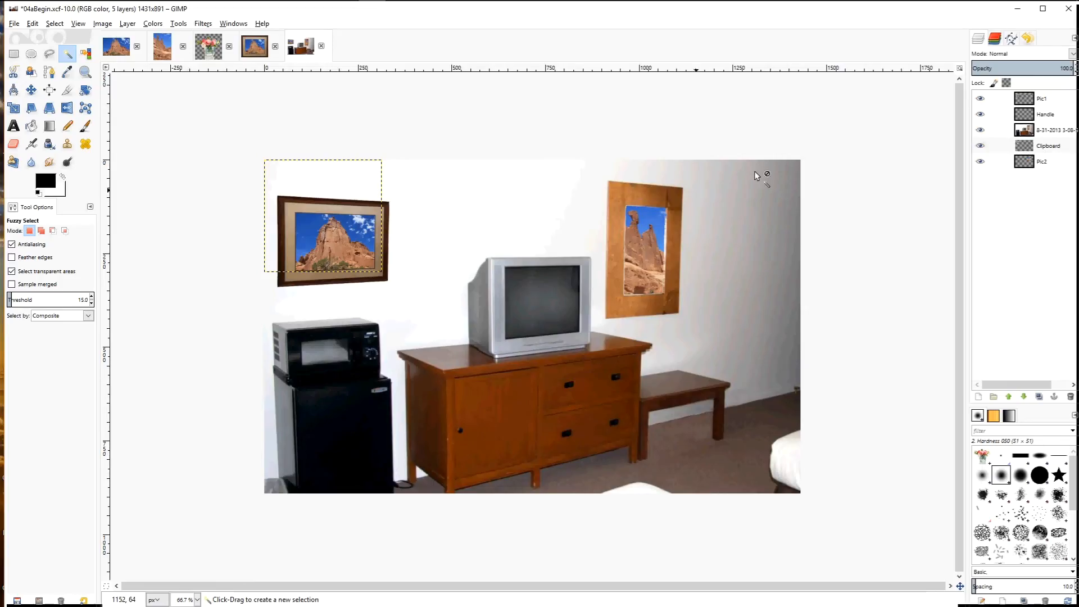
pyautogui.click(1066, 148)
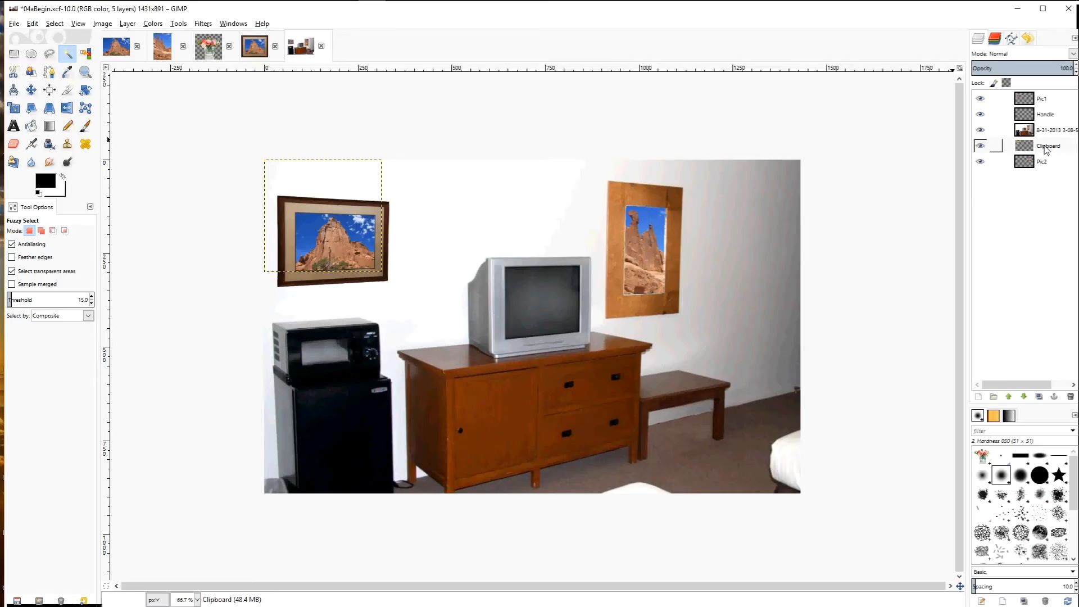
pyautogui.moveTo(1047, 149); pyautogui.dragTo(1040, 97)
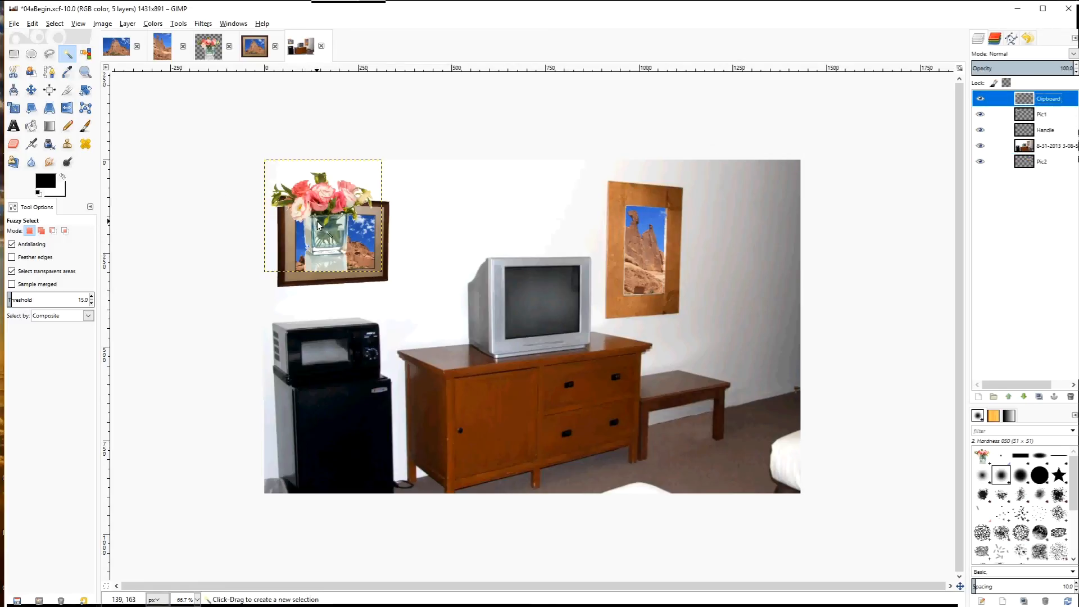
# - Scale the flower vase layer proportionally to a width of 214 px and position it on the dresser beside the television
pyautogui.click(30, 89)
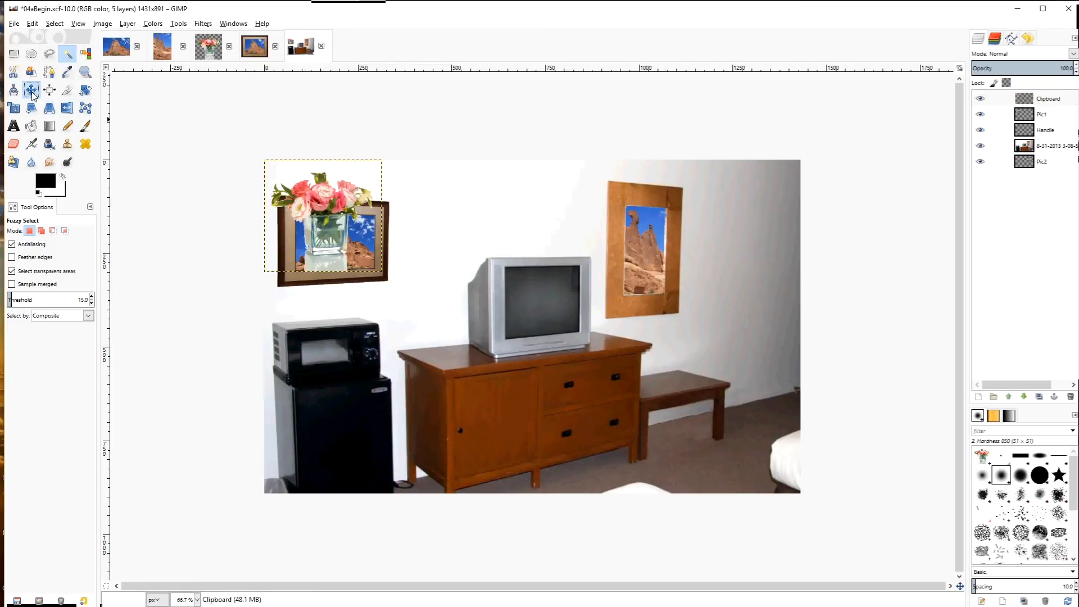
pyautogui.moveTo(363, 235); pyautogui.dragTo(446, 330)
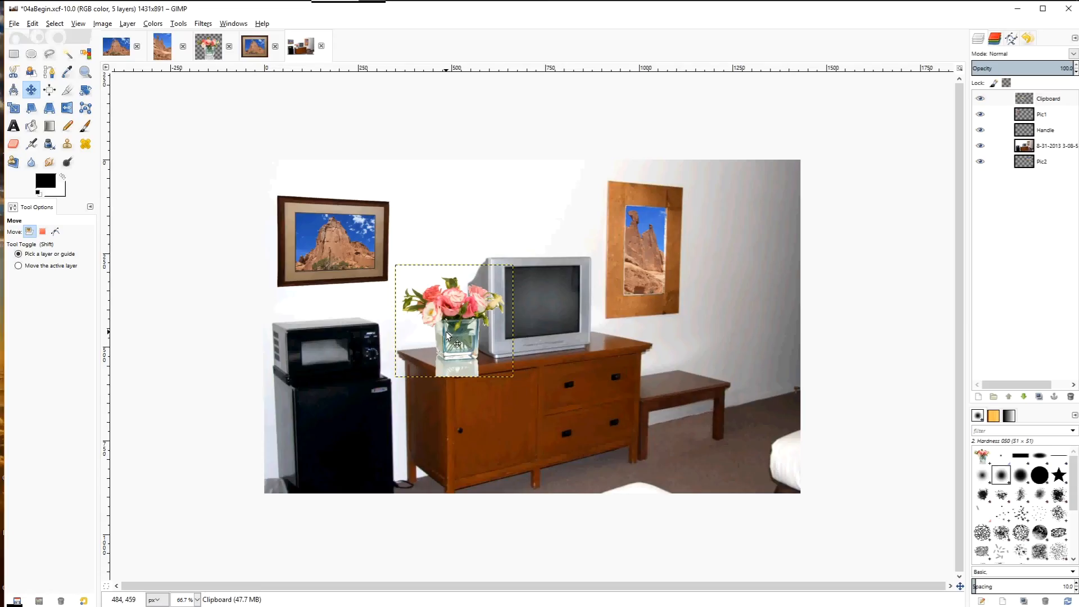
pyautogui.click(14, 108)
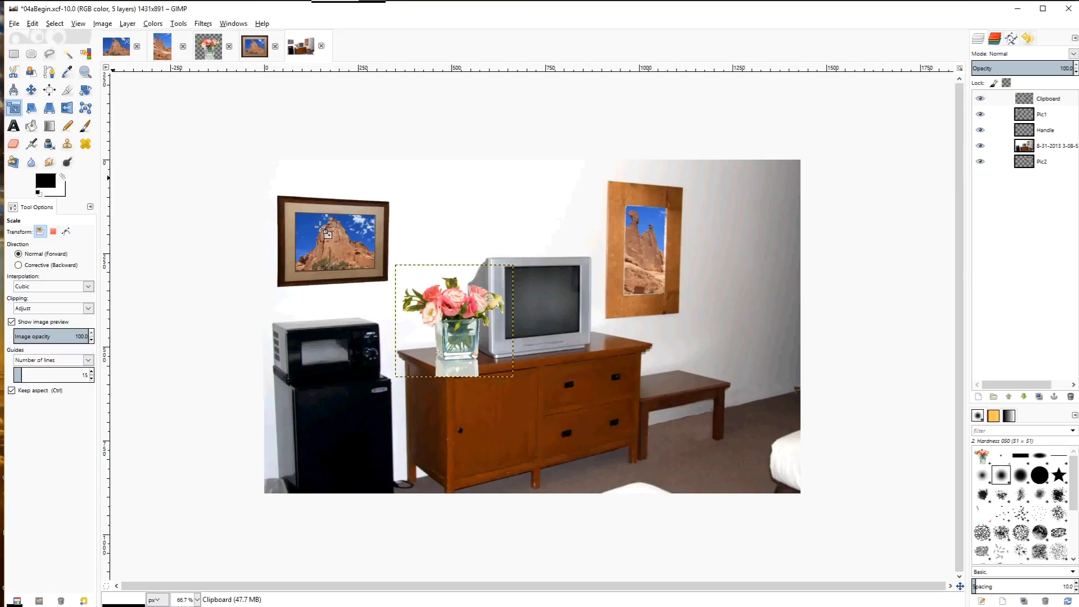
pyautogui.click(454, 308)
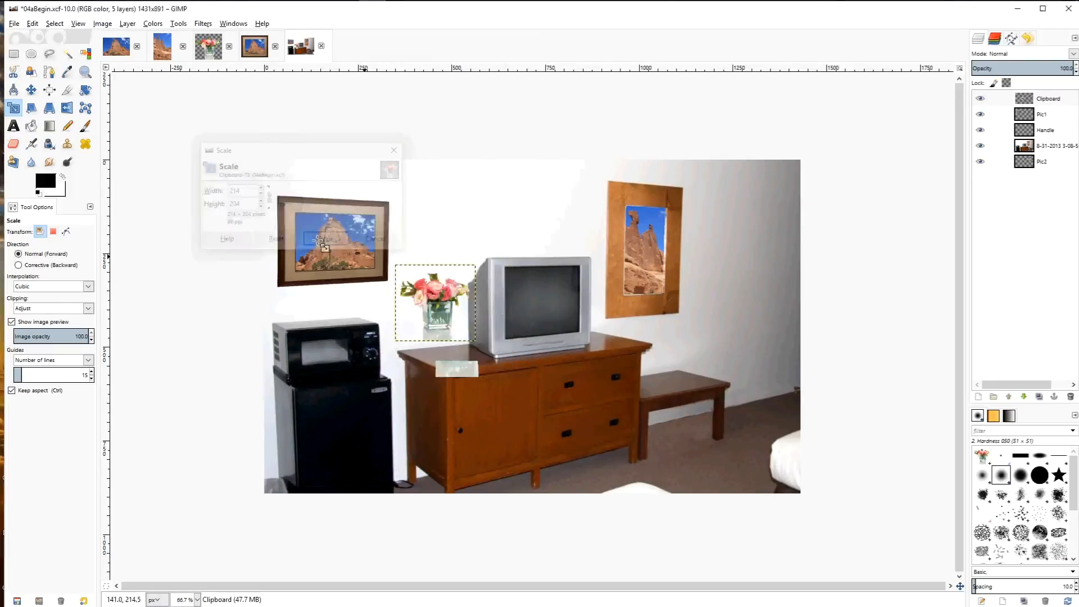
pyautogui.click(260, 207)
pyautogui.click(261, 207)
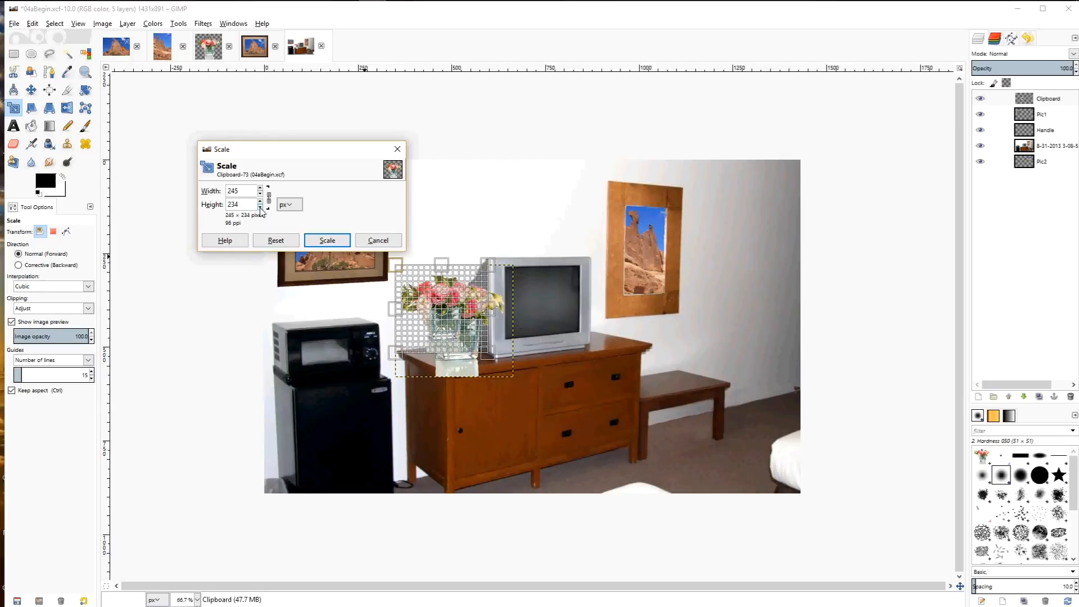
pyautogui.click(261, 207)
pyautogui.click(261, 207)
pyautogui.click(318, 240)
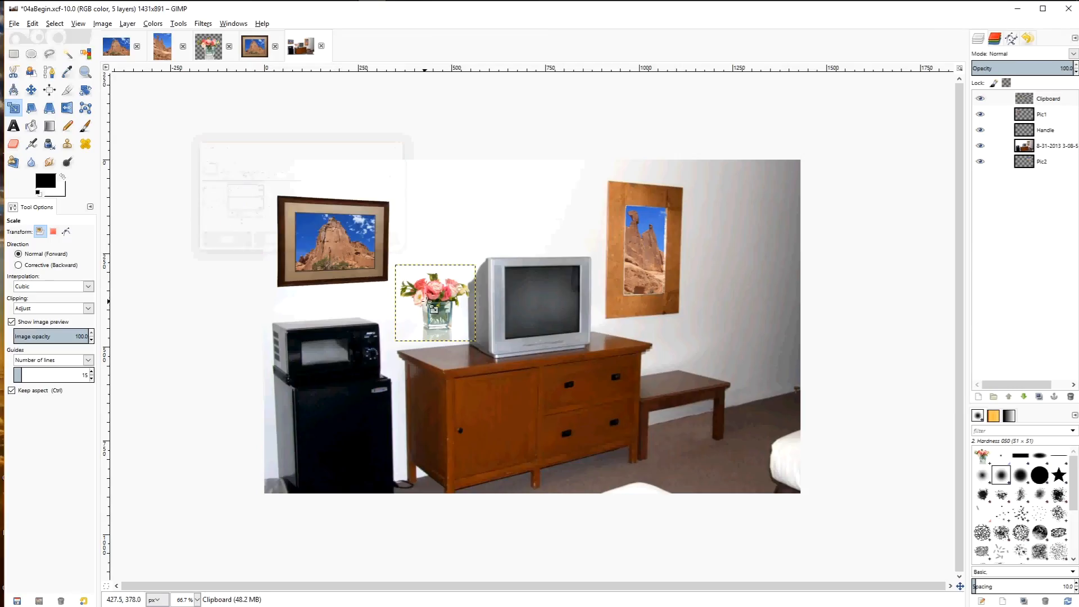
pyautogui.click(31, 89)
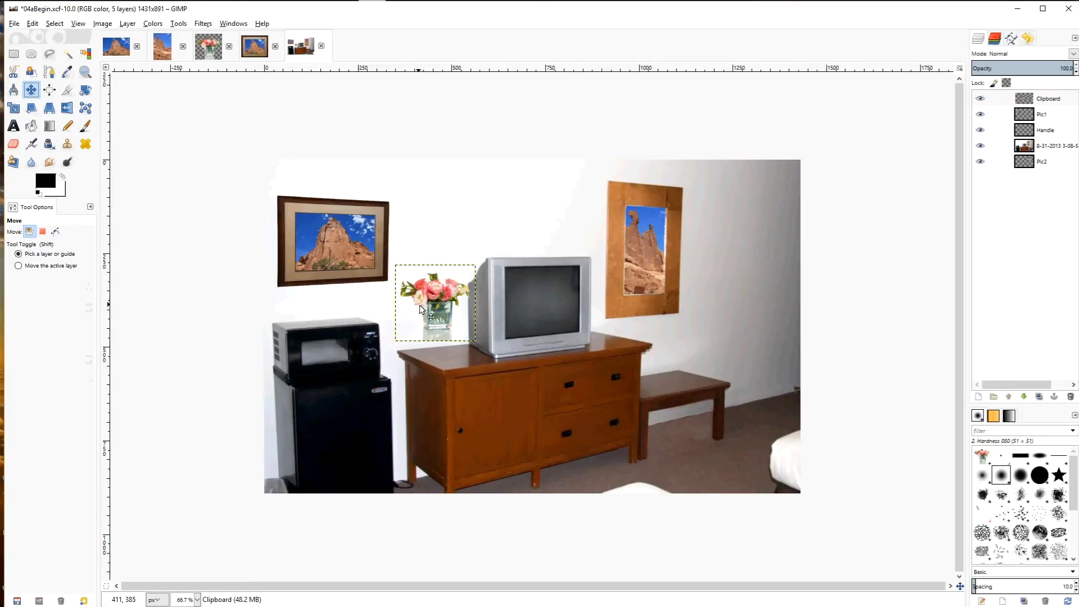
pyautogui.moveTo(435, 318); pyautogui.dragTo(451, 344)
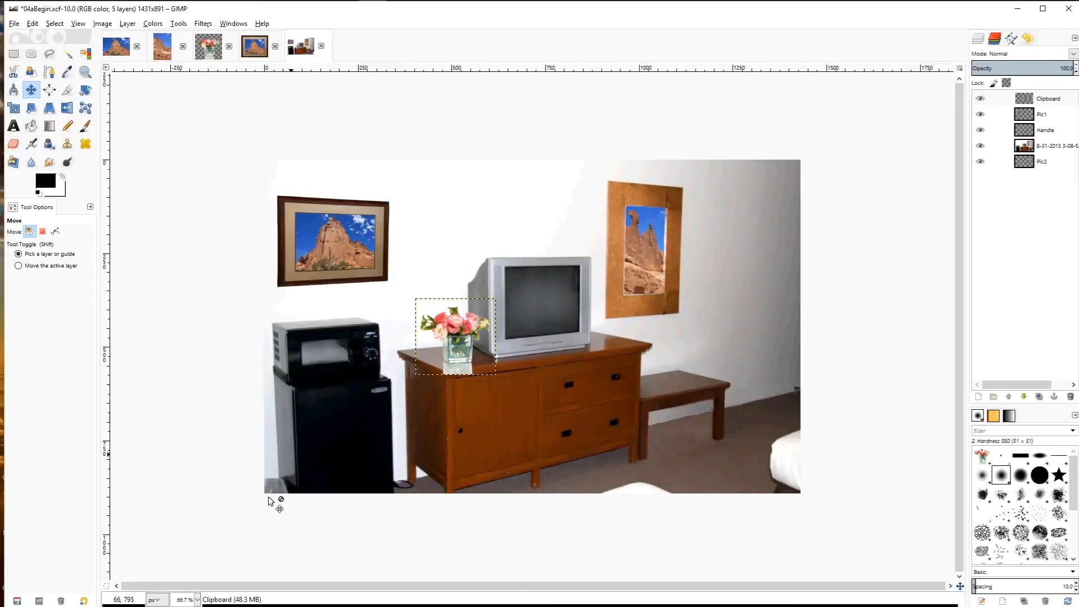
# - Outline the part of the vase's reflection overhanging the dresser's front edge with Free Select, delete it, and clear the selection
pyautogui.click(197, 600)
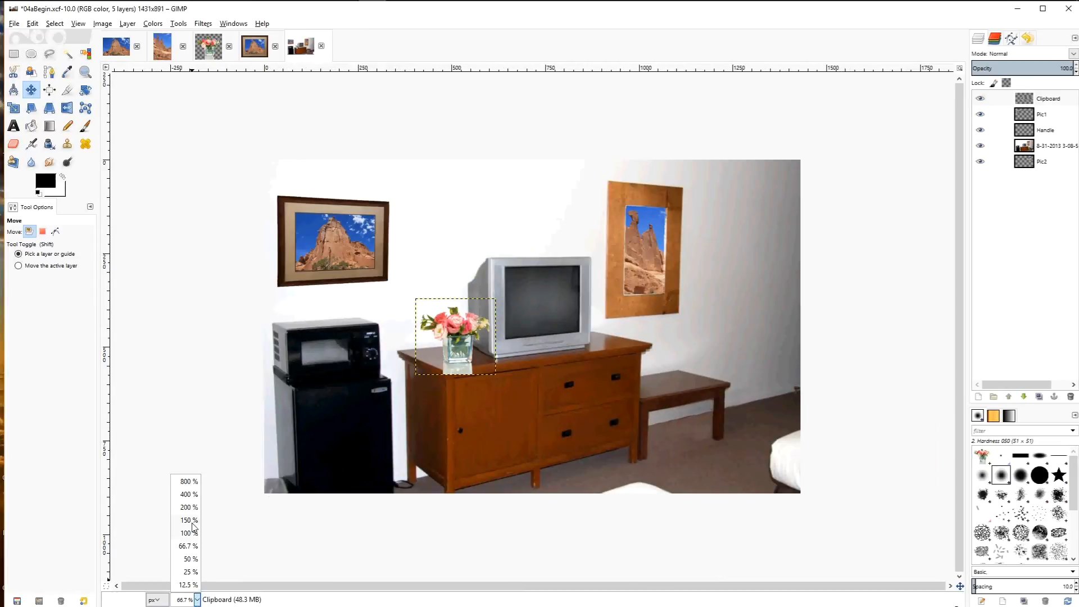
pyautogui.click(190, 534)
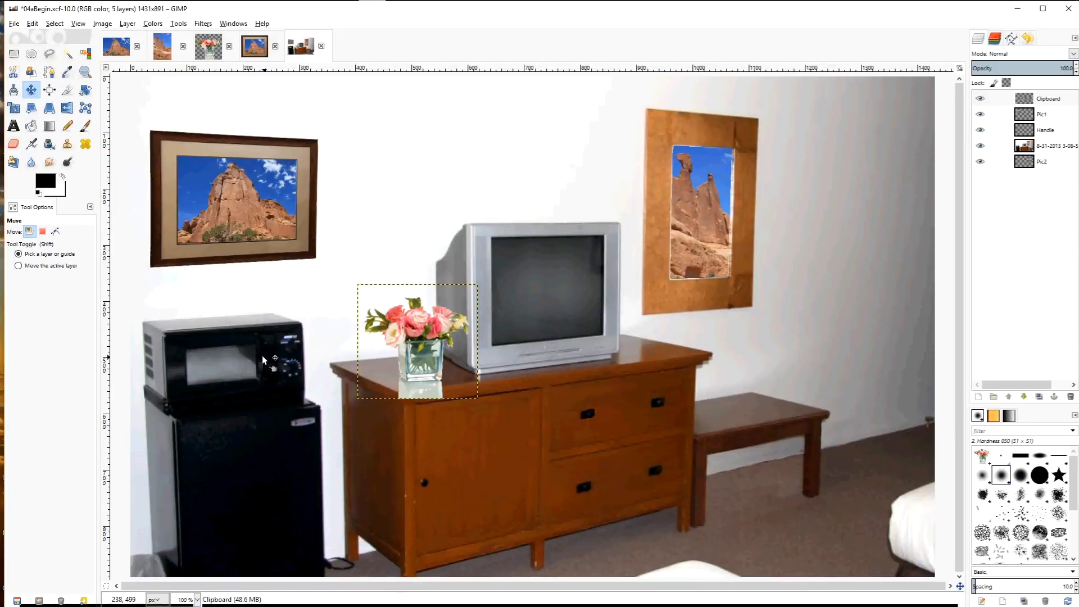
pyautogui.click(49, 55)
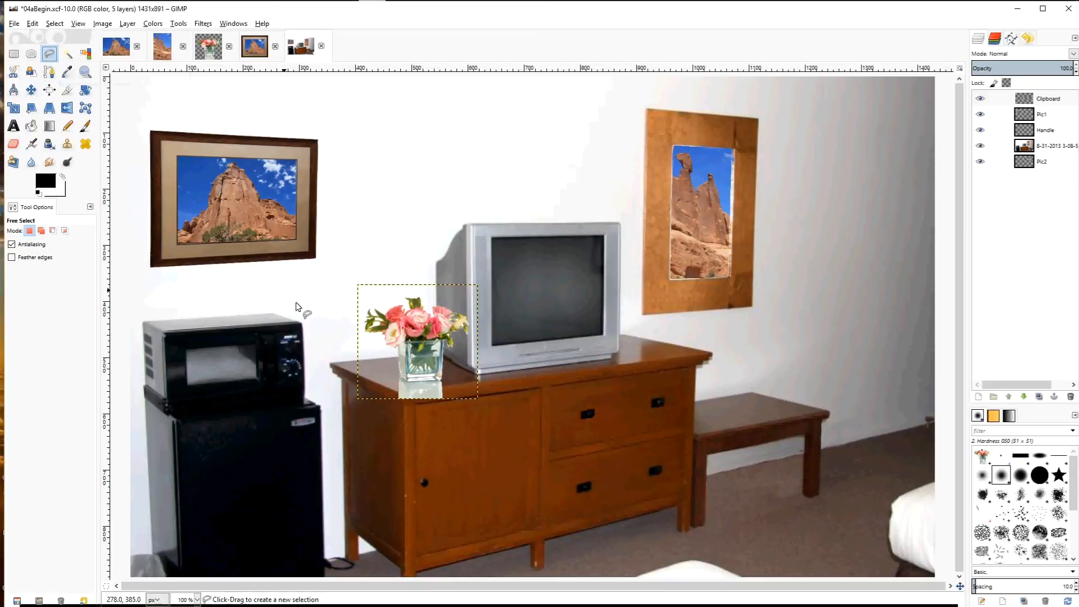
pyautogui.click(396, 391)
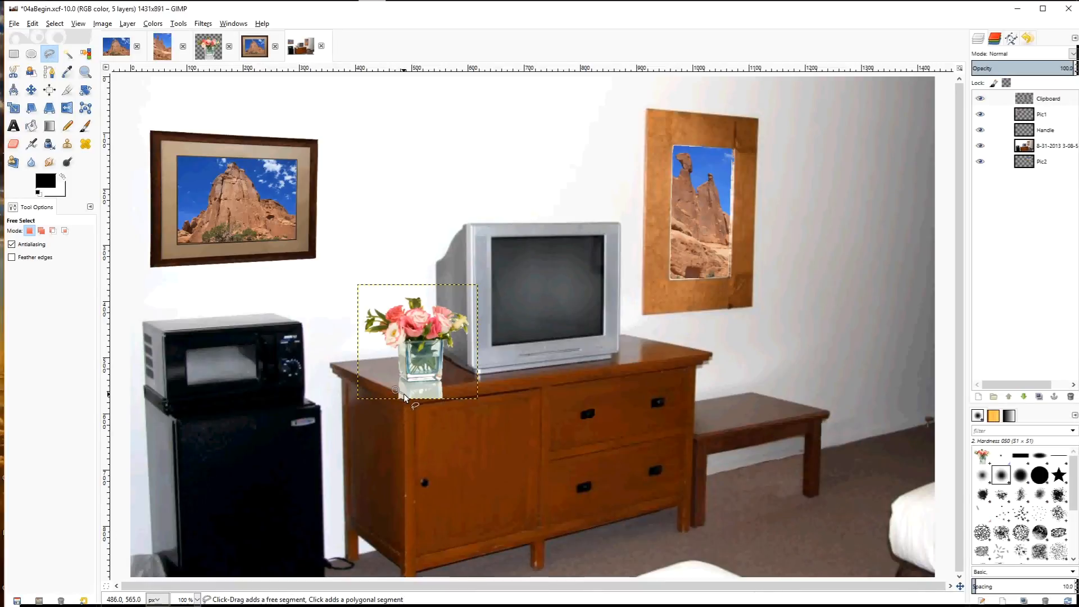
pyautogui.click(405, 393)
pyautogui.click(443, 387)
pyautogui.click(450, 400)
pyautogui.click(394, 406)
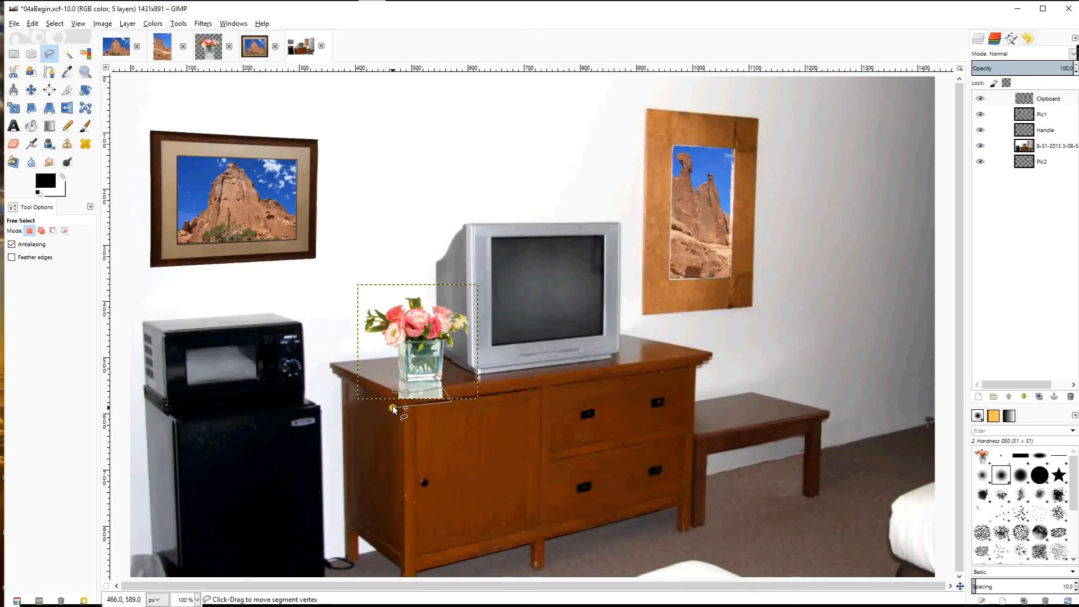
pyautogui.click(395, 391)
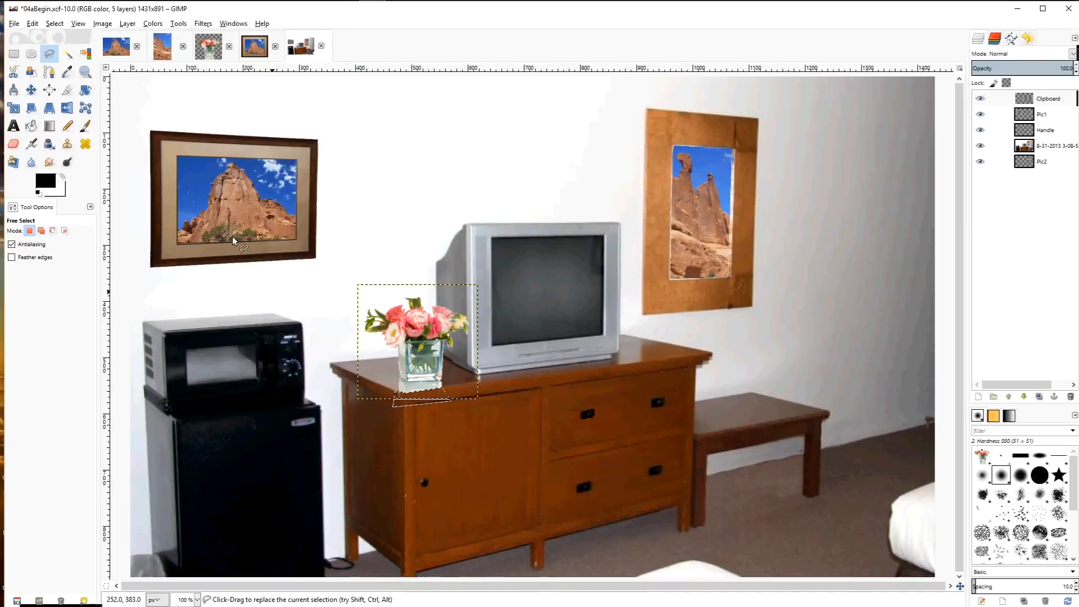
pyautogui.click(57, 26)
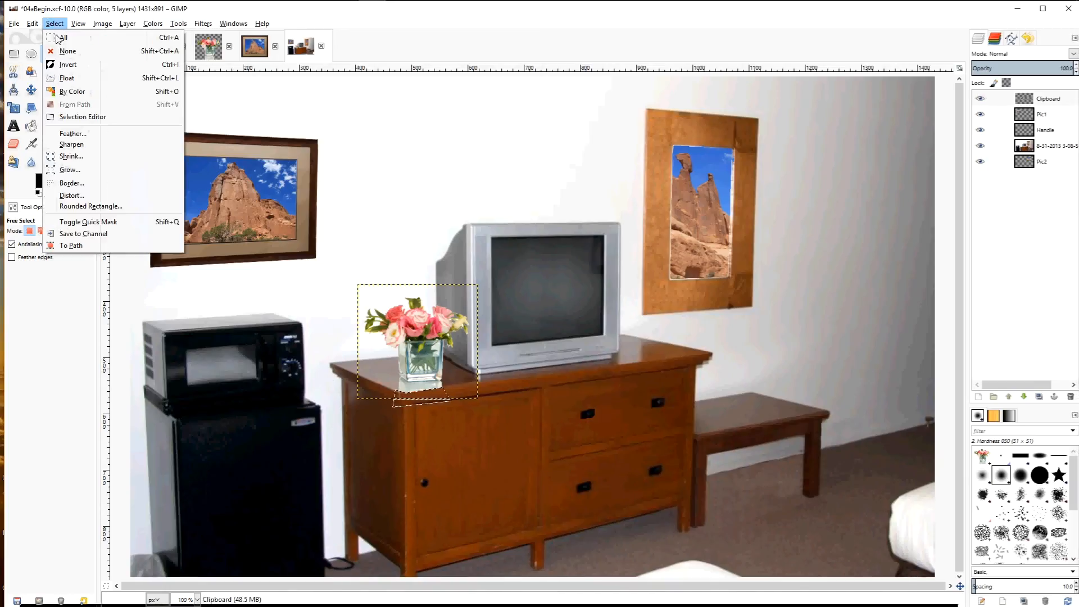
pyautogui.click(67, 47)
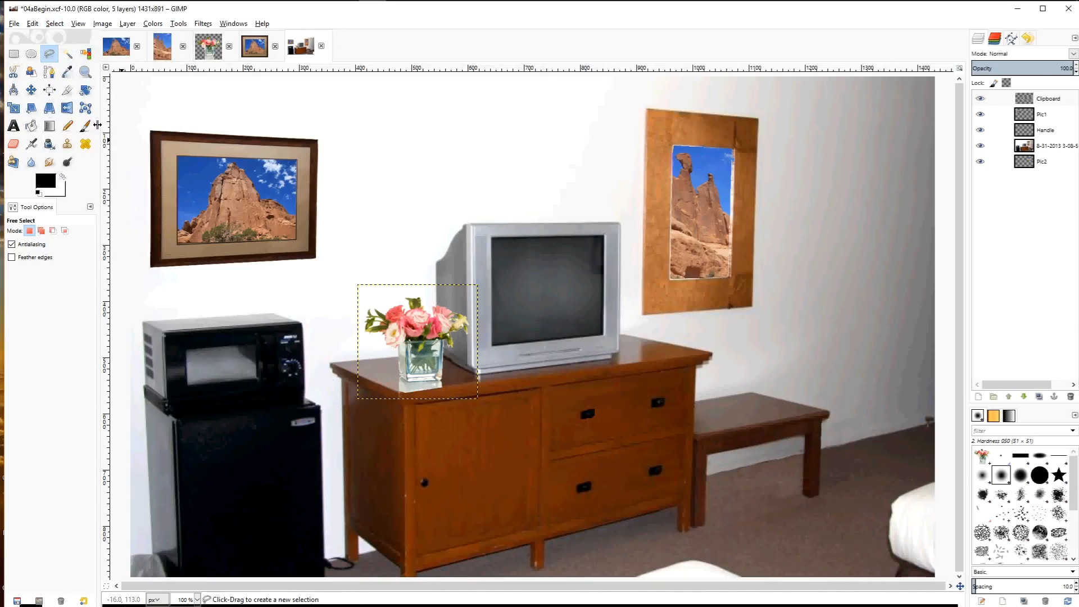
# - Trace the remaining reflection beneath the vase's base with Scissors Select and turn the closed outline into a selection
pyautogui.click(12, 75)
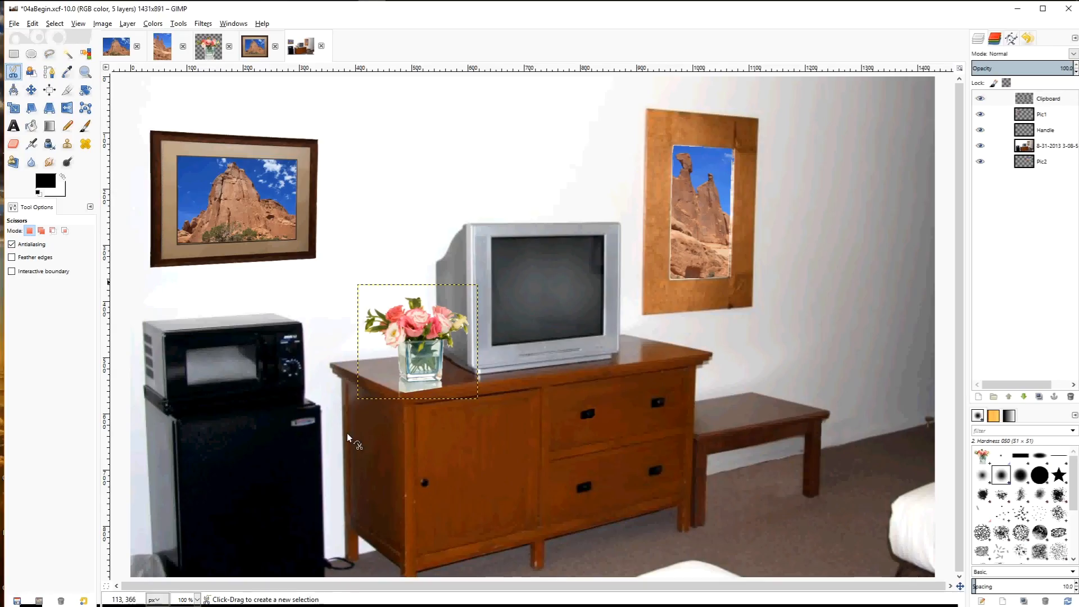
pyautogui.click(400, 376)
pyautogui.click(407, 383)
pyautogui.click(441, 382)
pyautogui.click(443, 387)
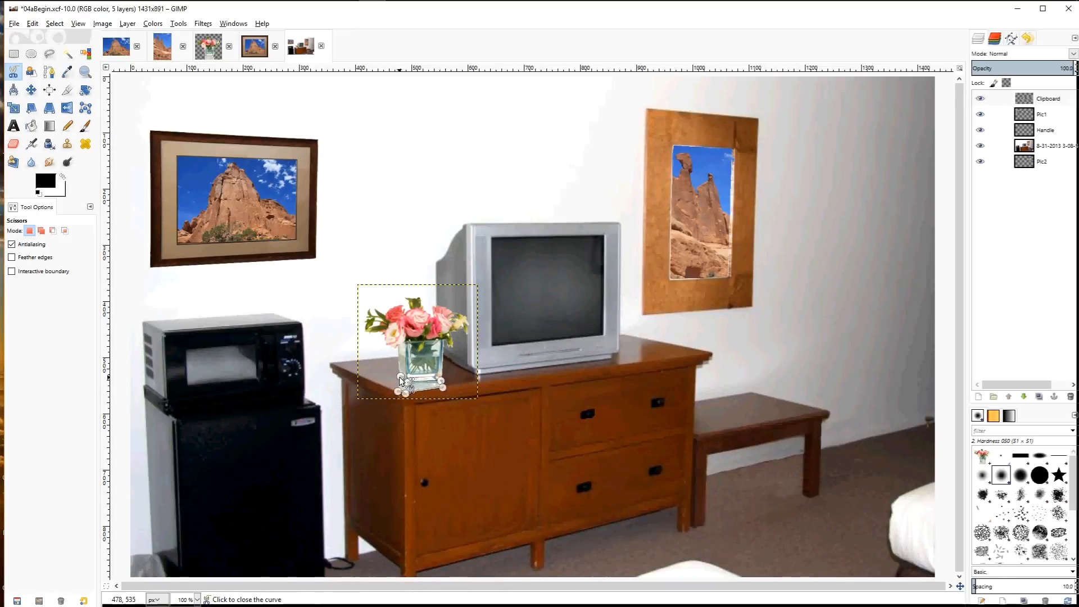
pyautogui.click(404, 393)
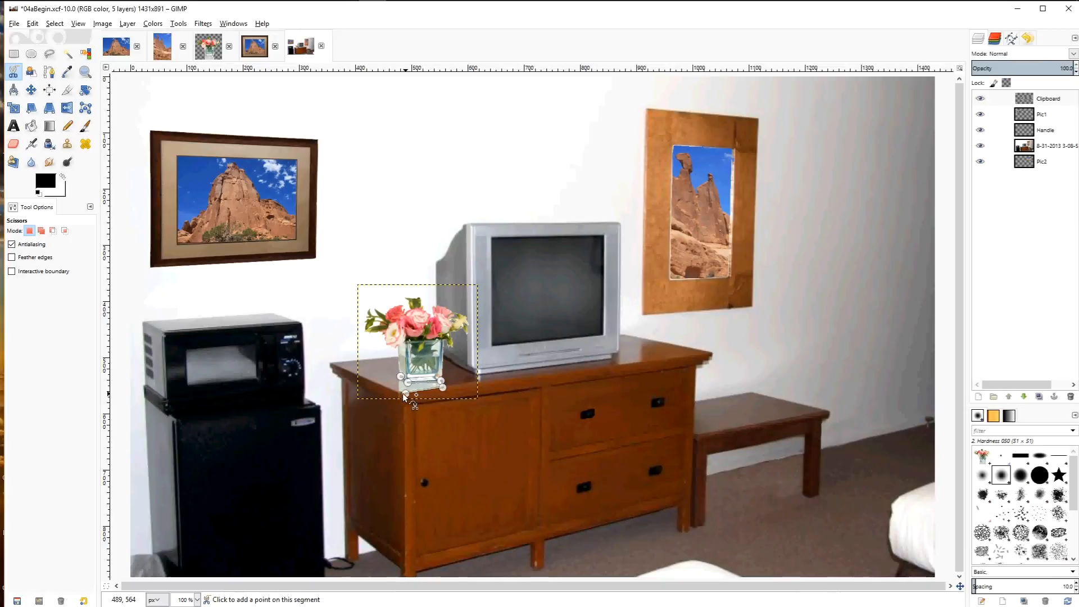
pyautogui.click(398, 391)
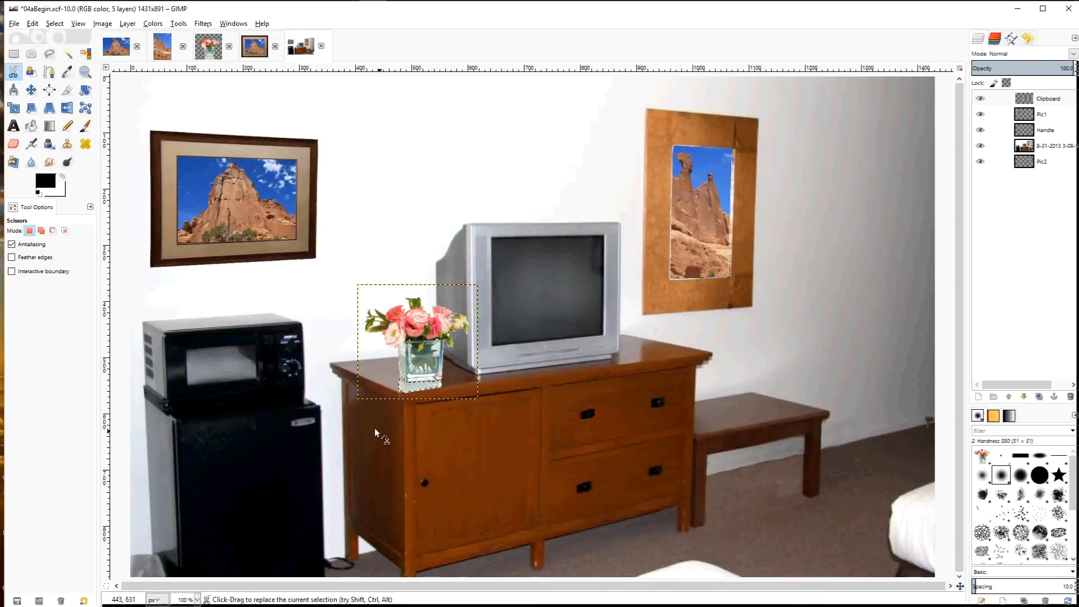
pyautogui.click(400, 377)
pyautogui.click(412, 387)
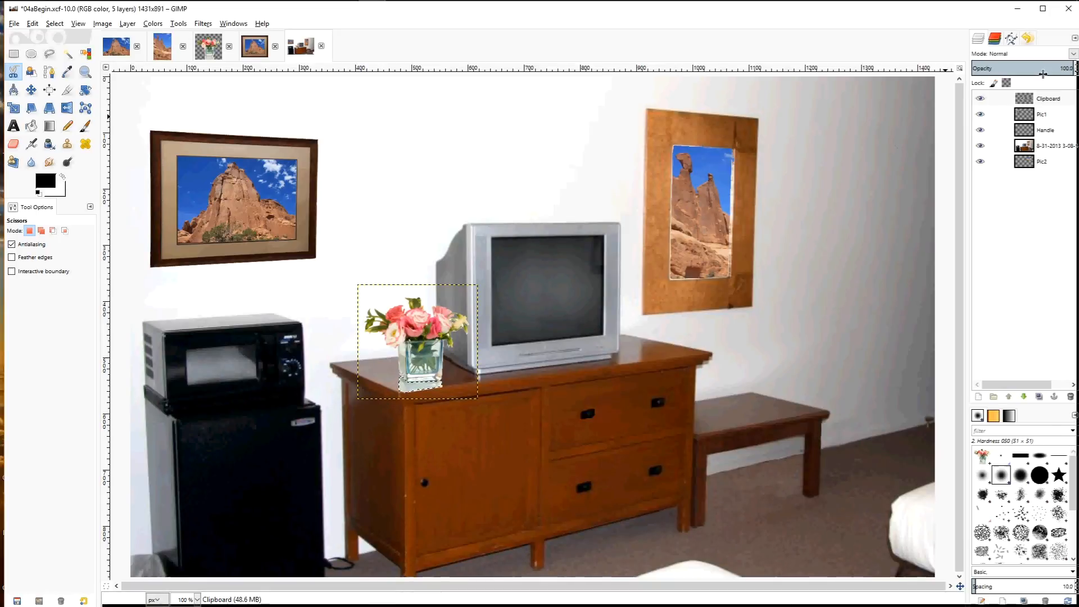
# - Try lowering the whole flower vase layer's opacity to 45, and undo the change
pyautogui.click(1077, 72)
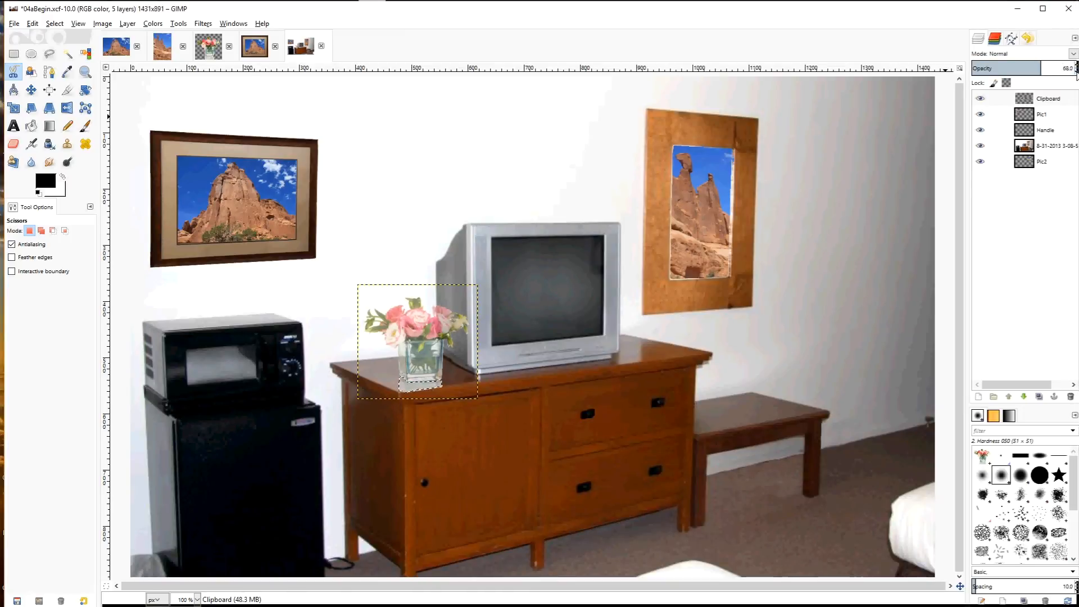
pyautogui.click(1077, 73)
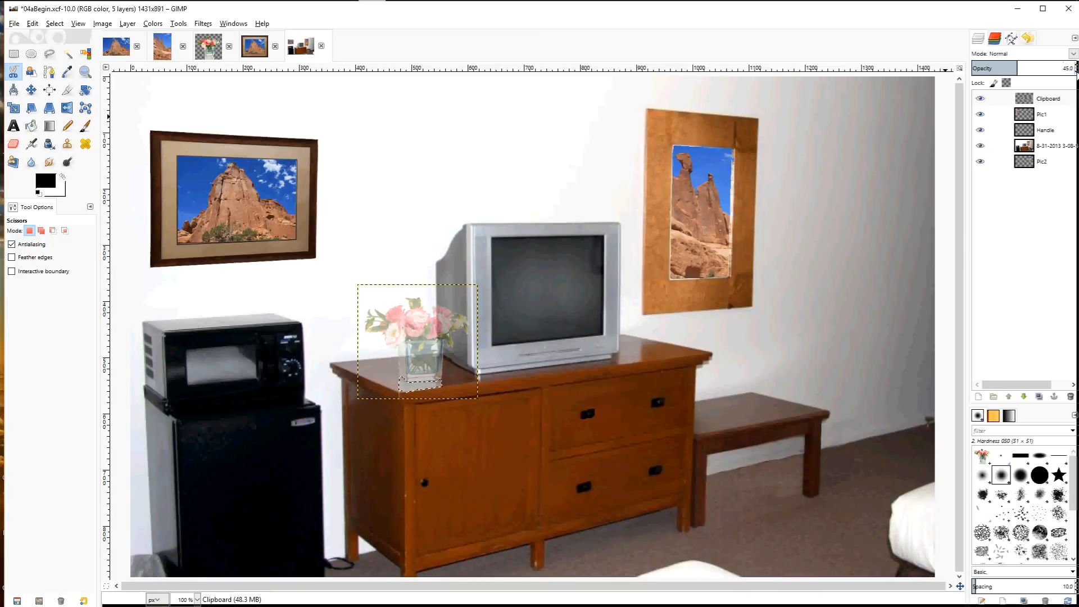
pyautogui.hotkey('ctrl', 'z')
pyautogui.hotkey('ctrl', 'y')
pyautogui.hotkey('ctrl', 'z')
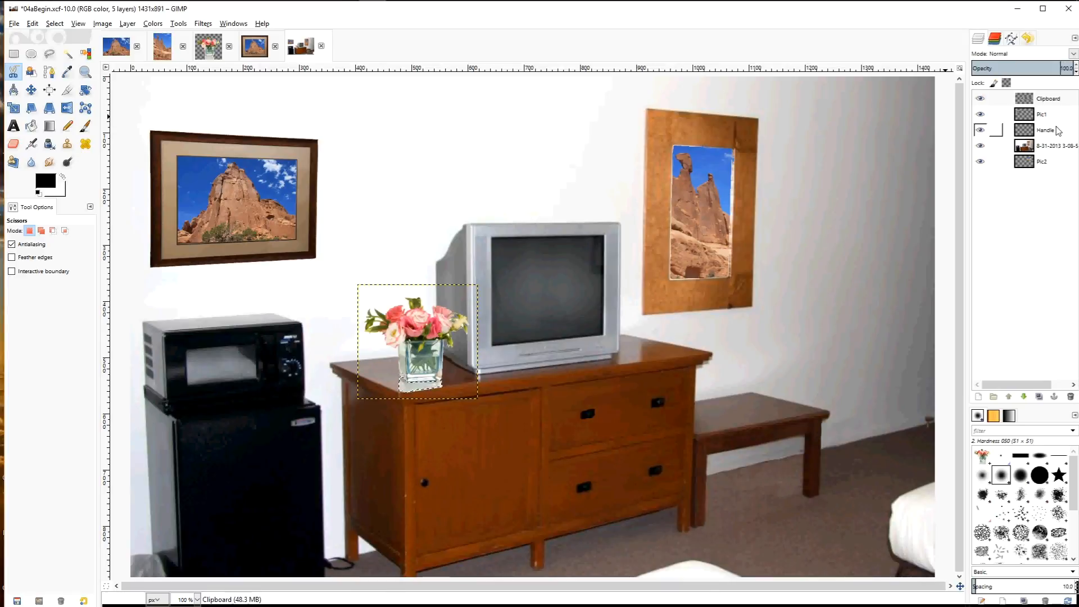
# - Retrace the reflection beneath the vase's base with Scissors Select and turn the closed outline into a selection
pyautogui.click(403, 378)
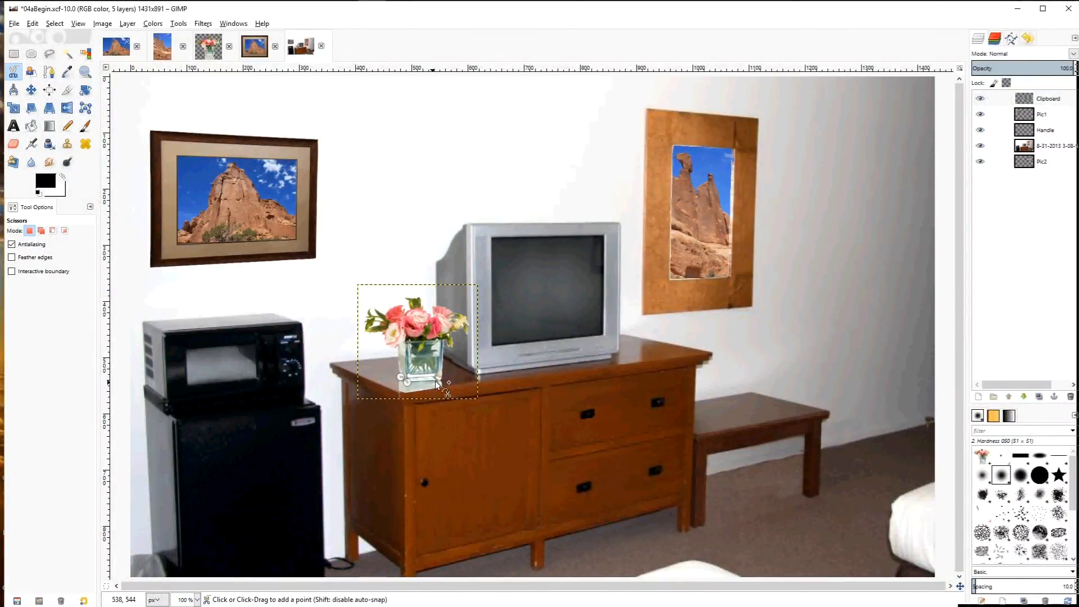
pyautogui.click(441, 382)
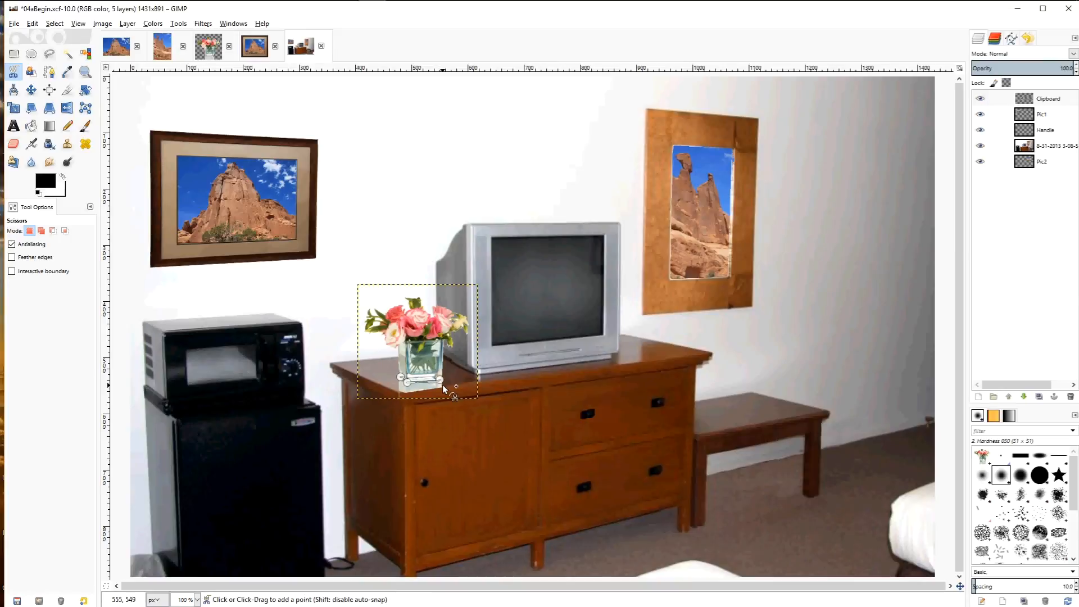
pyautogui.click(441, 386)
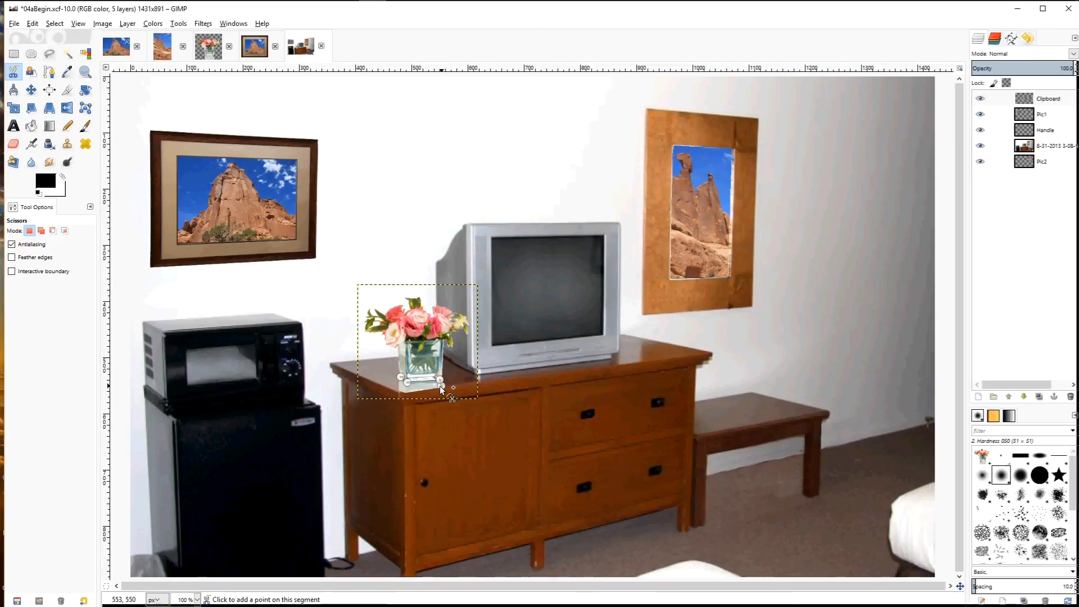
pyautogui.click(399, 392)
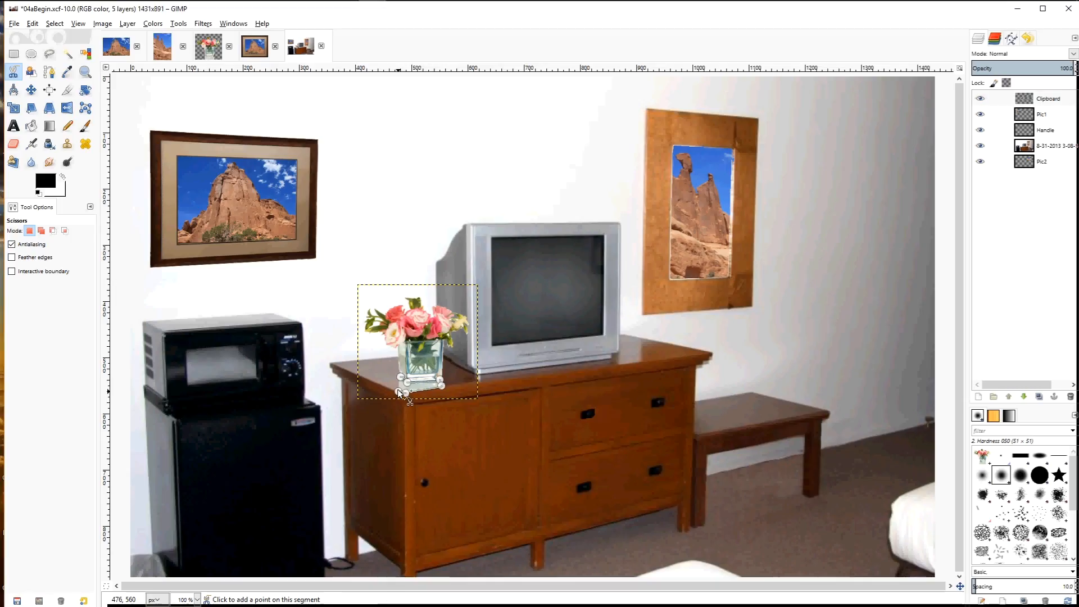
pyautogui.click(407, 383)
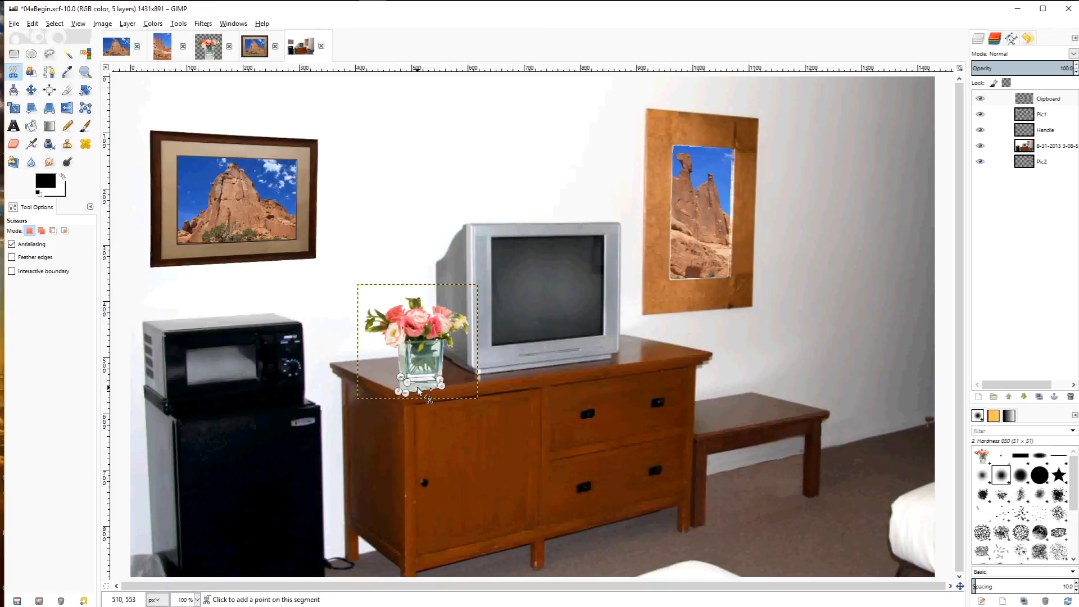
pyautogui.click(413, 392)
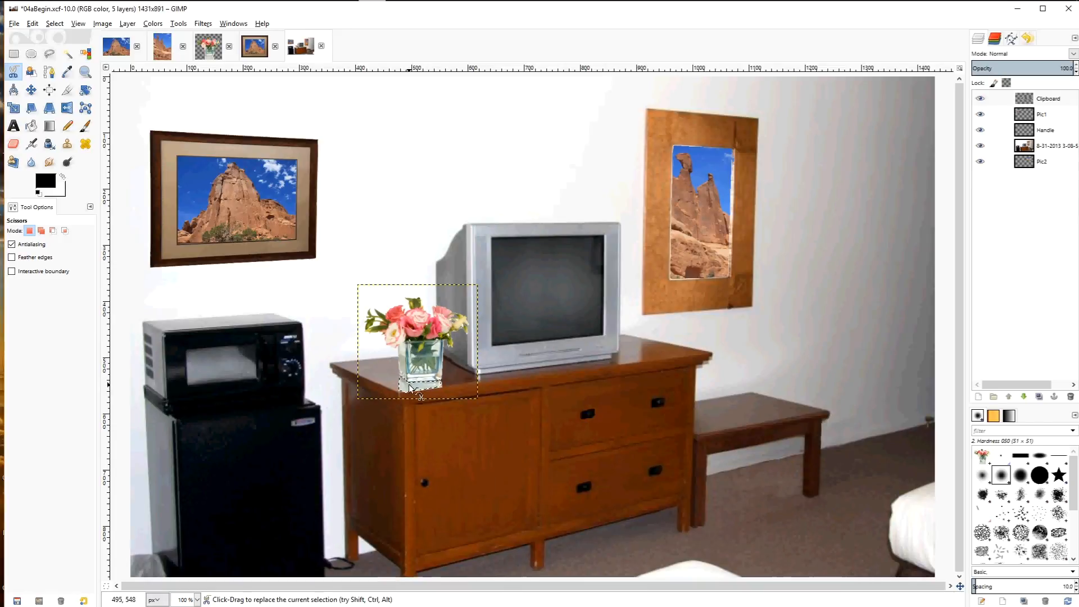
# - Cut the selected reflection from the flower vase layer and paste it as a new layer
pyautogui.rightClick(411, 390)
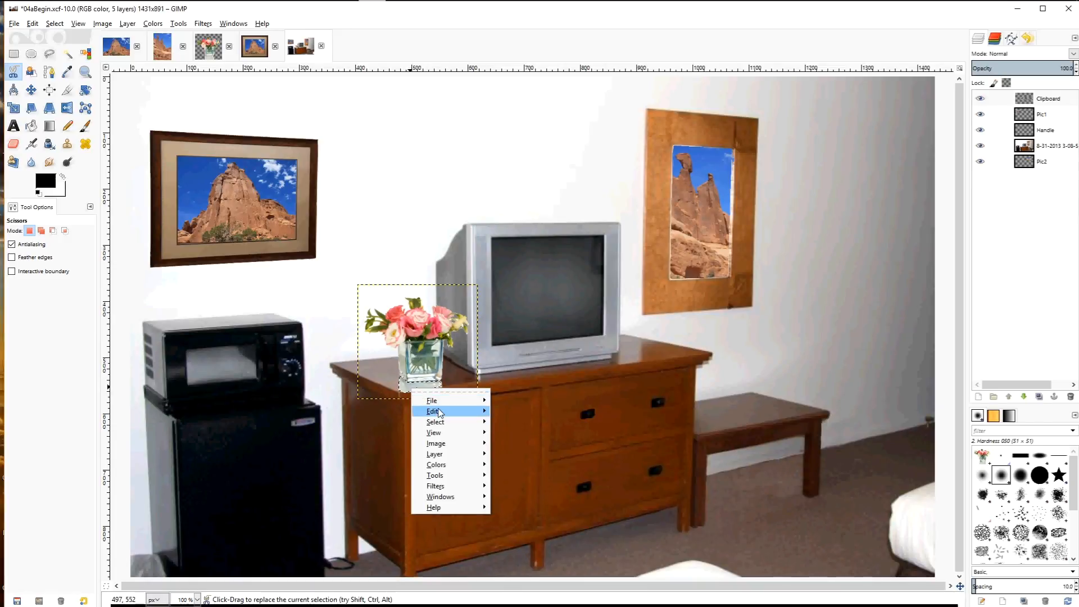
pyautogui.moveTo(477, 413)
pyautogui.click(514, 388)
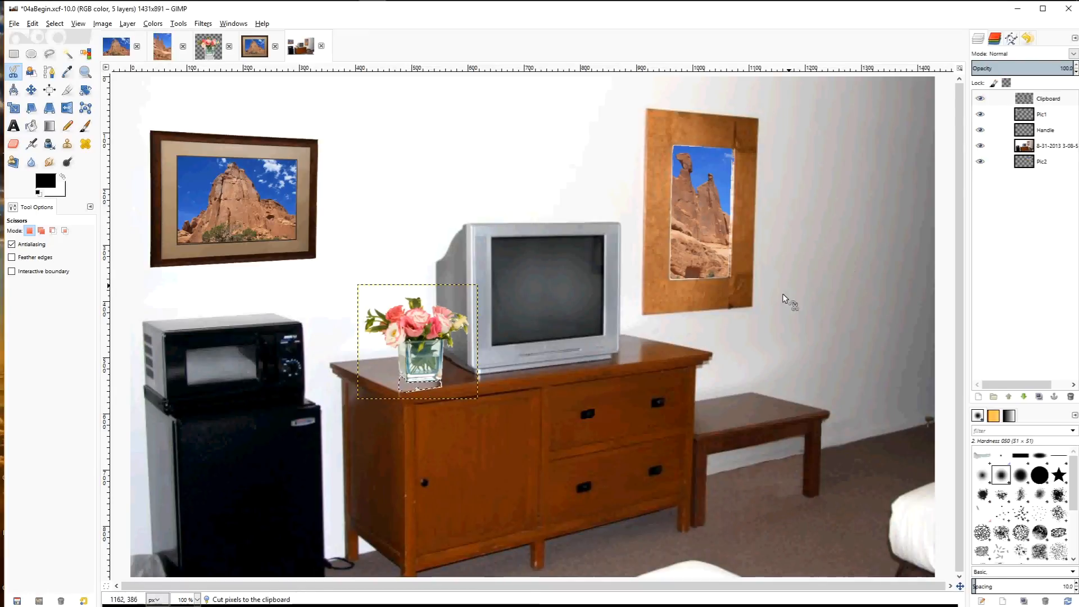
pyautogui.rightClick(434, 385)
pyautogui.moveTo(459, 411)
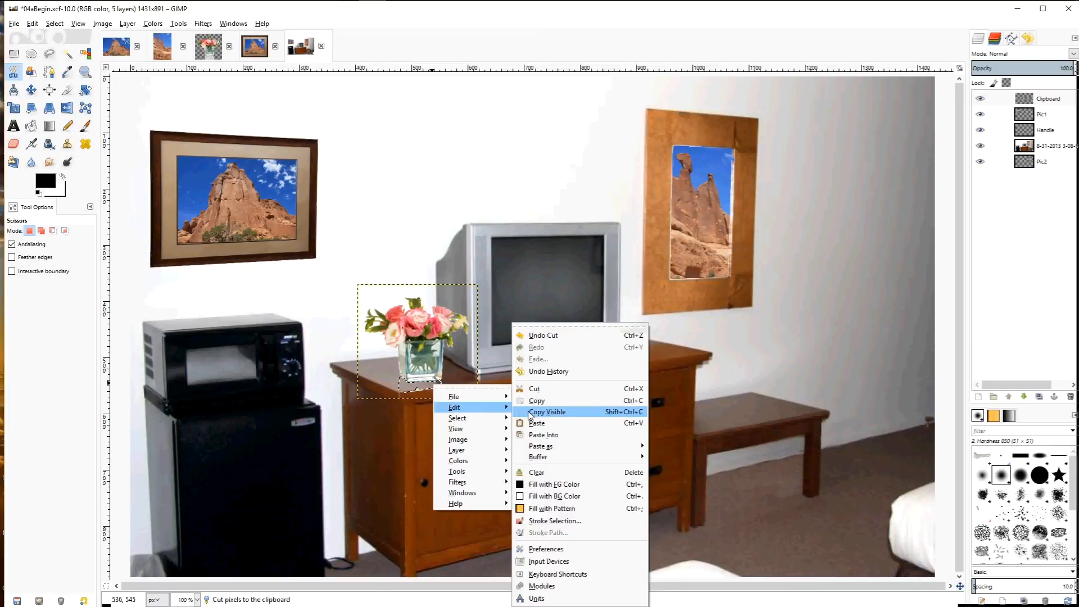
pyautogui.moveTo(630, 445)
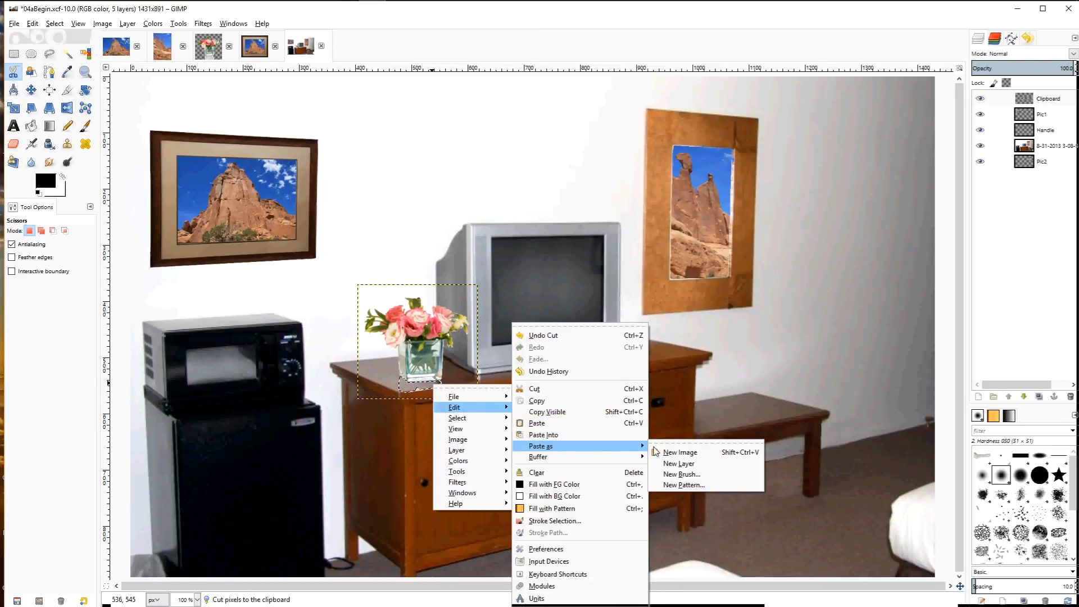
pyautogui.click(682, 463)
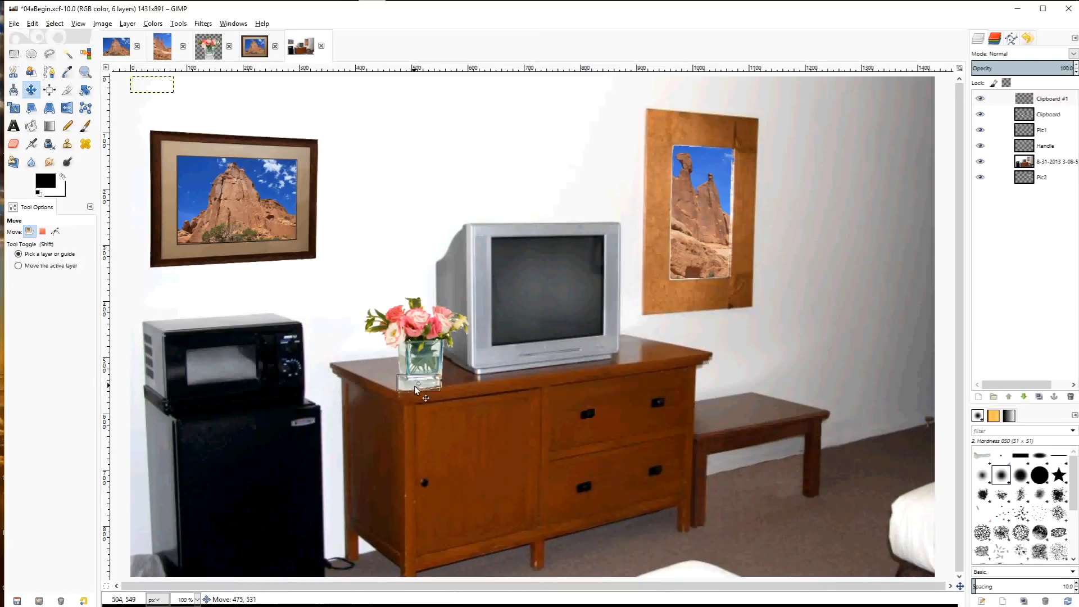
# - Move the pasted reflection layer directly beneath the vase's base and lower its opacity to 41.2
pyautogui.click(32, 90)
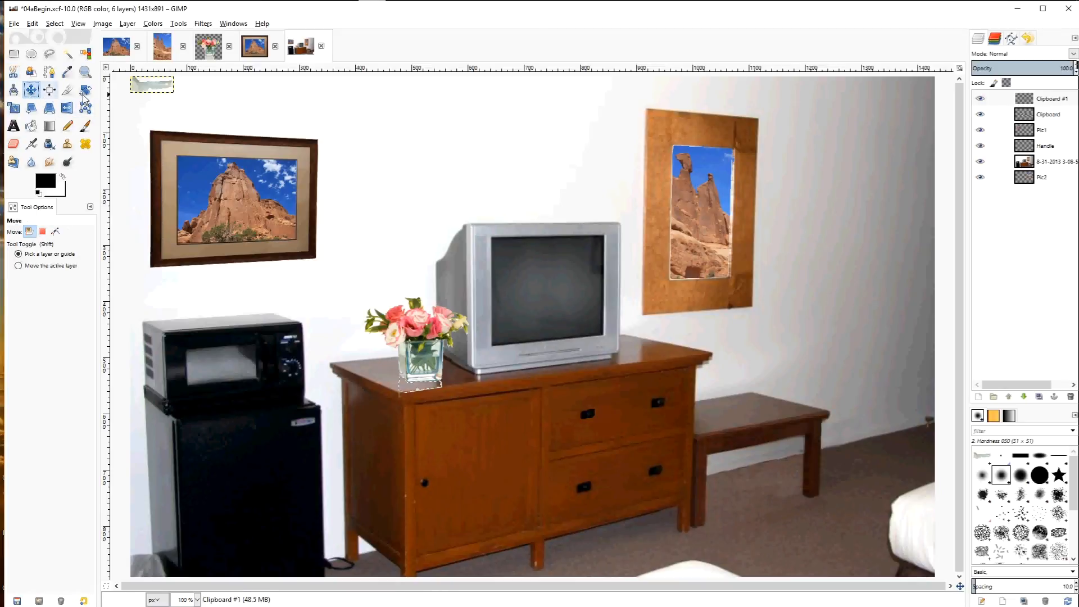
pyautogui.moveTo(149, 89); pyautogui.dragTo(417, 390)
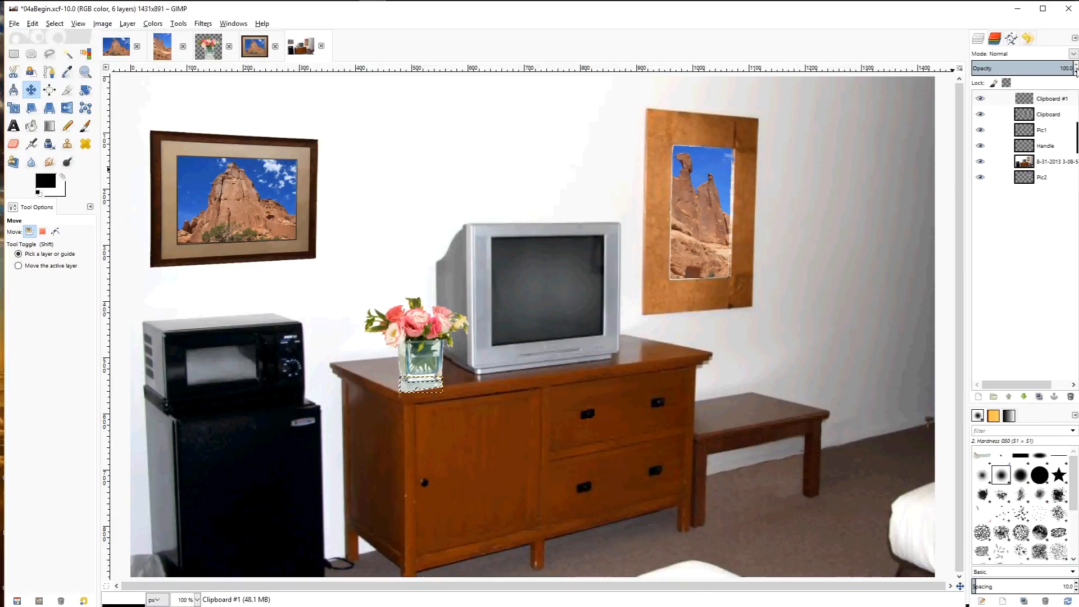
pyautogui.moveTo(1061, 68); pyautogui.dragTo(1039, 66)
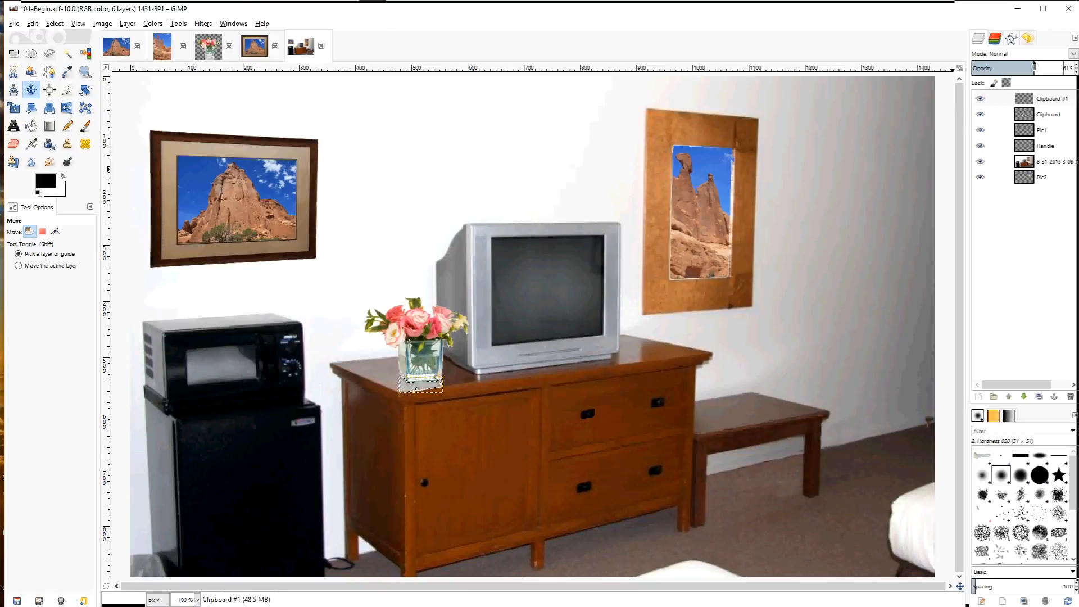
pyautogui.moveTo(1032, 66); pyautogui.dragTo(1014, 66)
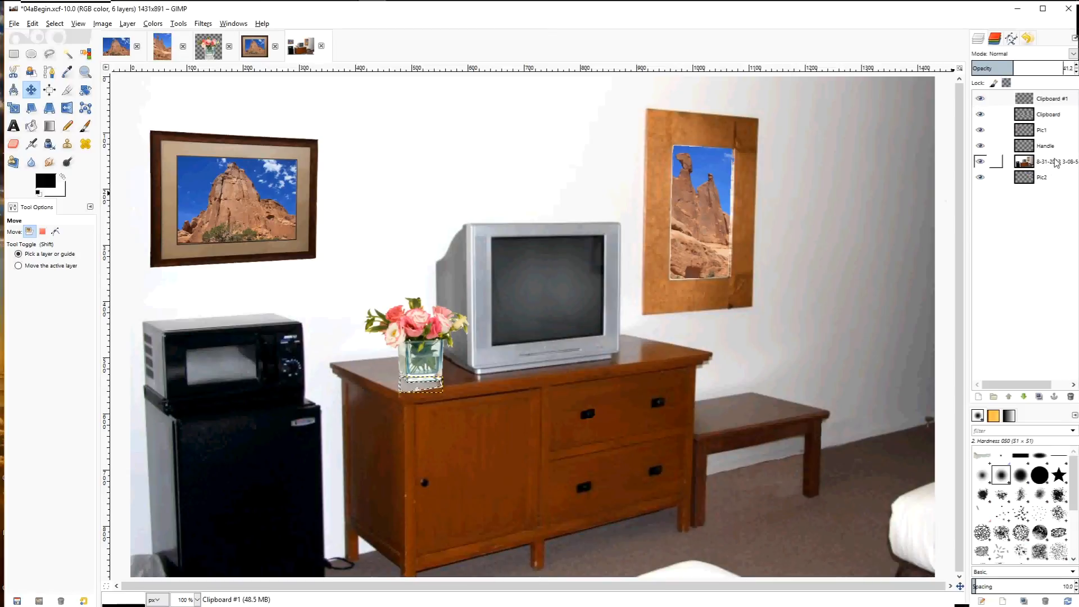
pyautogui.click(56, 26)
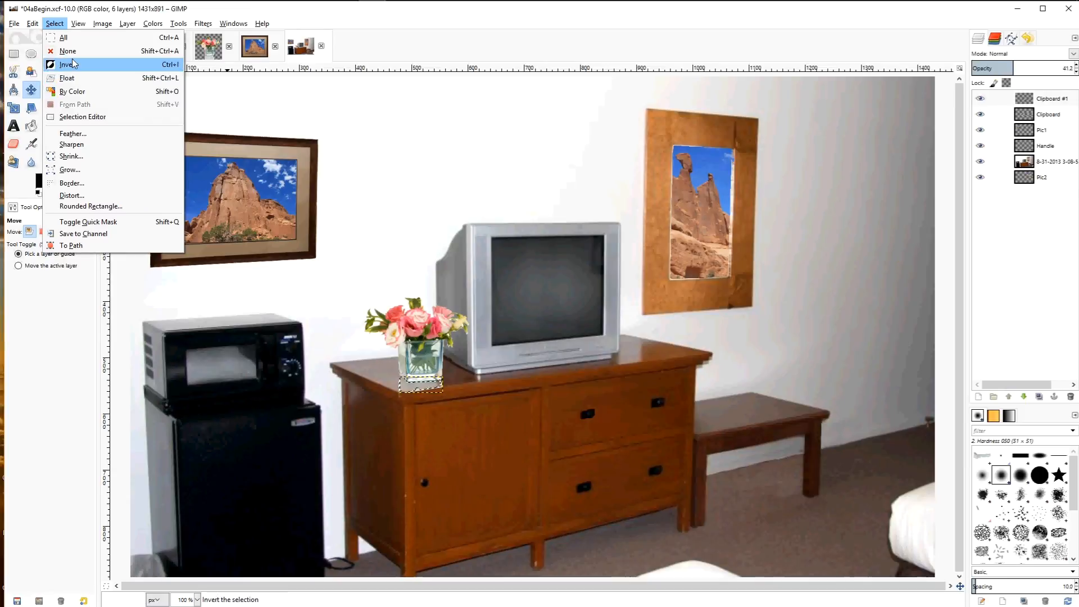
pyautogui.click(68, 52)
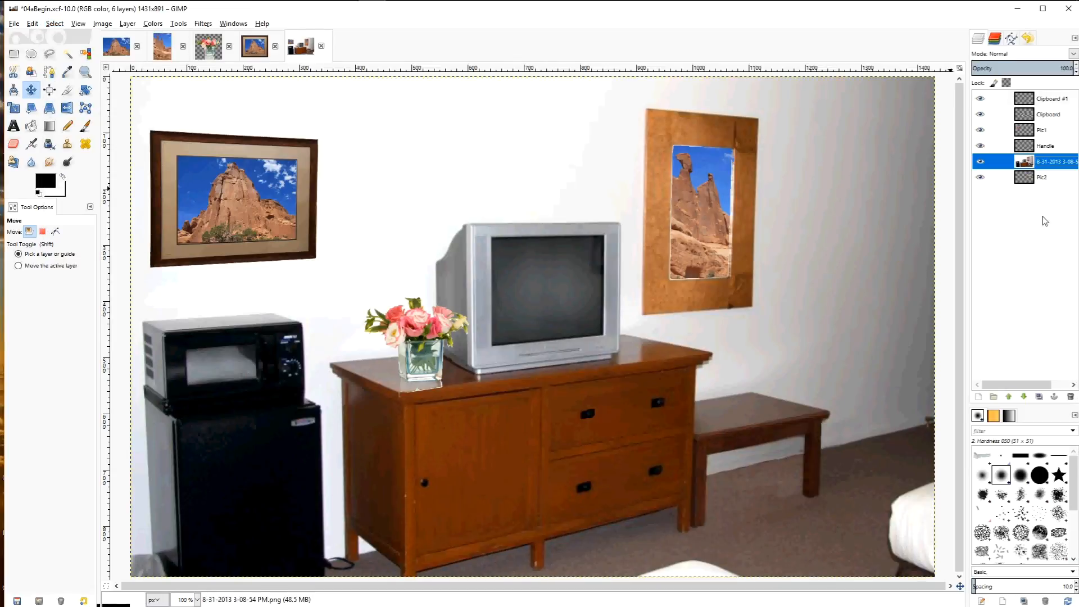
pyautogui.click(1060, 164)
pyautogui.click(1047, 116)
pyautogui.click(1045, 163)
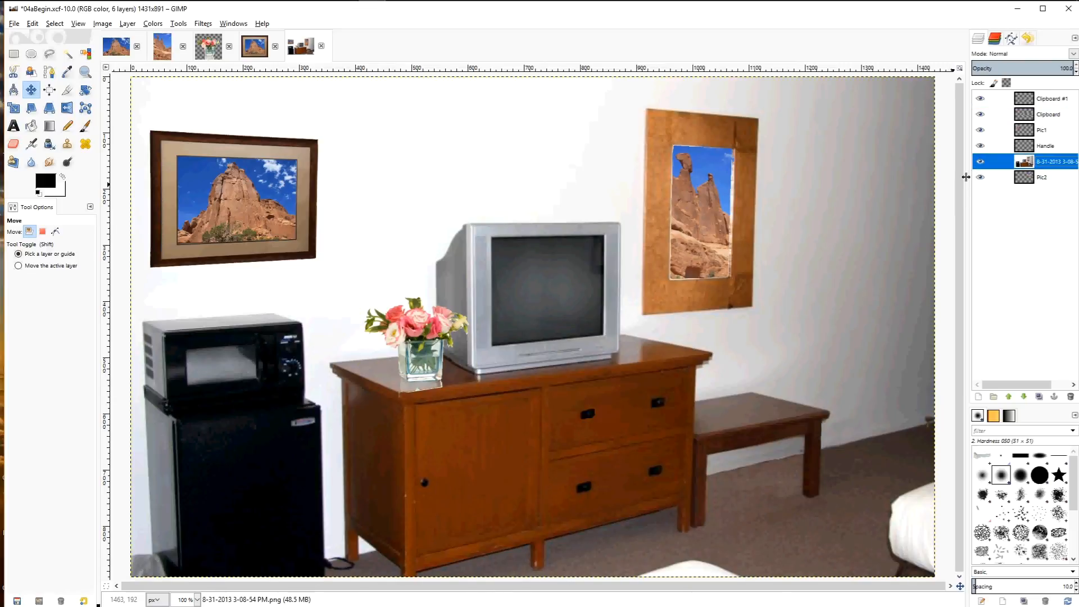